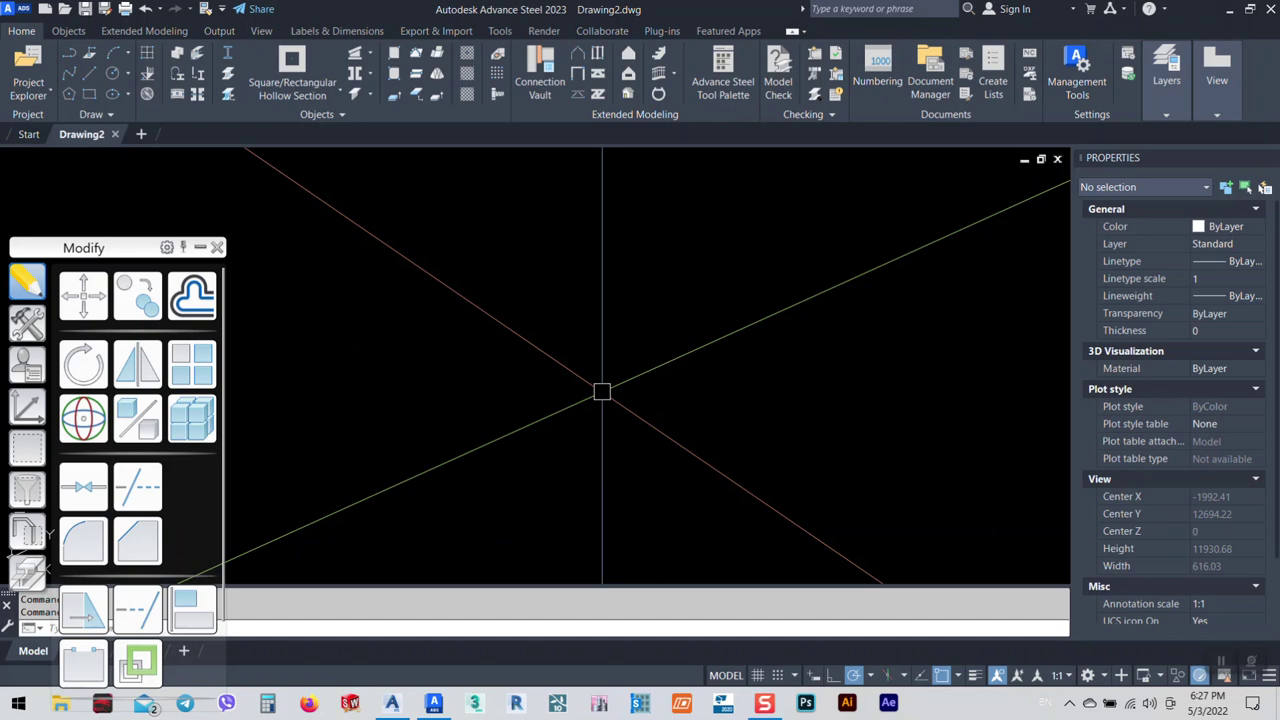
Start the portal frame command, show the ViewCube and turn the model to the Top-Left-Front isometric view.
scroll(549, 354, "down", 3)
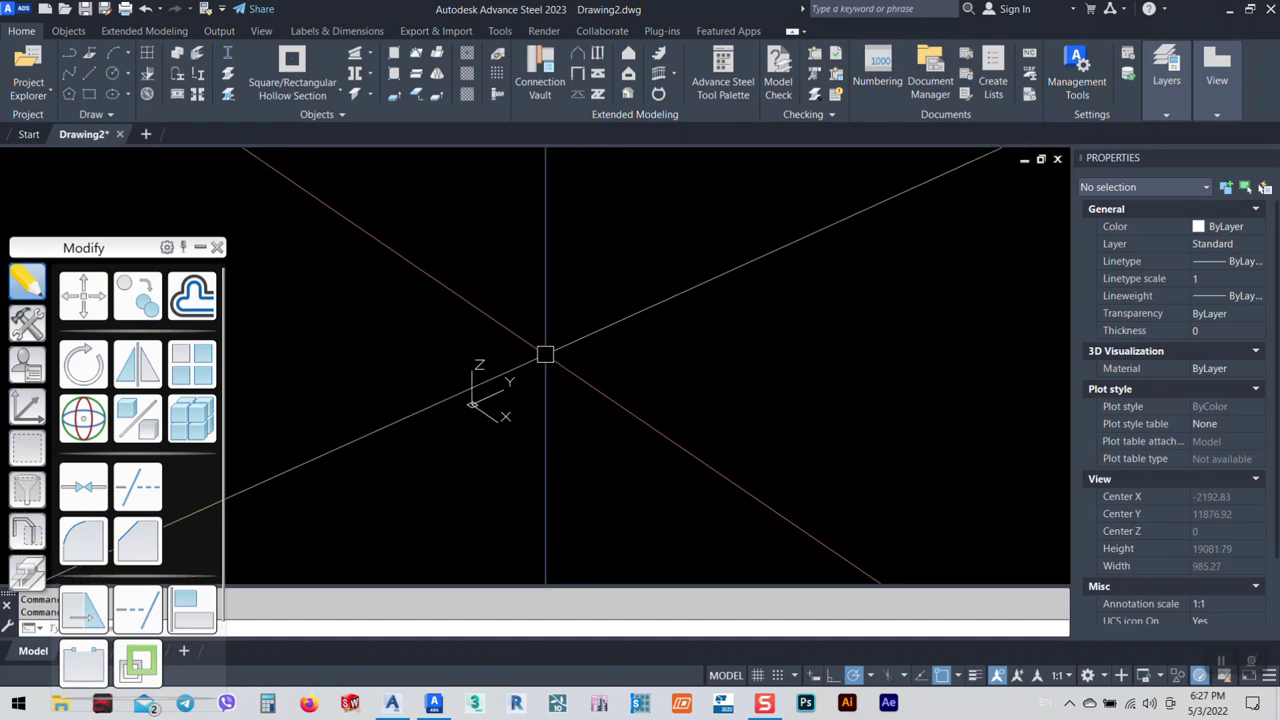
middle_click_drag(609, 332, 523, 414)
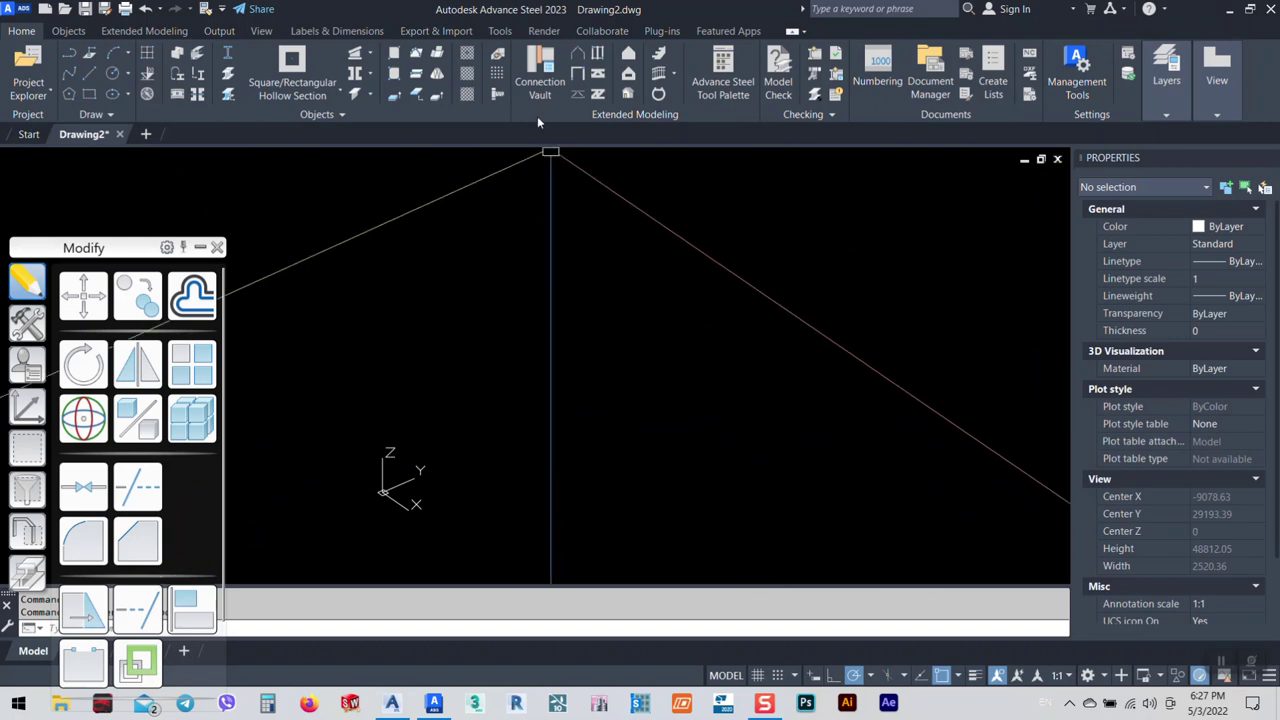
left_click(577, 55)
scroll(609, 366, "down", 4)
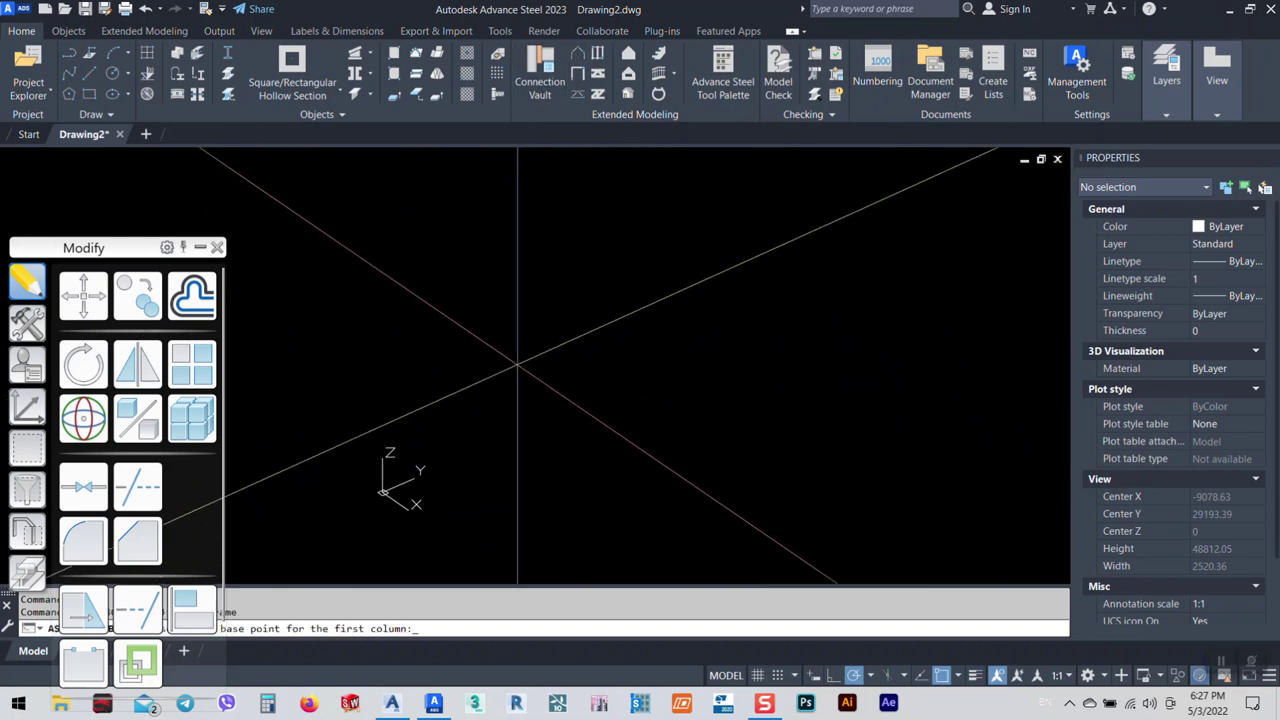
left_click(261, 31)
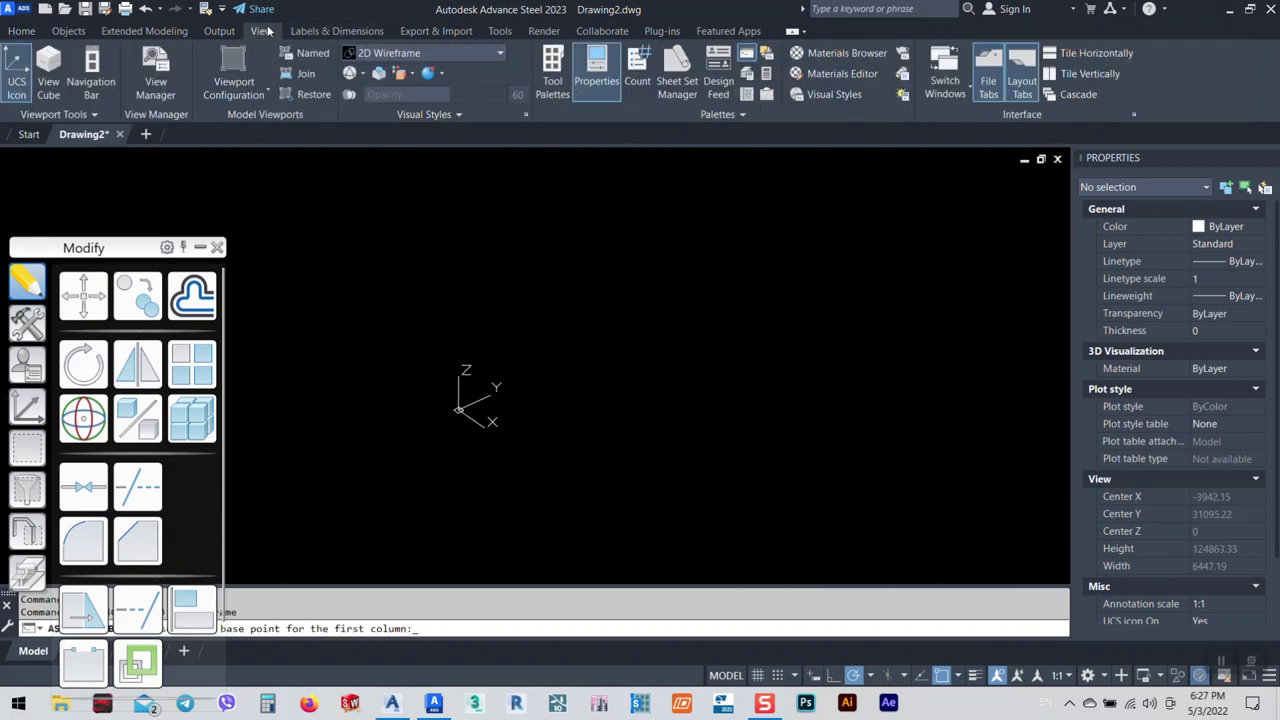
left_click(48, 63)
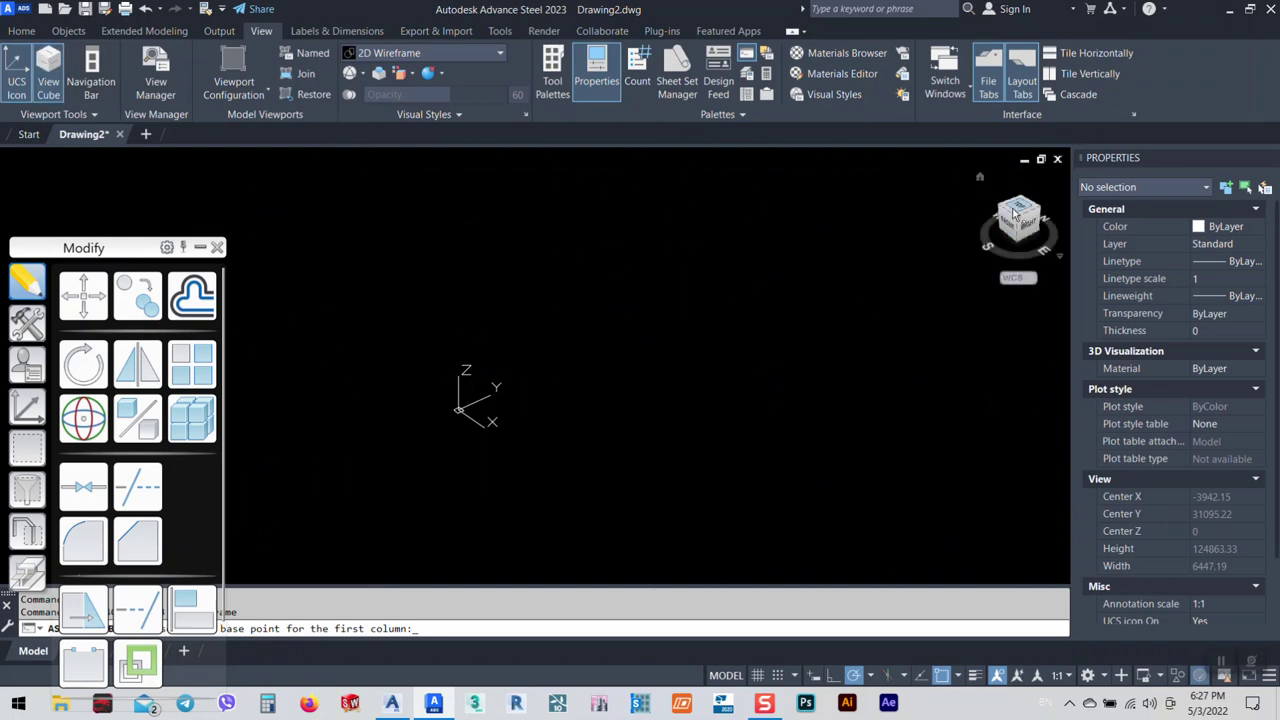
left_click(1003, 212)
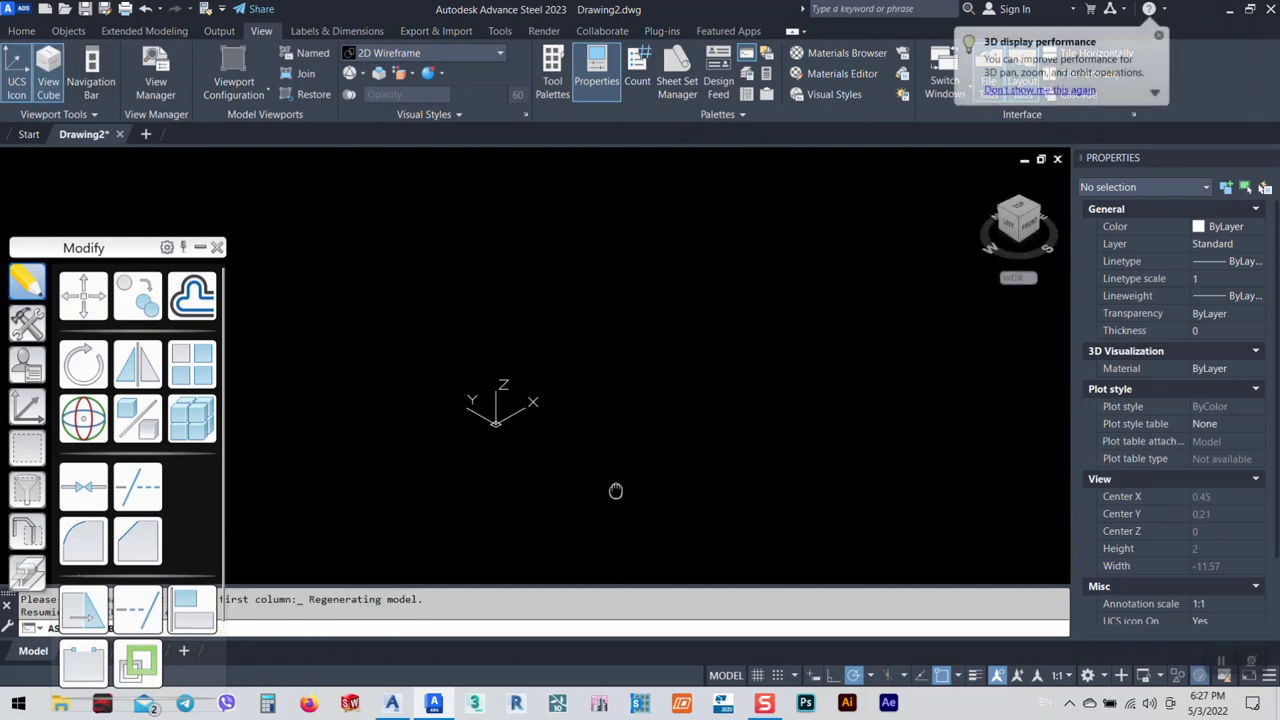
Place a gable portal frame along the X axis with columns 15000 apart, picking its column and apex heights freehand.
scroll(461, 384, "up", 1)
middle_click_drag(592, 380, 593, 478)
left_click(558, 475)
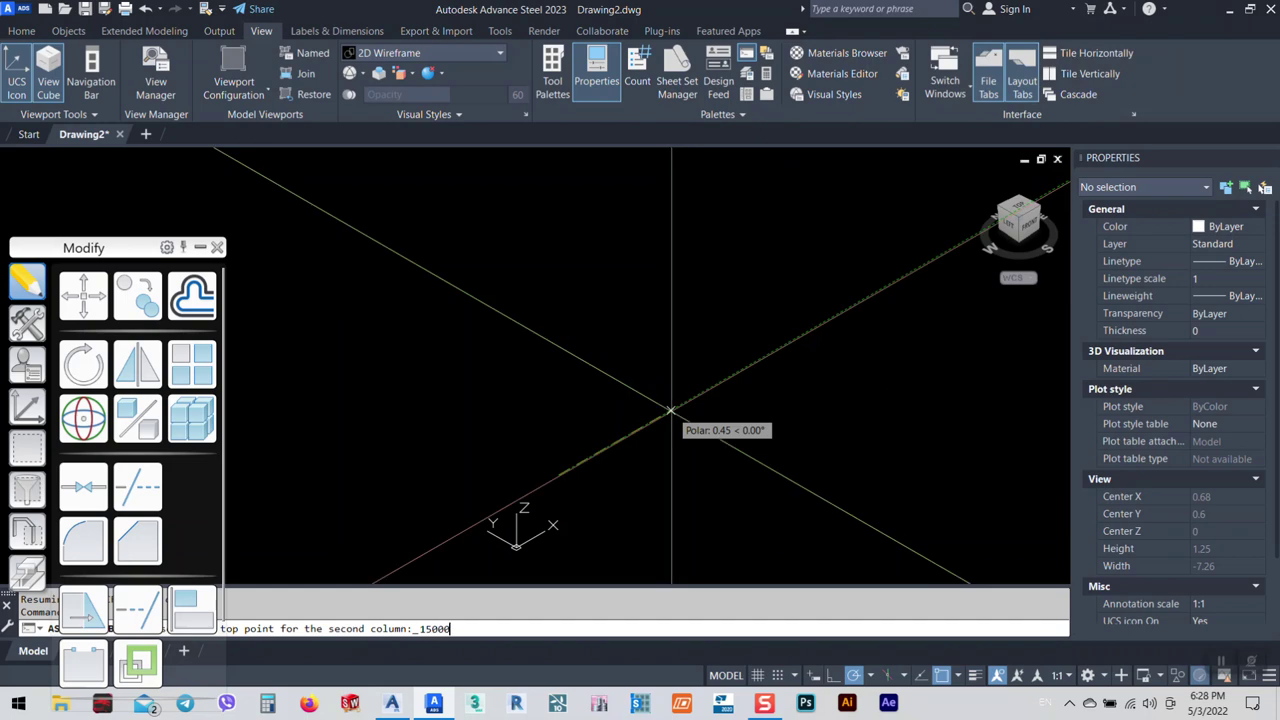
key("Return")
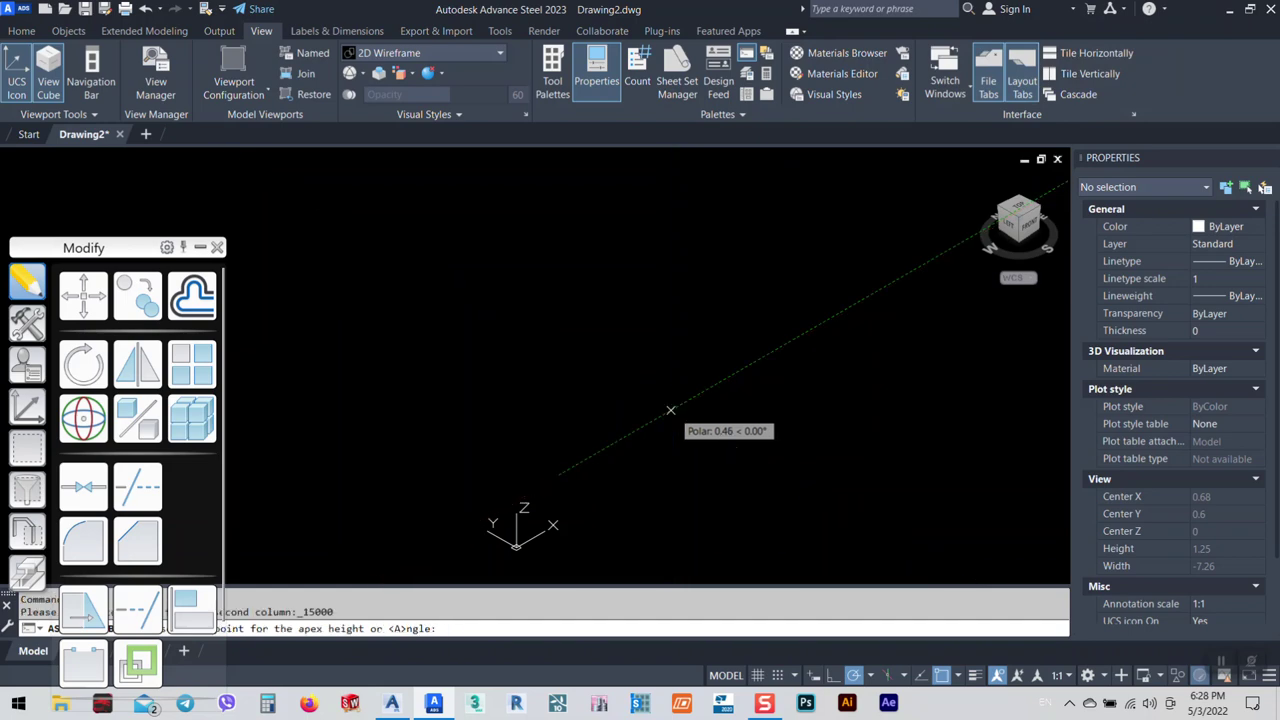
left_click(670, 410)
left_click(777, 171)
scroll(652, 465, "down", 10)
scroll(650, 477, "down", 7)
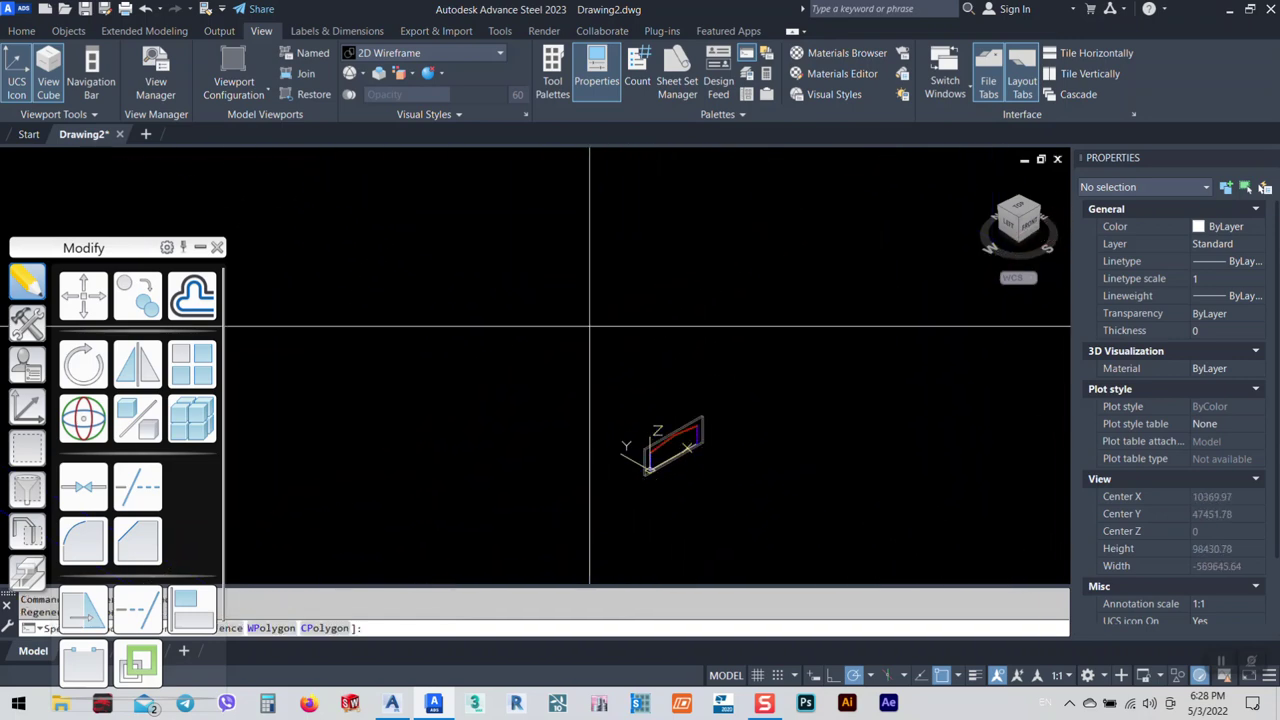
left_click(600, 364)
left_click(823, 543)
scroll(734, 488, "up", 5)
middle_click_drag(686, 475, 799, 412)
key("Return")
key("Escape")
Copy the whole portal frame as an array of three along the Y axis, spaced 6000 apart.
left_click(460, 150)
left_click_drag(917, 388, 917, 388)
middle_click_drag(674, 480, 762, 514)
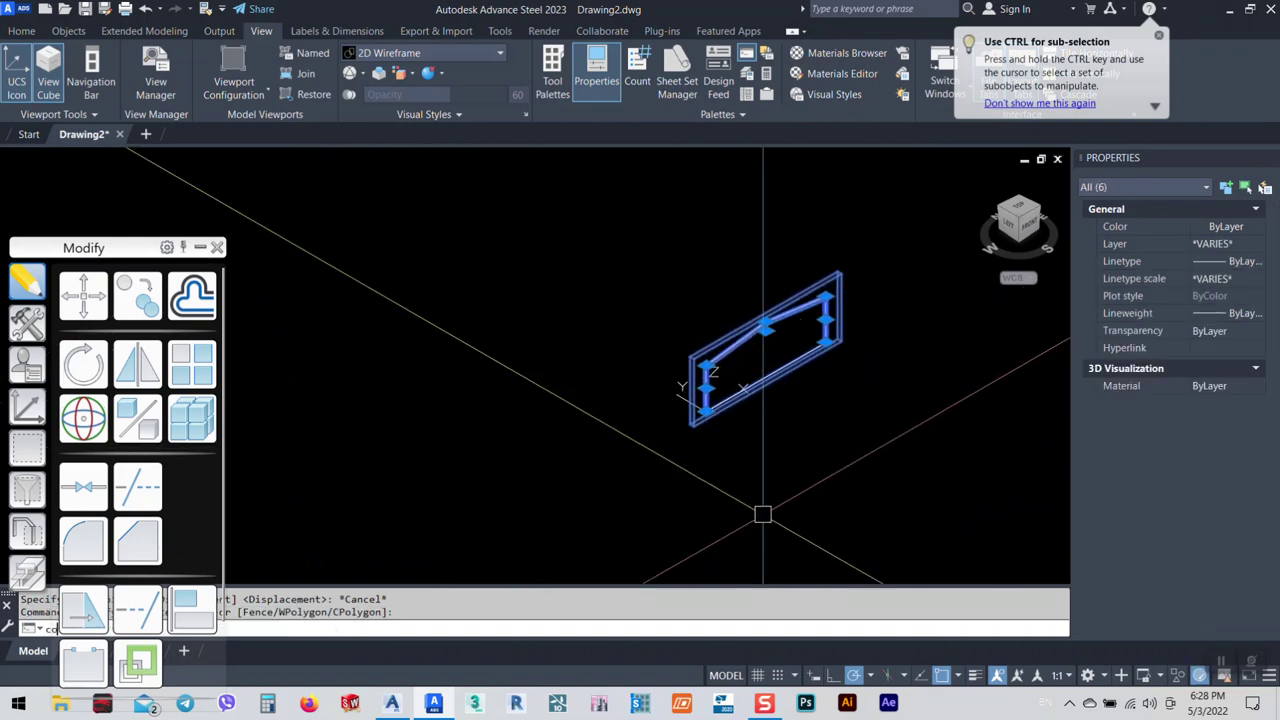
key("Return")
left_click(727, 467)
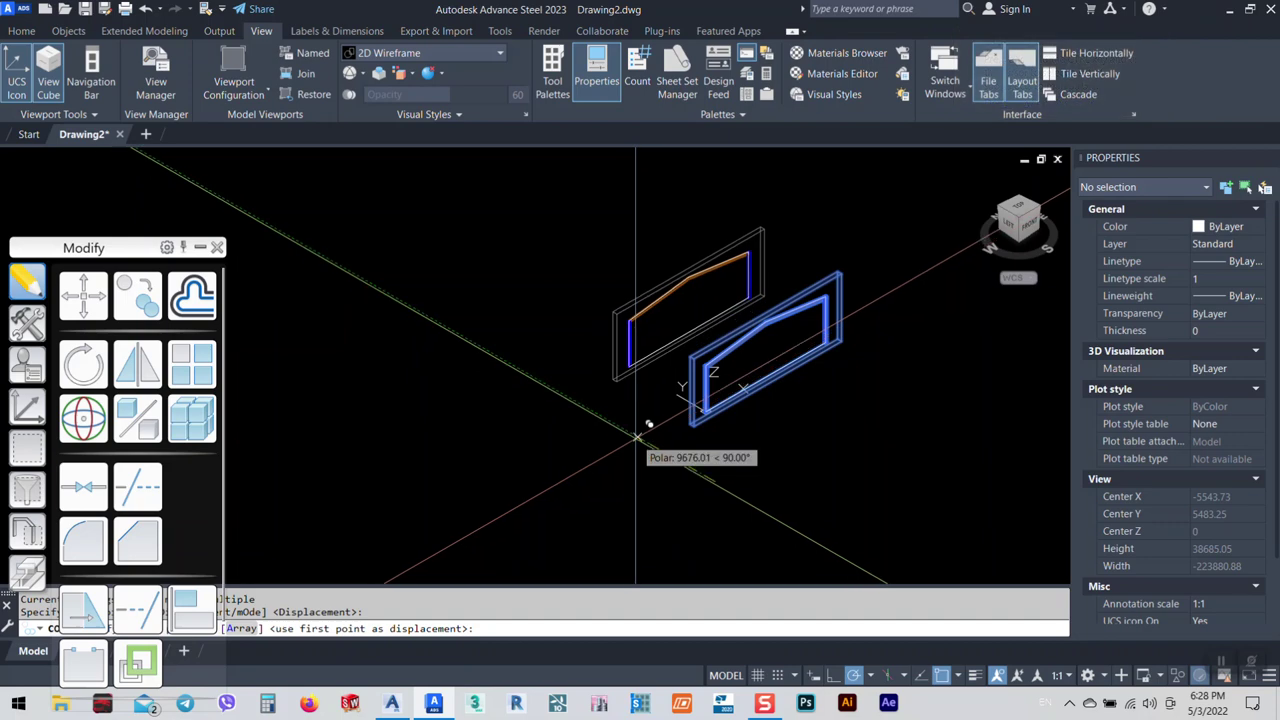
type("a")
key("Return")
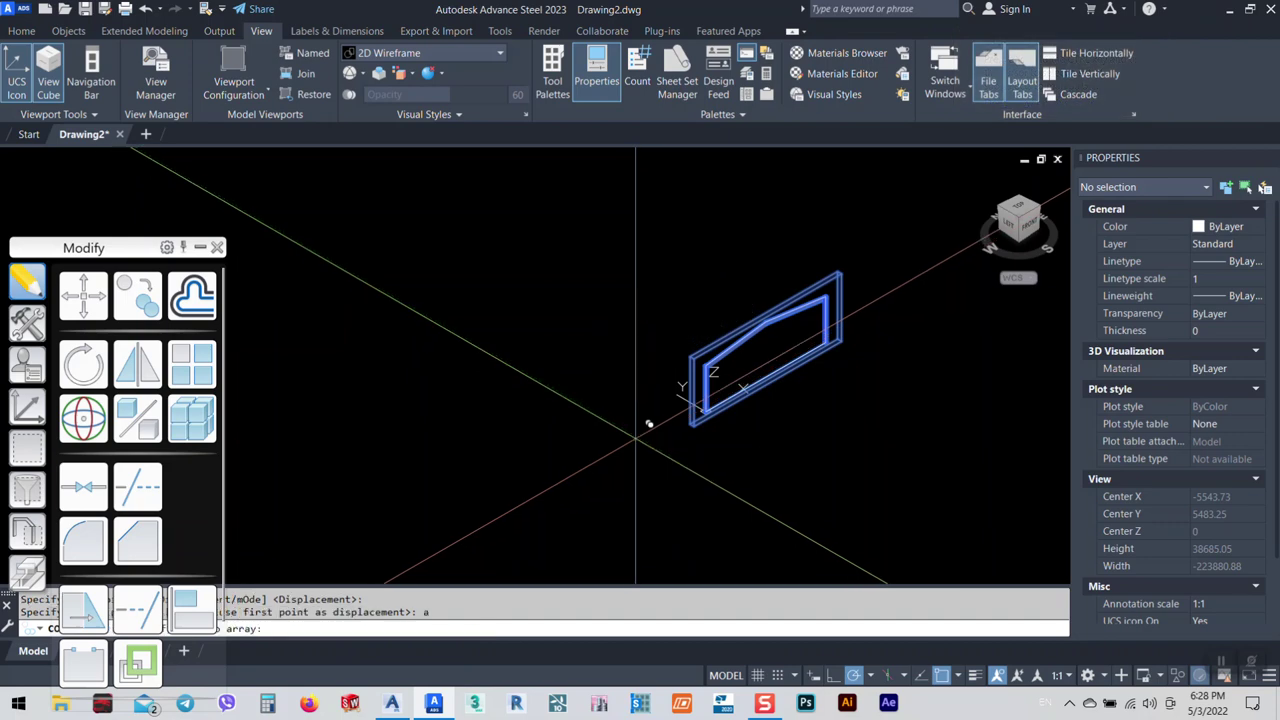
key("Return")
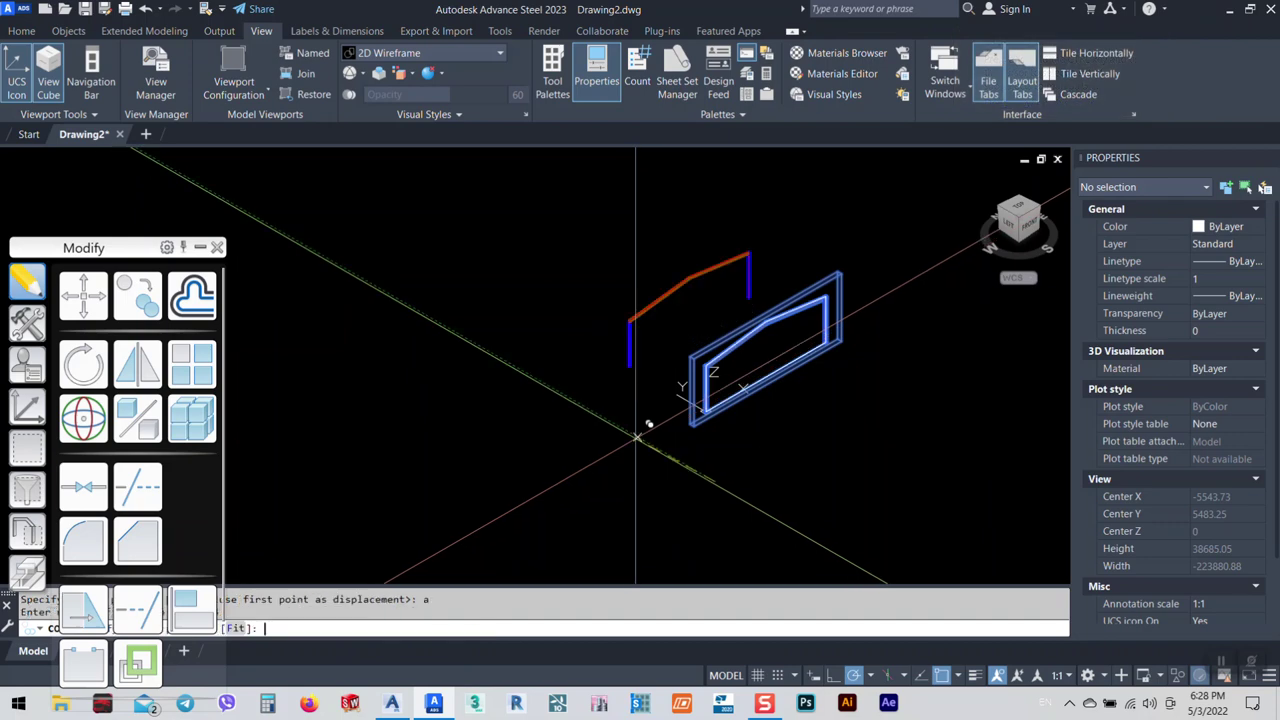
type("@")
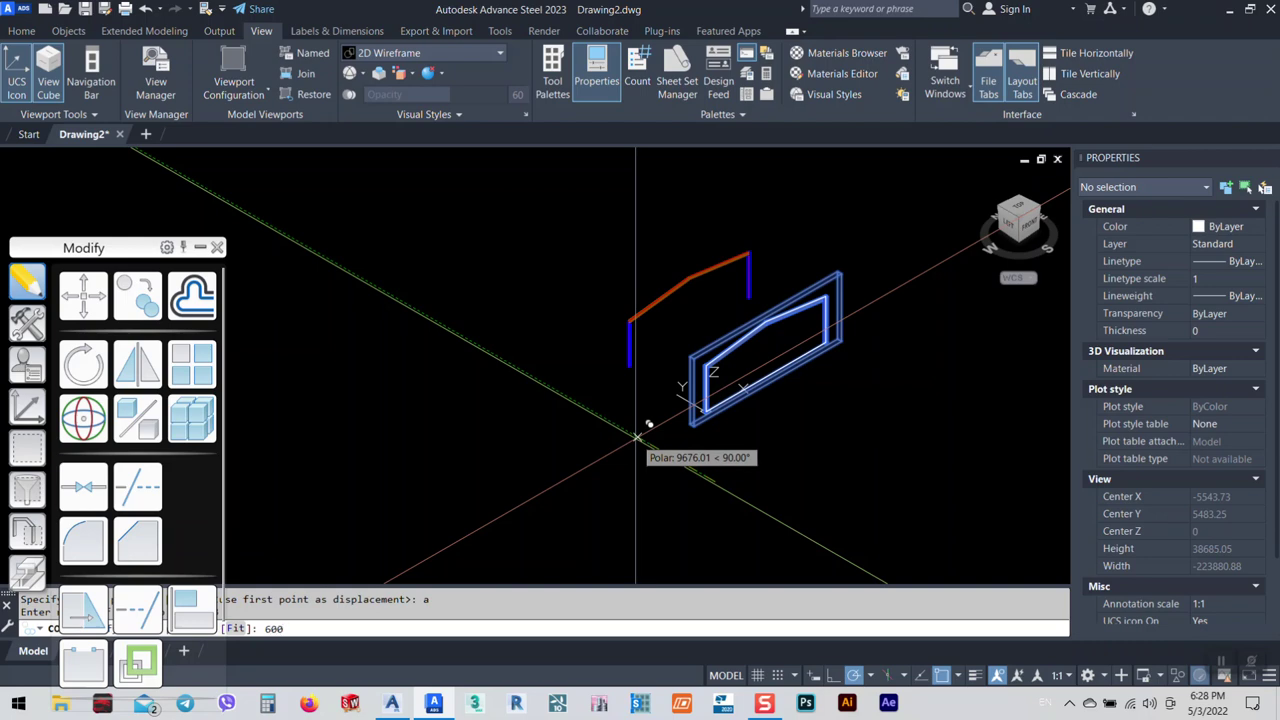
type("00")
key("Return")
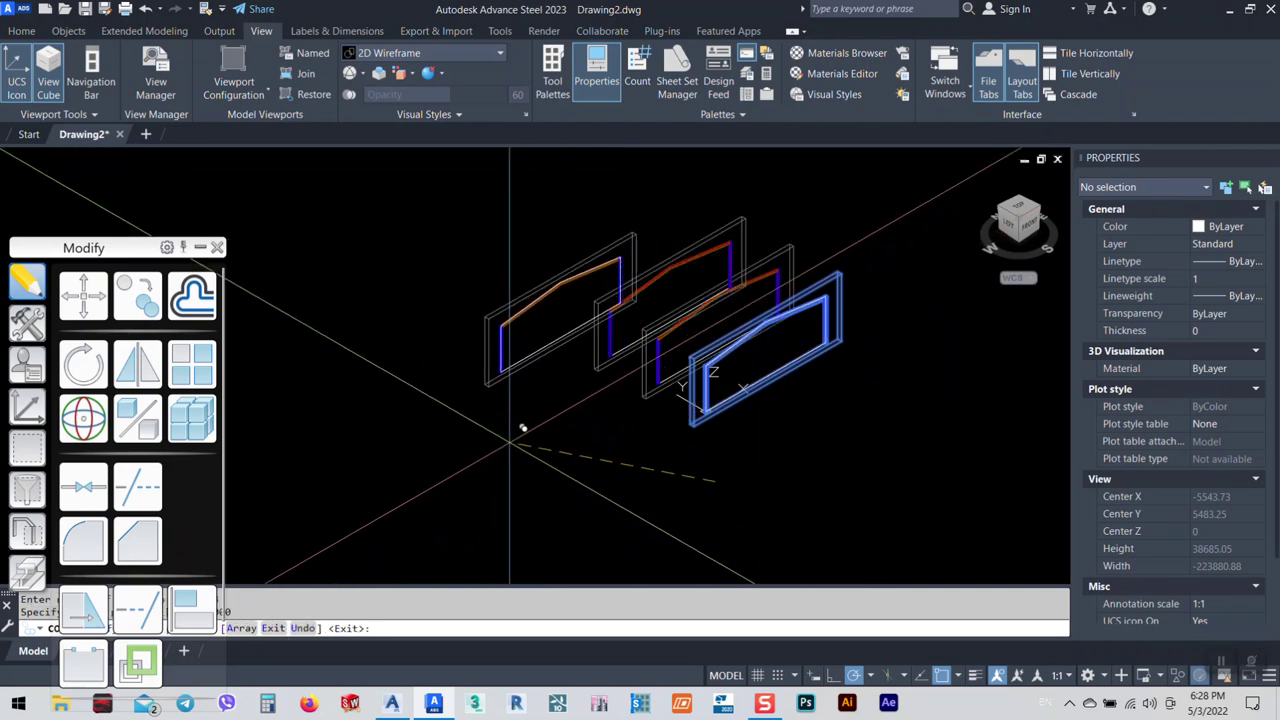
key("Escape")
Start the Purlins command and select the rafters of all three frames on the roof slope nearest the origin.
middle_click_drag(645, 353, 662, 388)
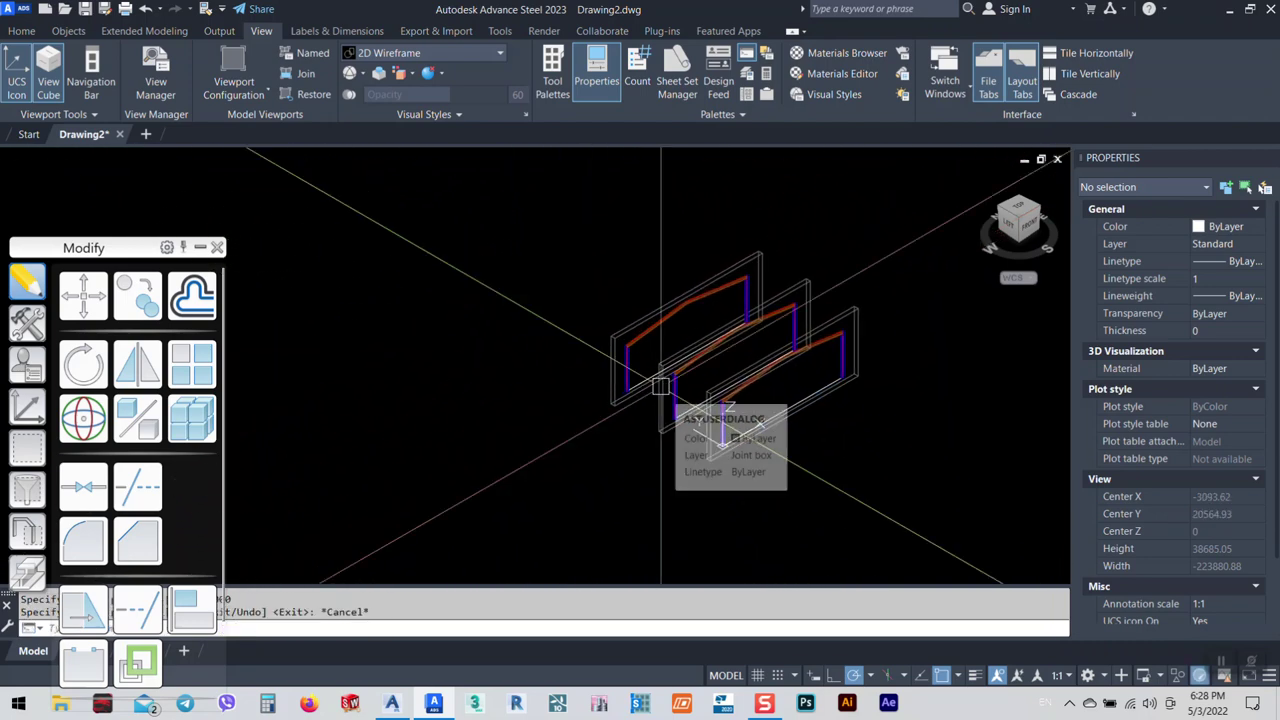
middle_click_drag(737, 371, 625, 331)
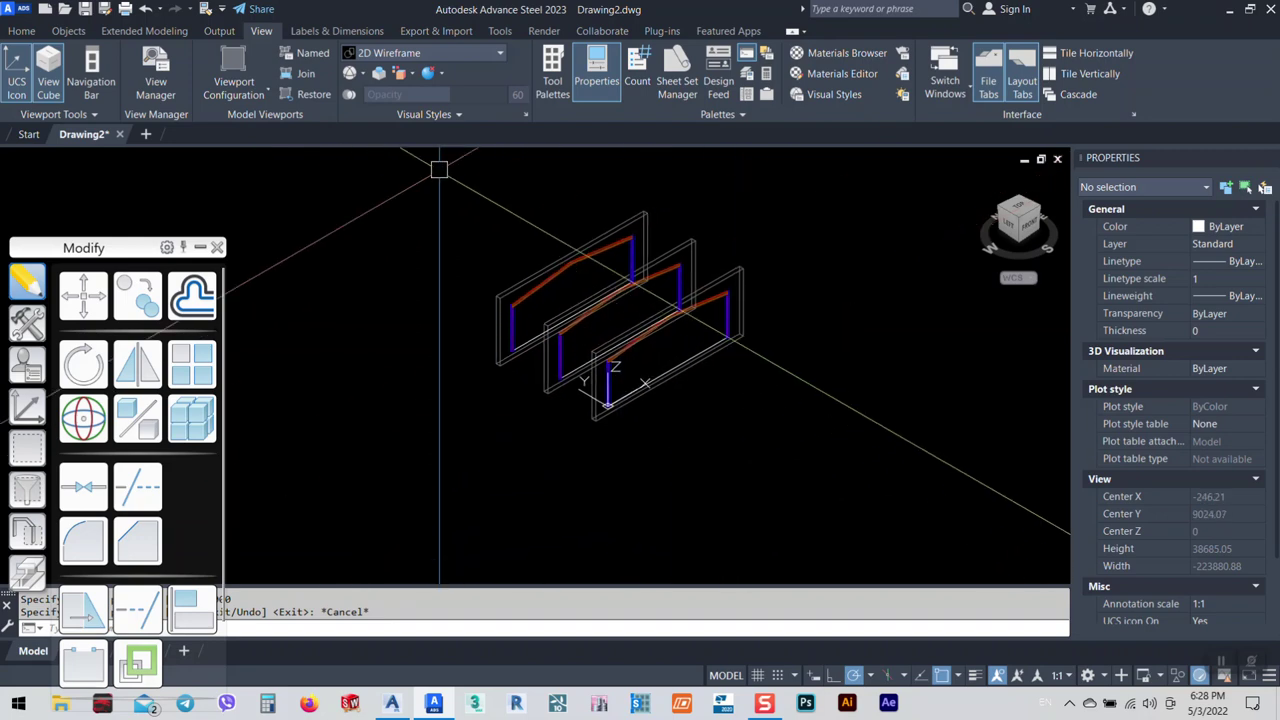
left_click(21, 31)
left_click(597, 53)
scroll(639, 336, "up", 10)
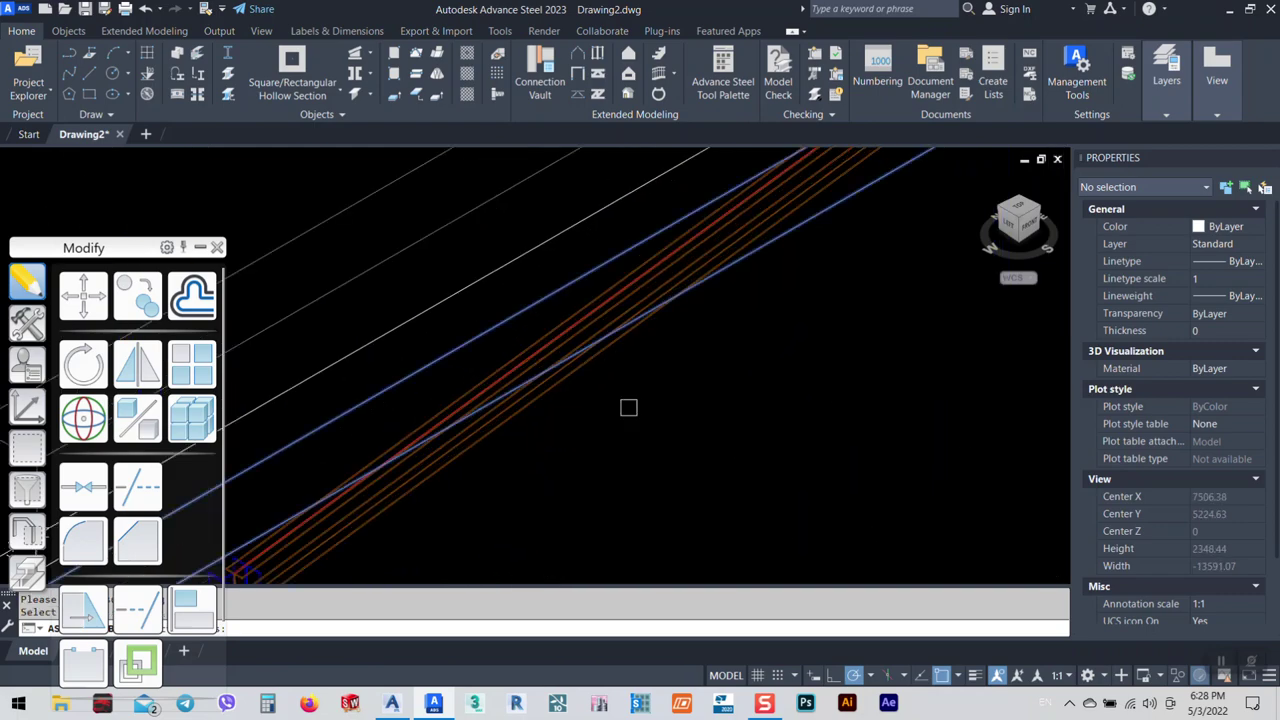
scroll(397, 427, "down", 6)
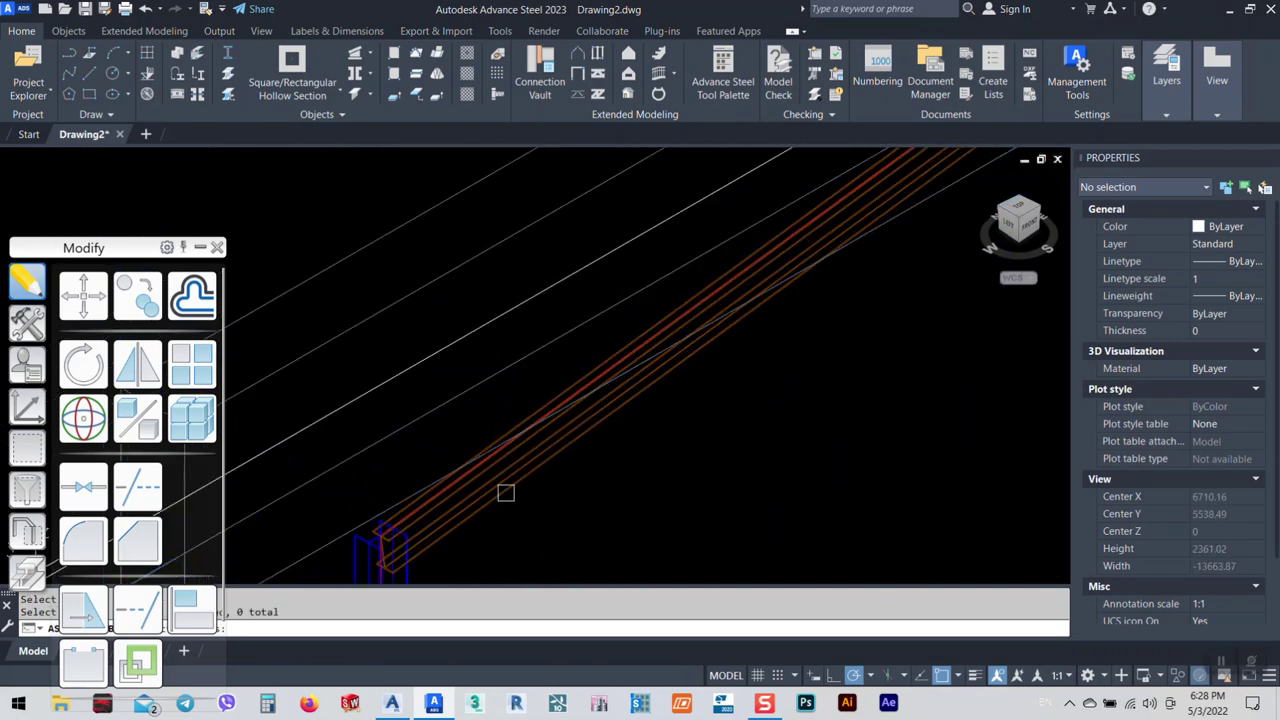
left_click(494, 356)
left_click(454, 369)
middle_click_drag(382, 264, 594, 464)
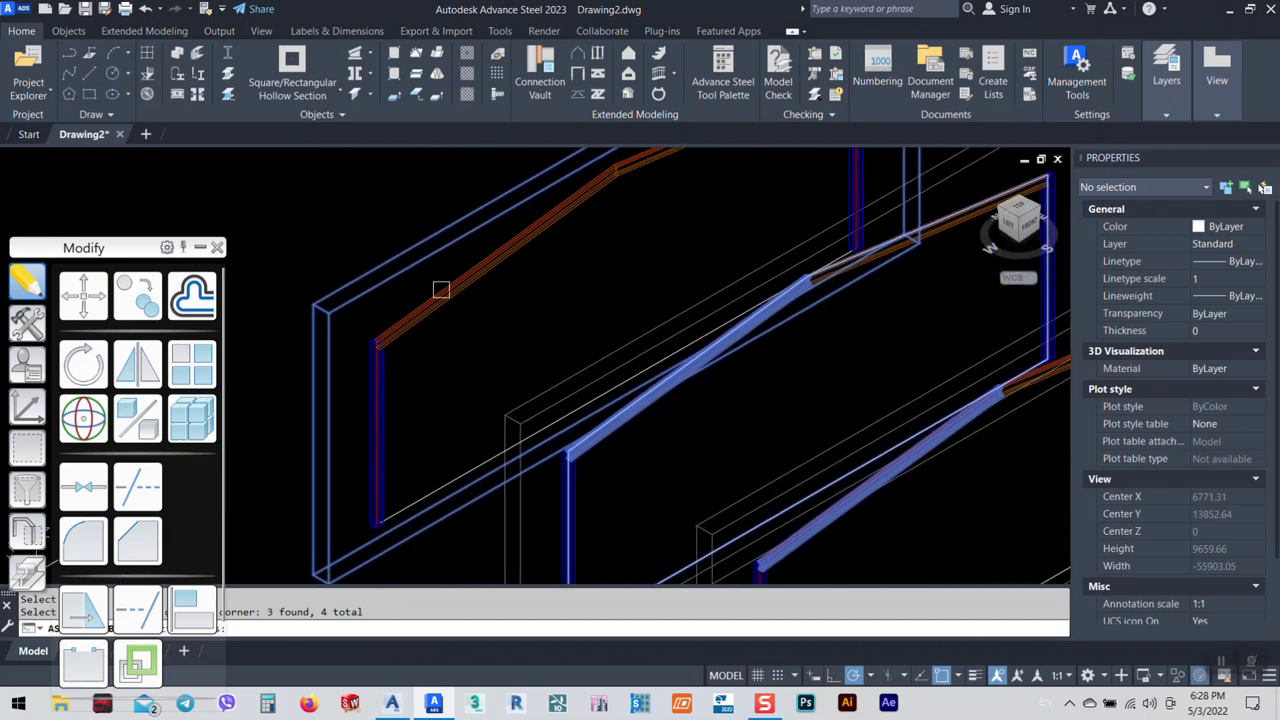
scroll(441, 289, "down", 4)
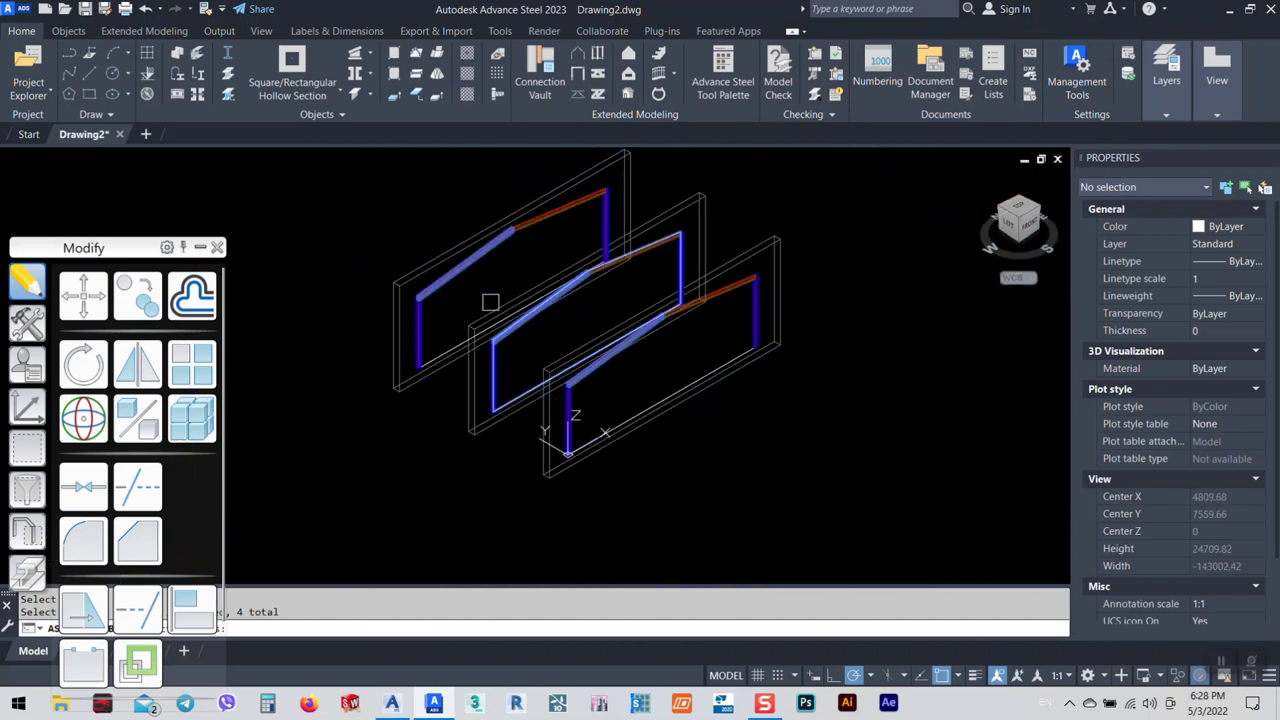
middle_click_drag(490, 302, 606, 364)
key("Return")
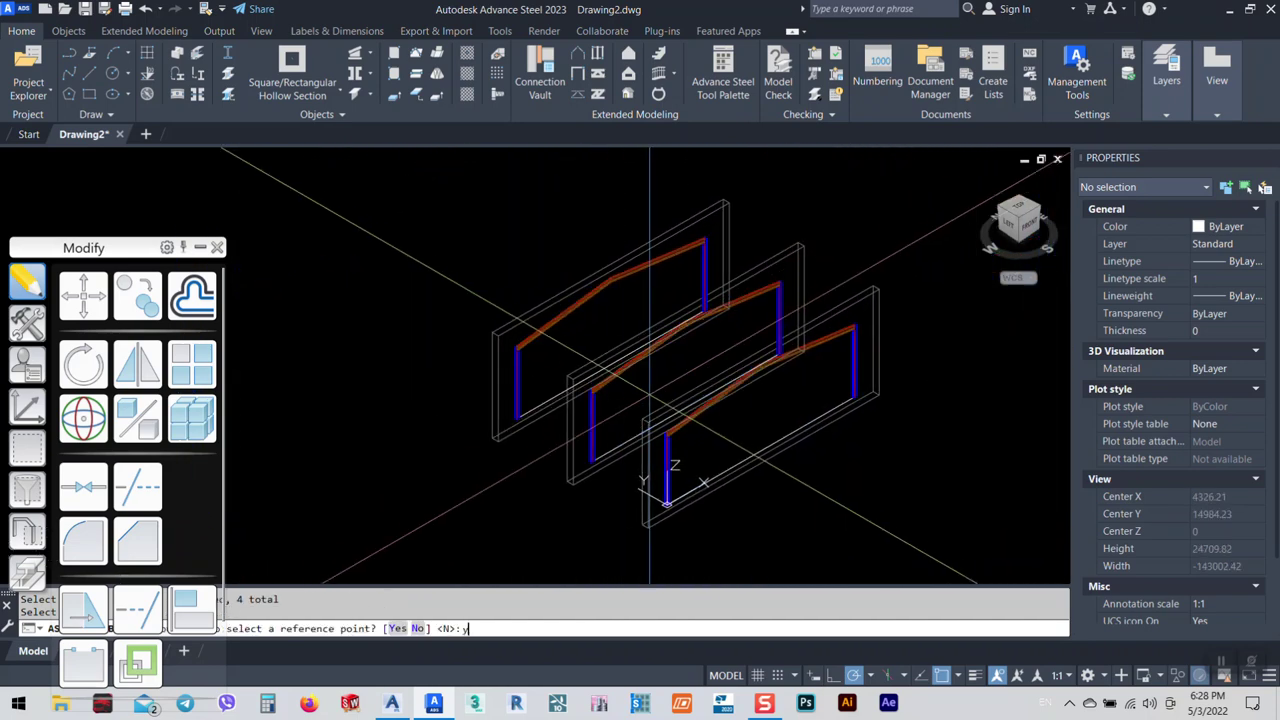
Create the purlins from a reference point at the front rafter's eaves end, without an additional reference beam.
type("y")
key("Return")
scroll(655, 420, "up", 10)
scroll(690, 425, "up", 8)
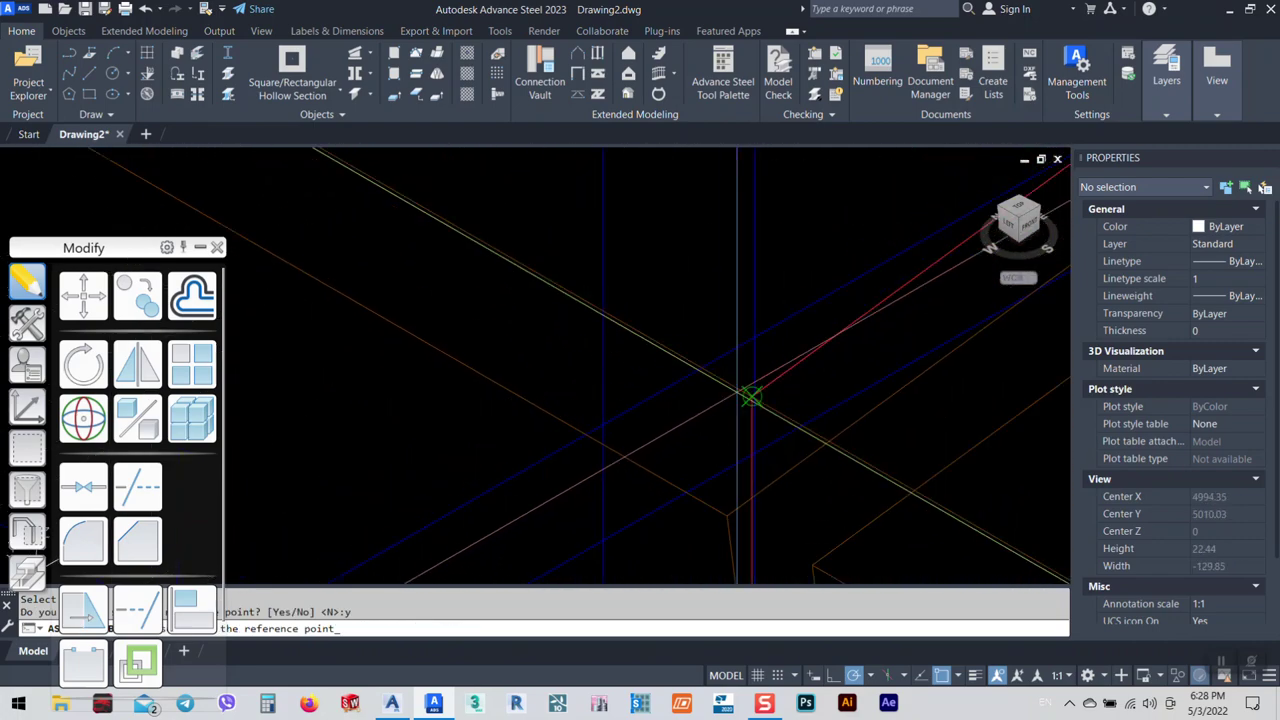
left_click(751, 397)
right_click(720, 402)
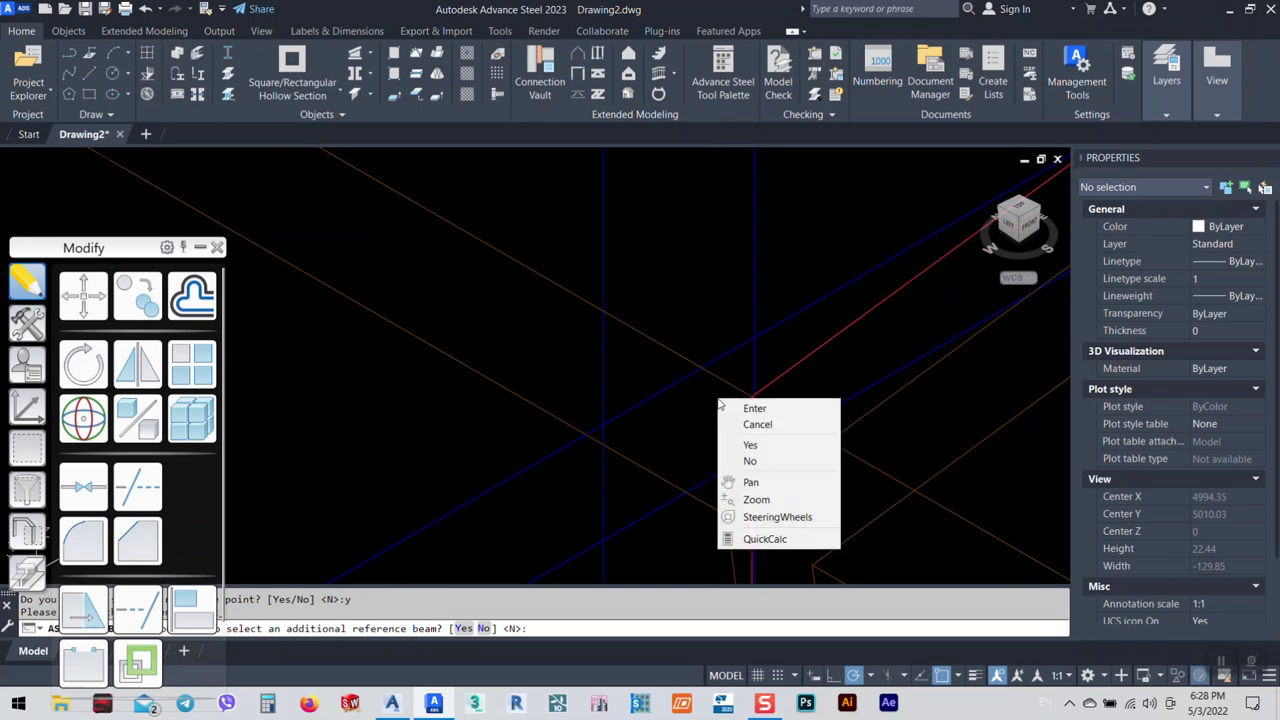
left_click(738, 408)
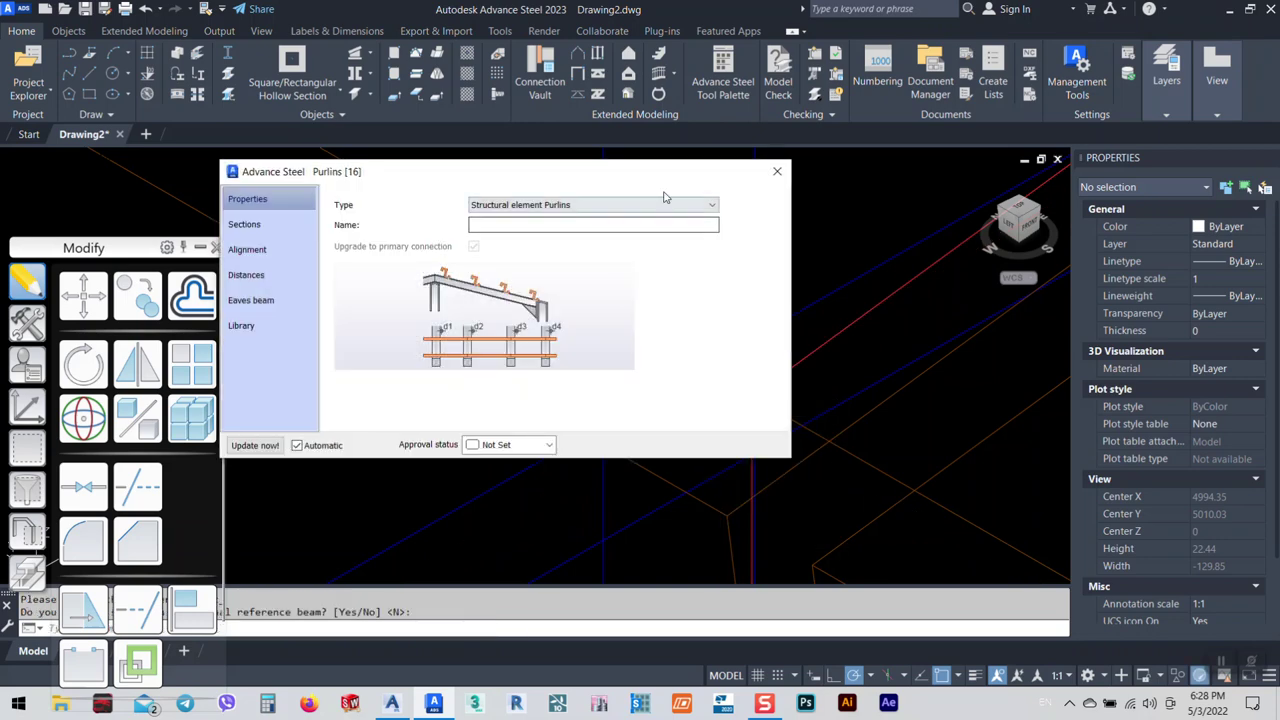
scroll(833, 430, "down", 15)
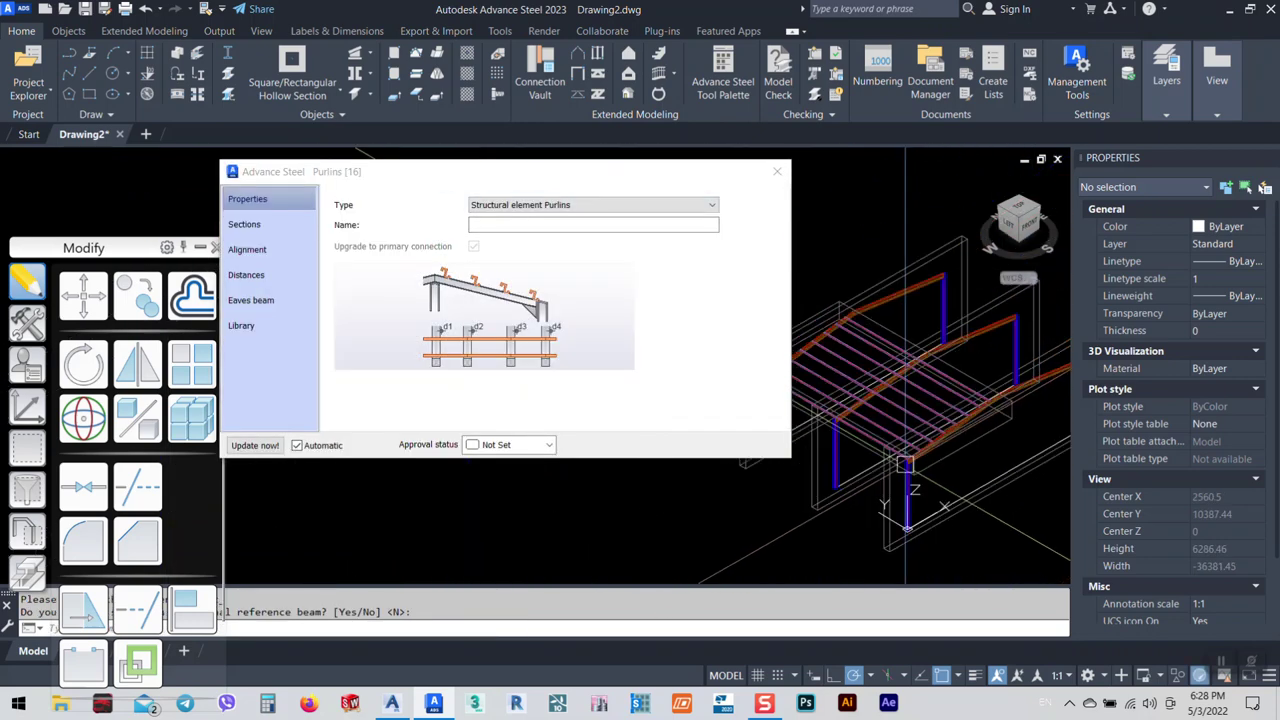
Set the purlin section to Atlas Steel Rectangular R 100x50x3.0 and move the settings dialog clear of the model.
left_click(244, 224)
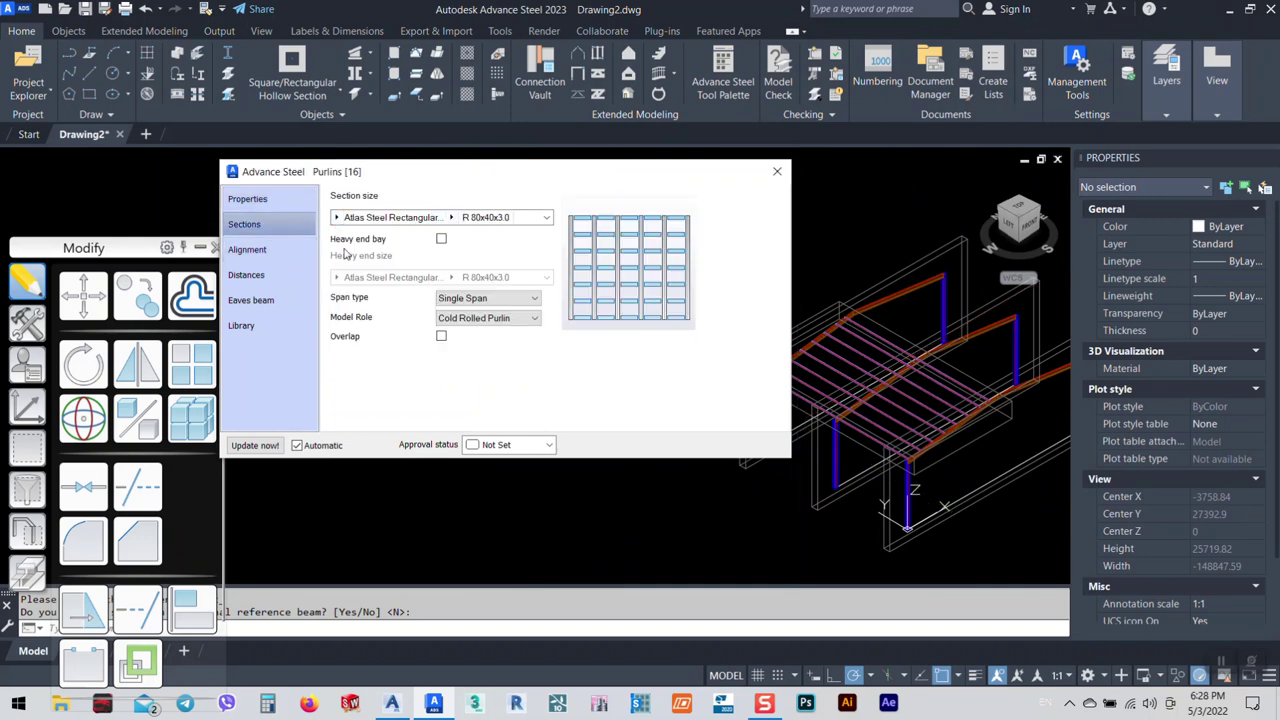
left_click(493, 218)
left_click(512, 477)
left_click(418, 218)
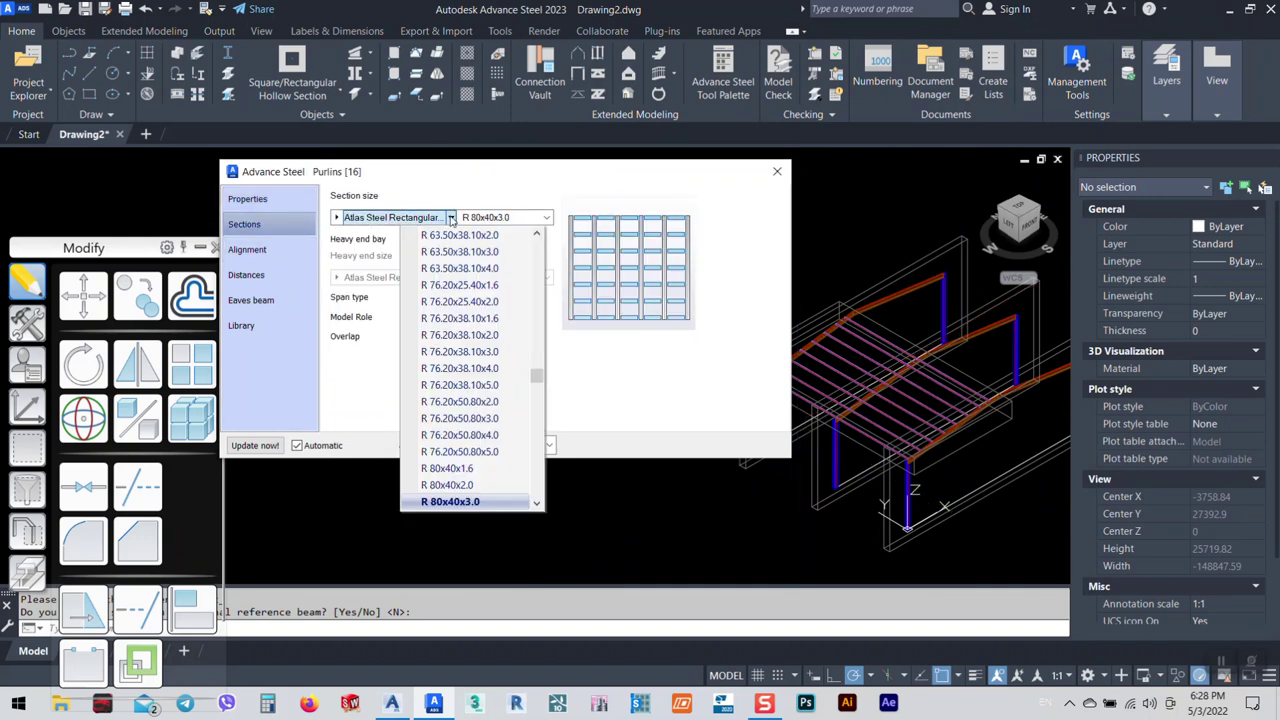
scroll(490, 445, "down", 2)
scroll(491, 457, "down", 2)
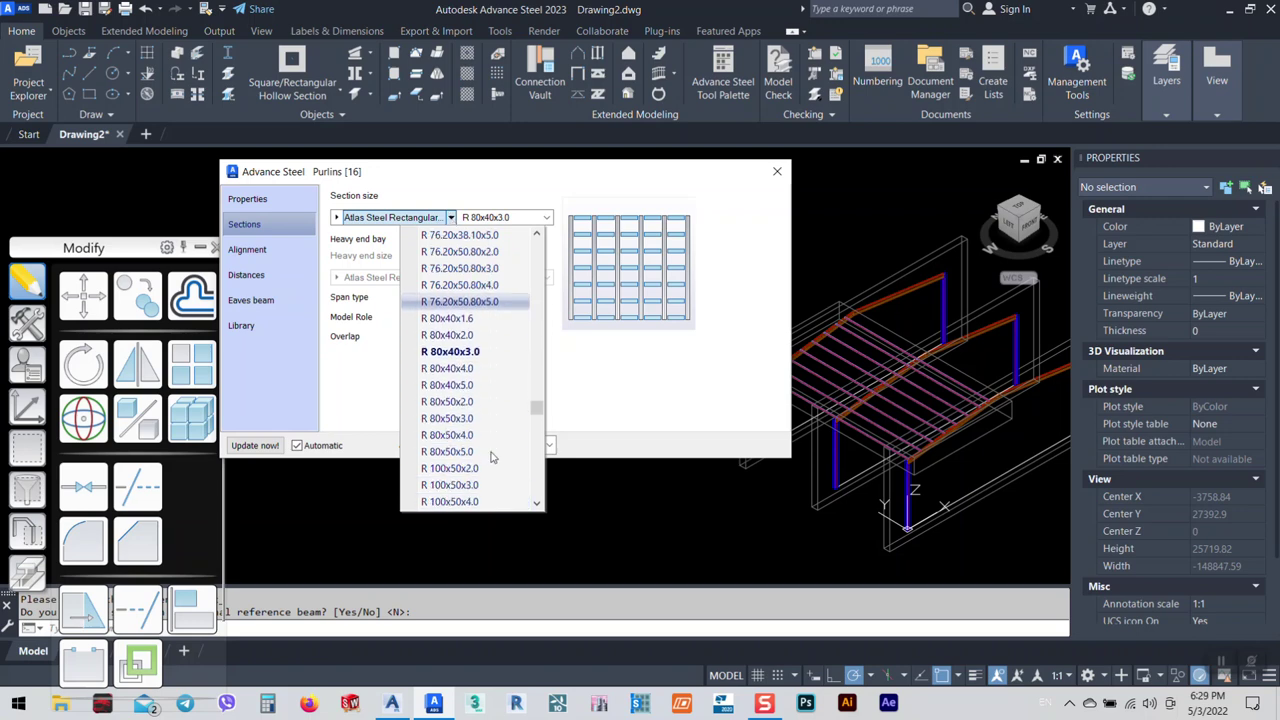
left_click(449, 485)
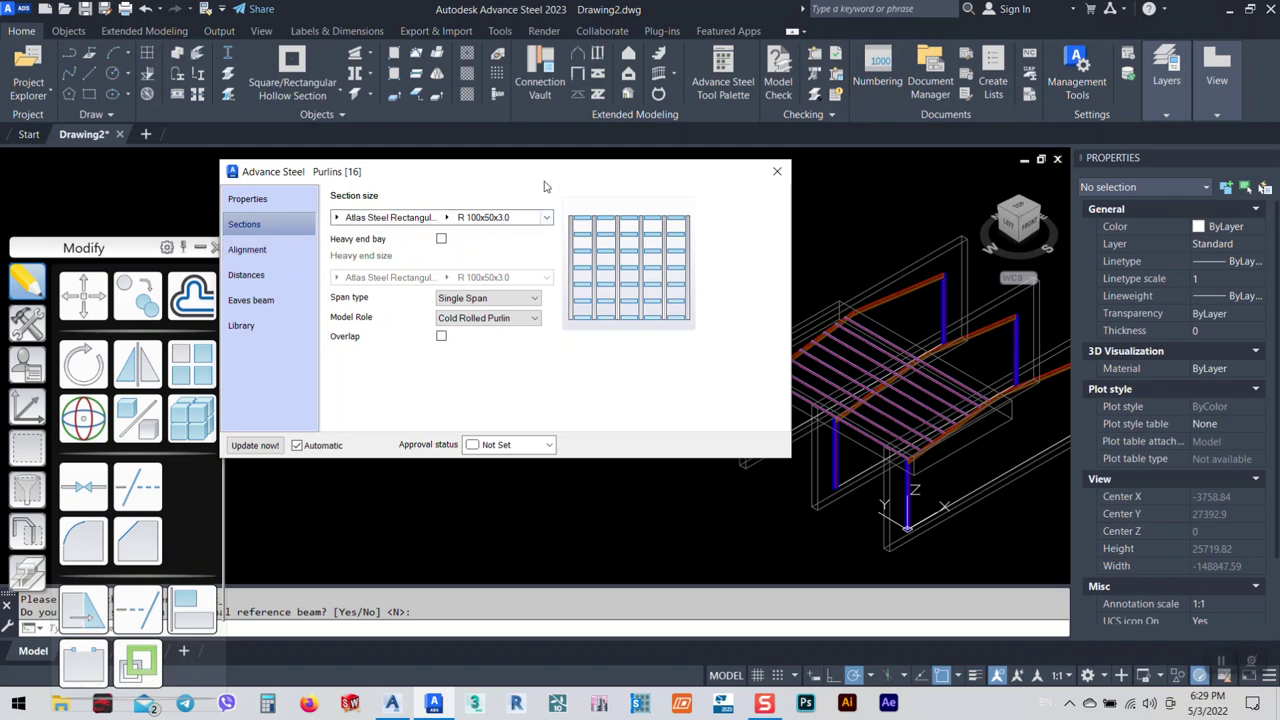
left_click_drag(506, 182, 304, 183)
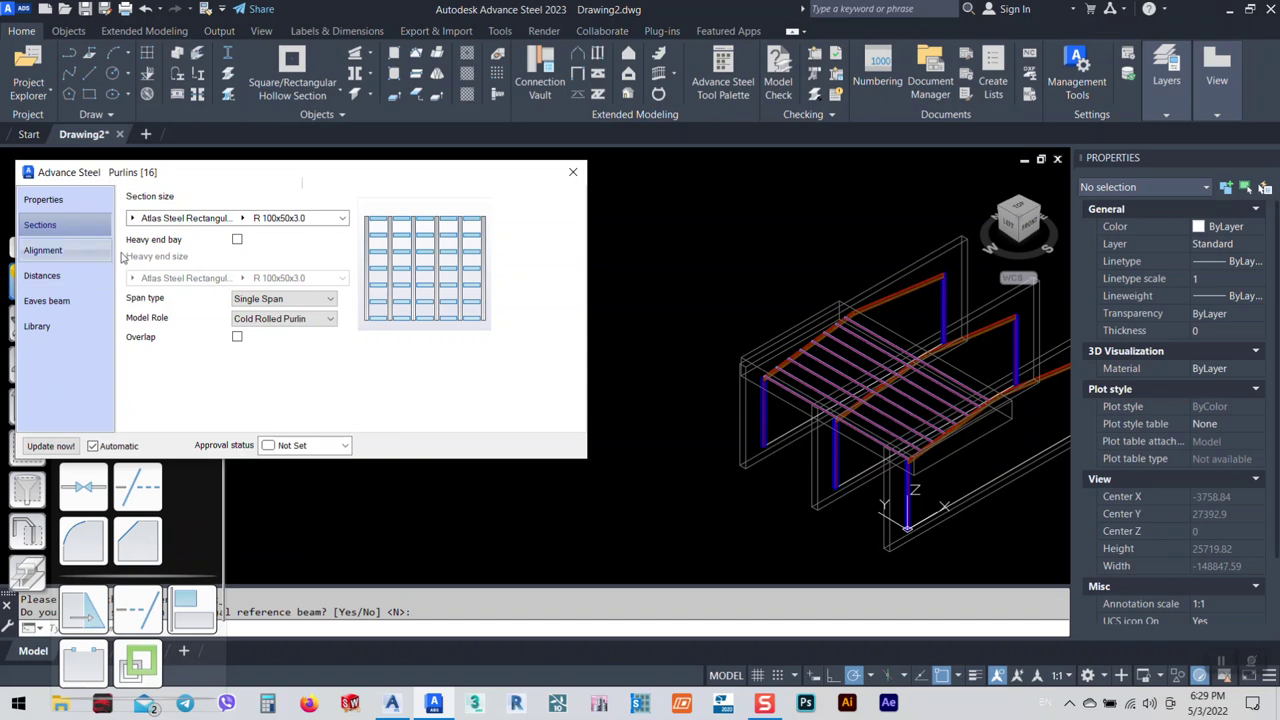
Set the purlins' start distance to 200 and close the purlin settings.
left_click(44, 250)
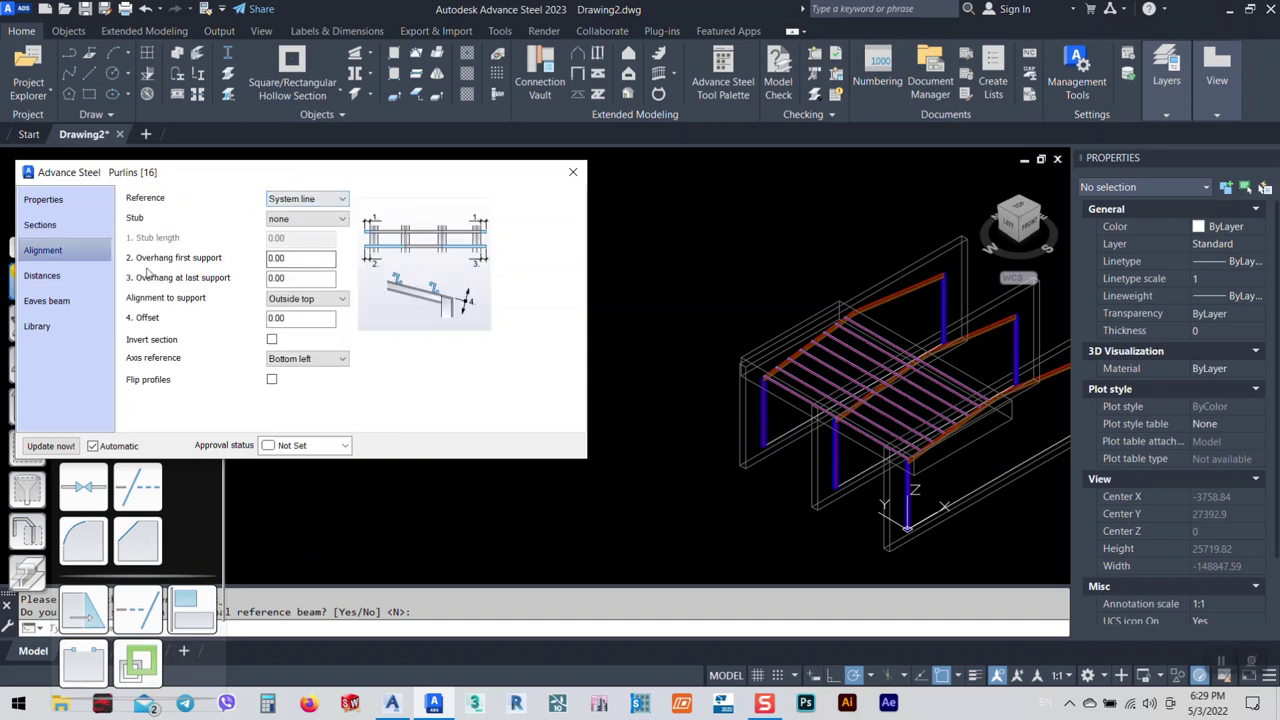
left_click(42, 275)
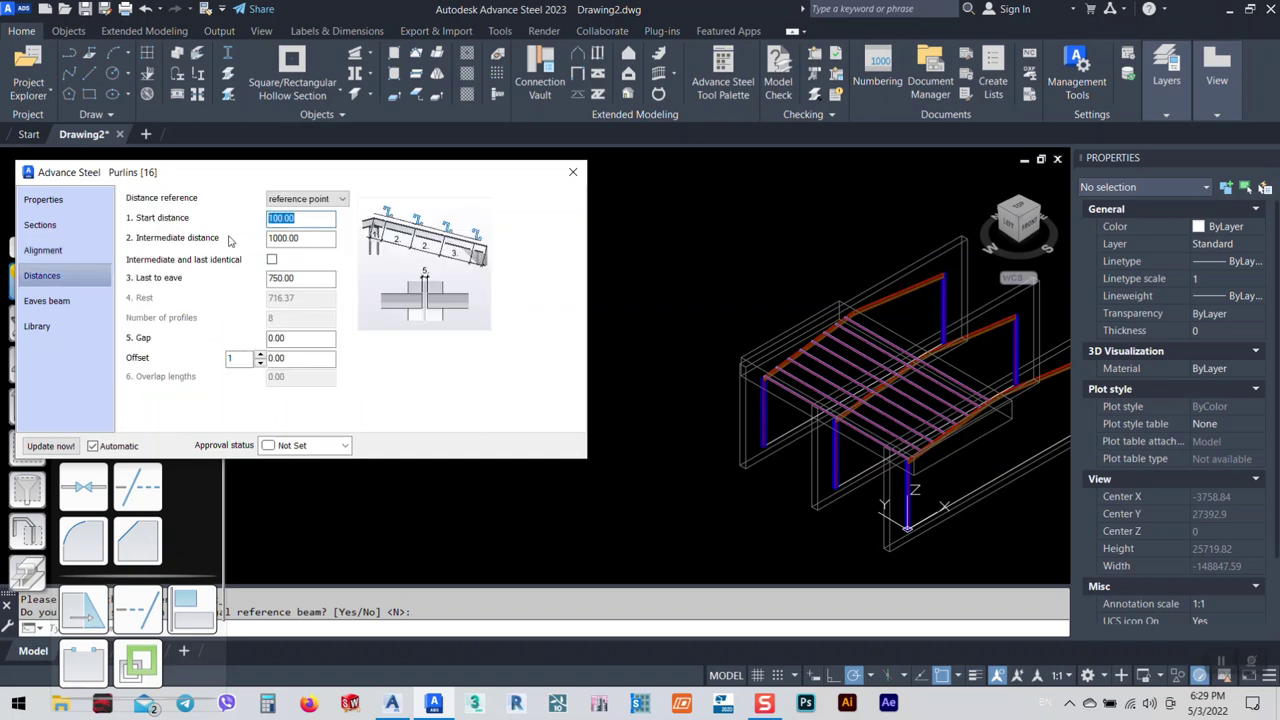
type("200")
key("Return")
scroll(889, 486, "up", 6)
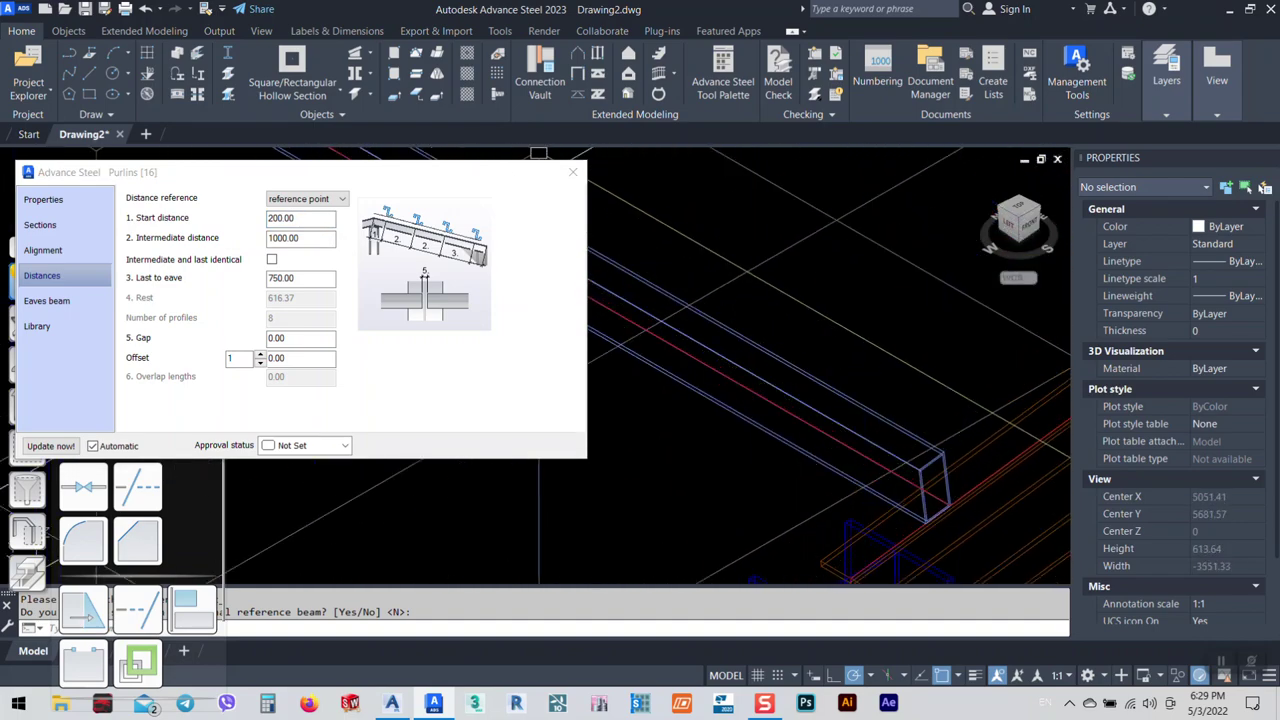
left_click(573, 172)
scroll(325, 272, "down", 5)
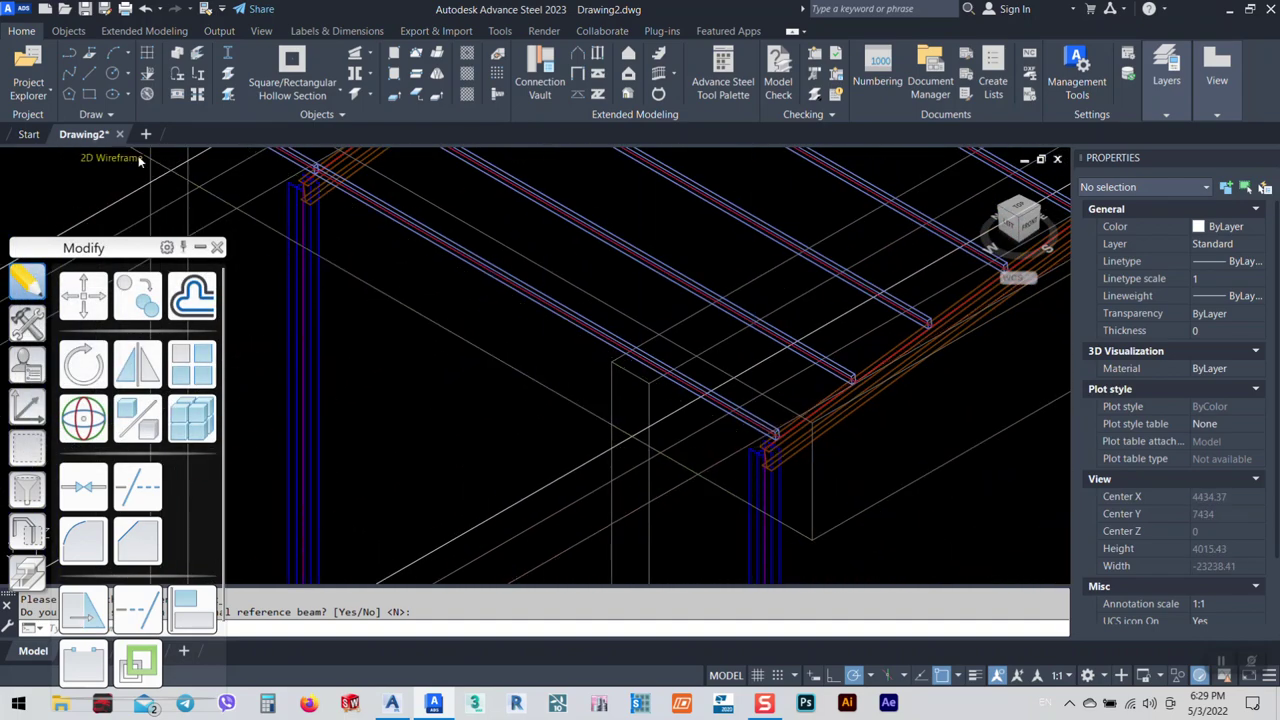
Switch the model view from 2D Wireframe to the Conceptual visual style and inspect how the purlins sit on the rafters.
left_click(122, 155)
left_click(190, 209)
middle_click(622, 400)
middle_click(622, 400)
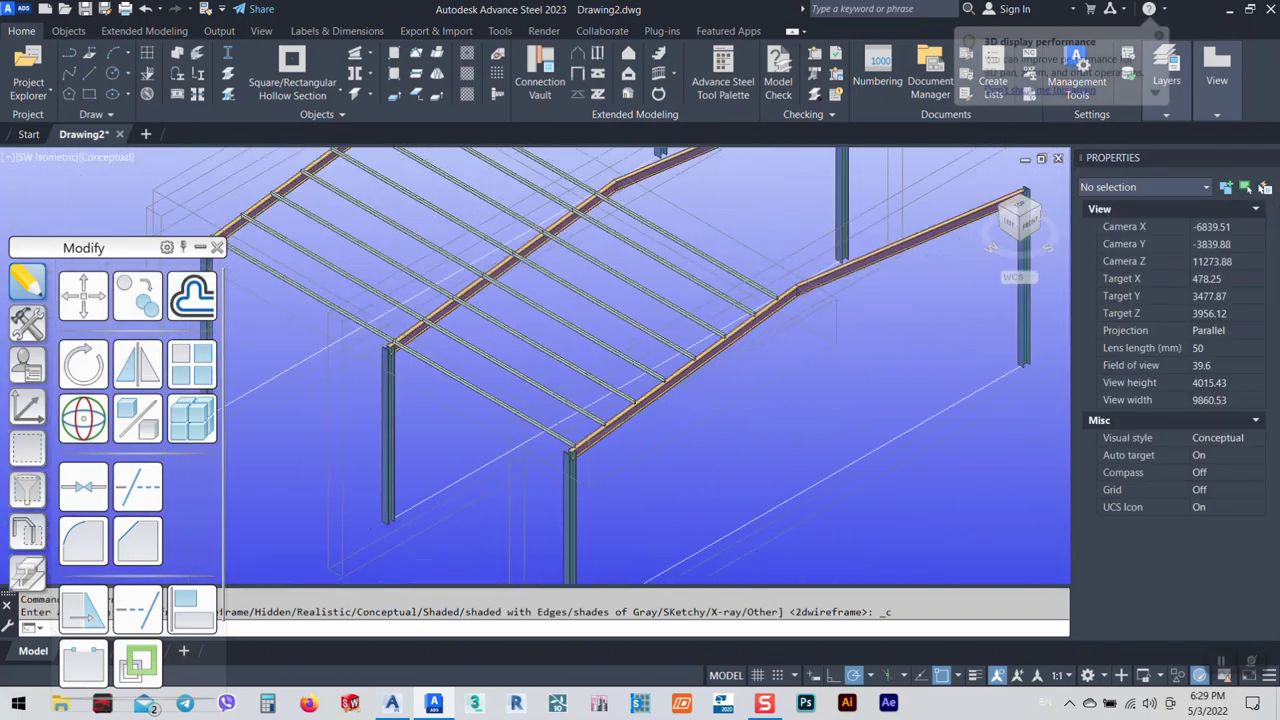
scroll(348, 391, "up", 5)
scroll(621, 419, "up", 7)
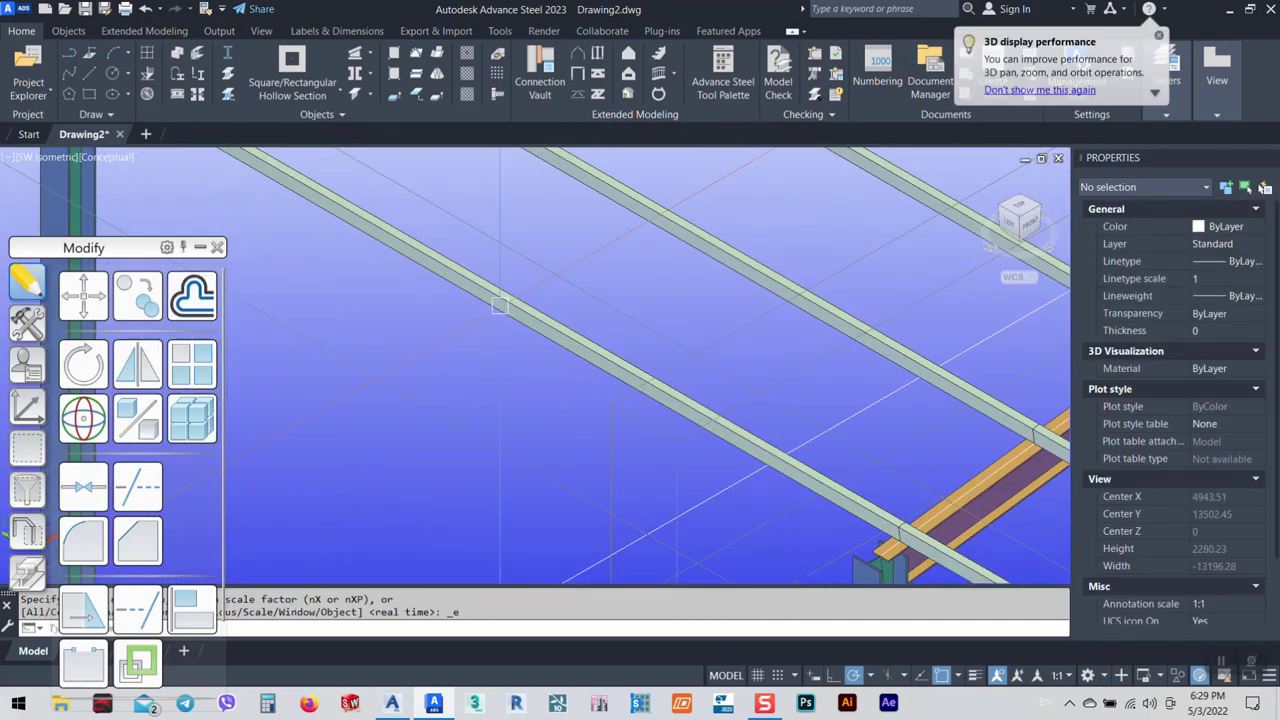
scroll(621, 419, "down", 6)
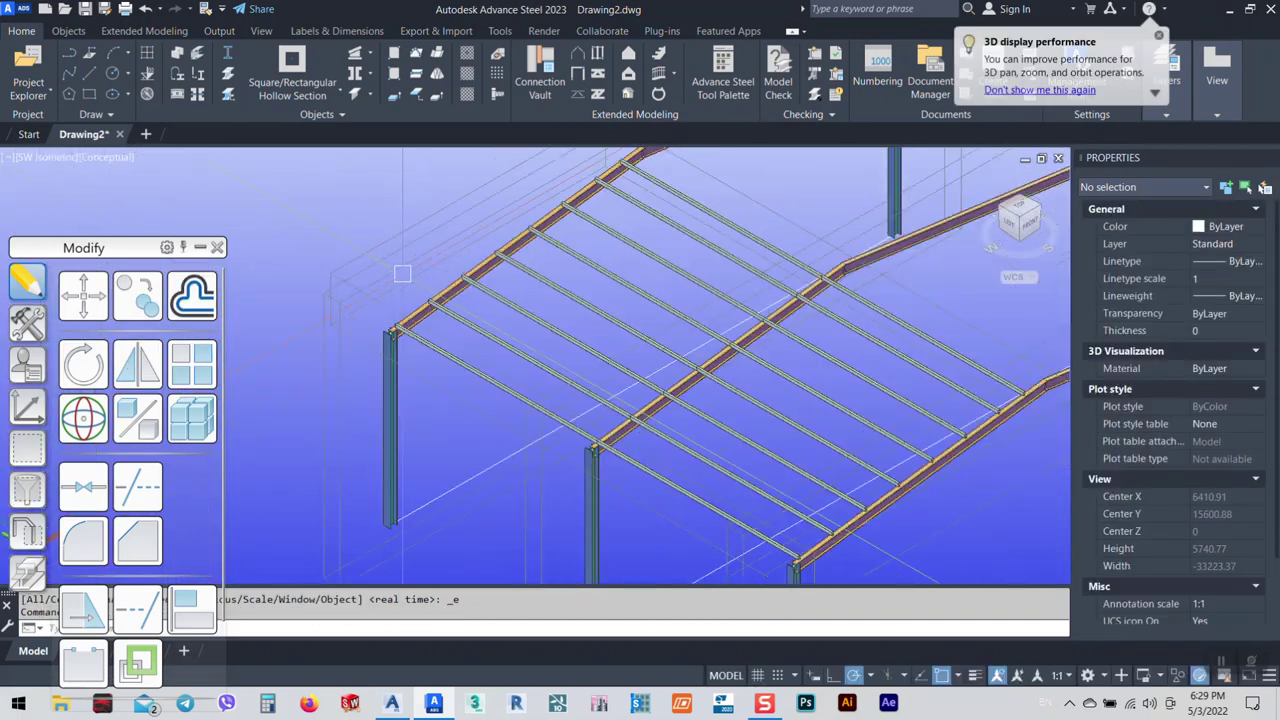
scroll(660, 425, "up", 9)
scroll(583, 443, "down", 3)
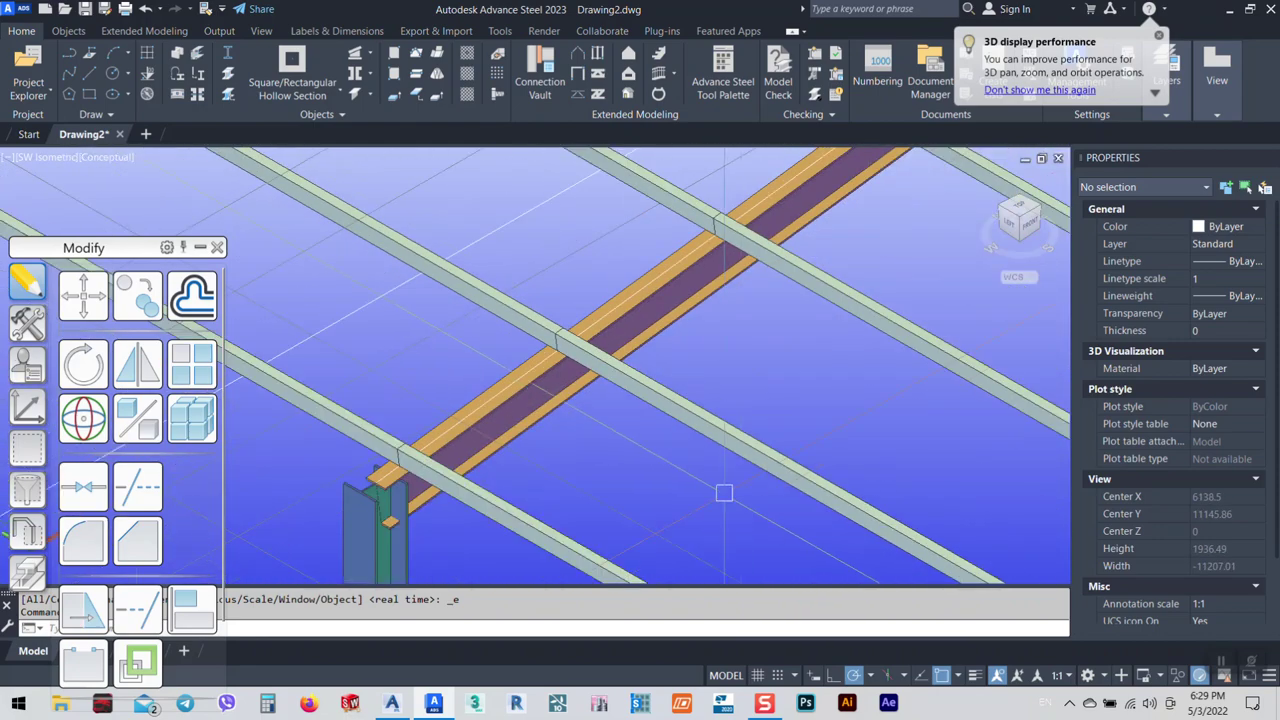
Reopen the purlin joint's settings, move the dialog clear of the model and set the section to profile type C, size C220X3.
left_click(600, 362)
right_click(622, 446)
left_click(703, 428)
left_click_drag(321, 181, 819, 40)
left_click(537, 83)
left_click(629, 77)
left_click(629, 77)
left_click(618, 80)
left_click(720, 228)
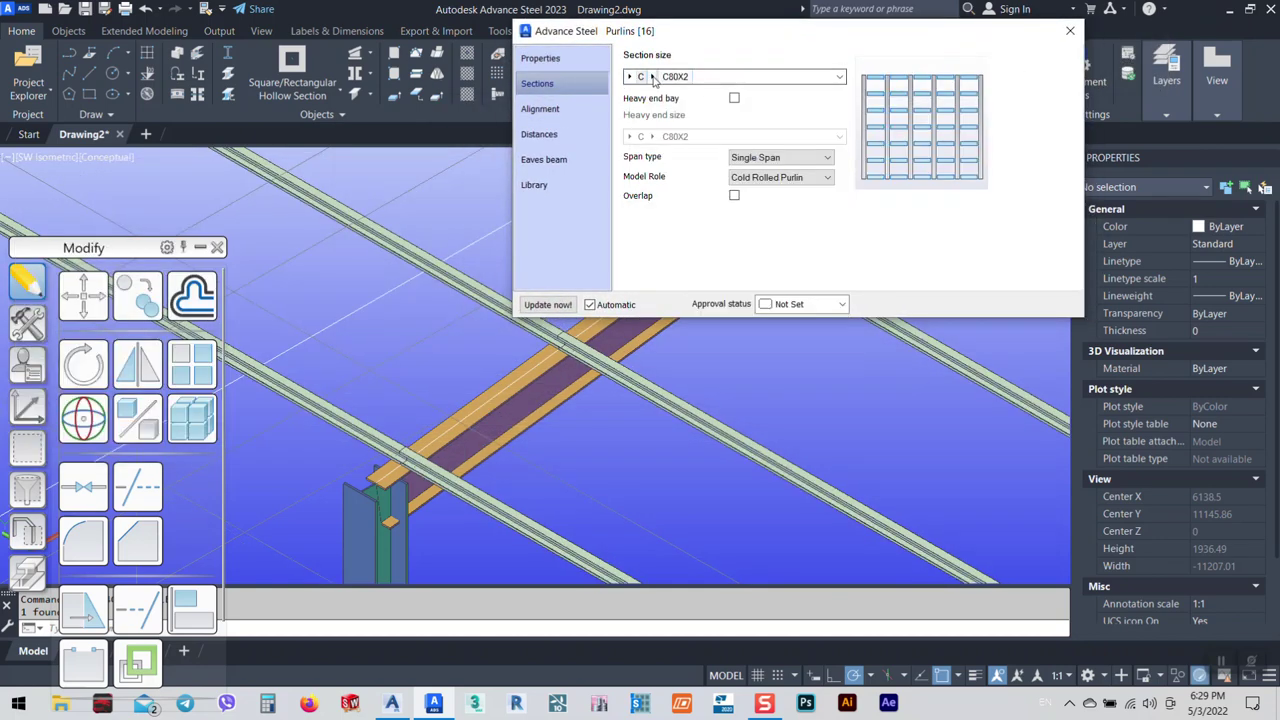
left_click(652, 77)
scroll(720, 260, "down", 6)
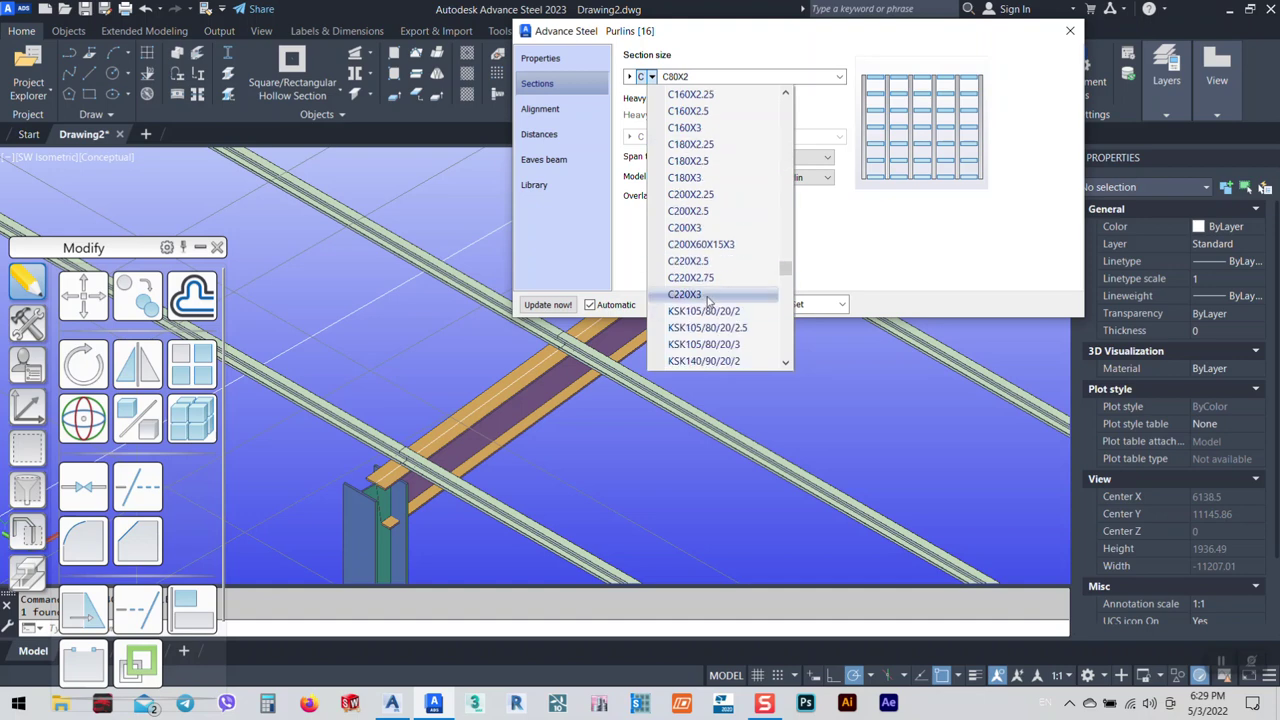
left_click(706, 295)
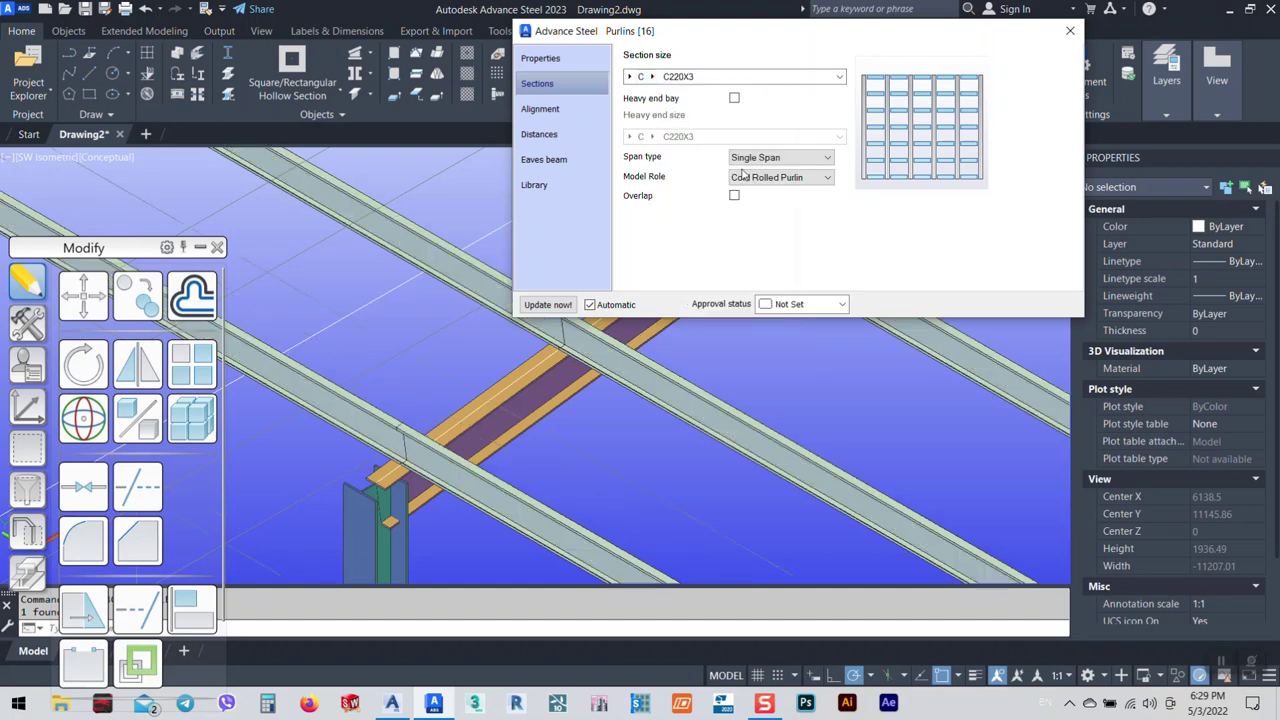
Invert the purlins' section in the alignment settings and close the purlin settings.
left_click(572, 112)
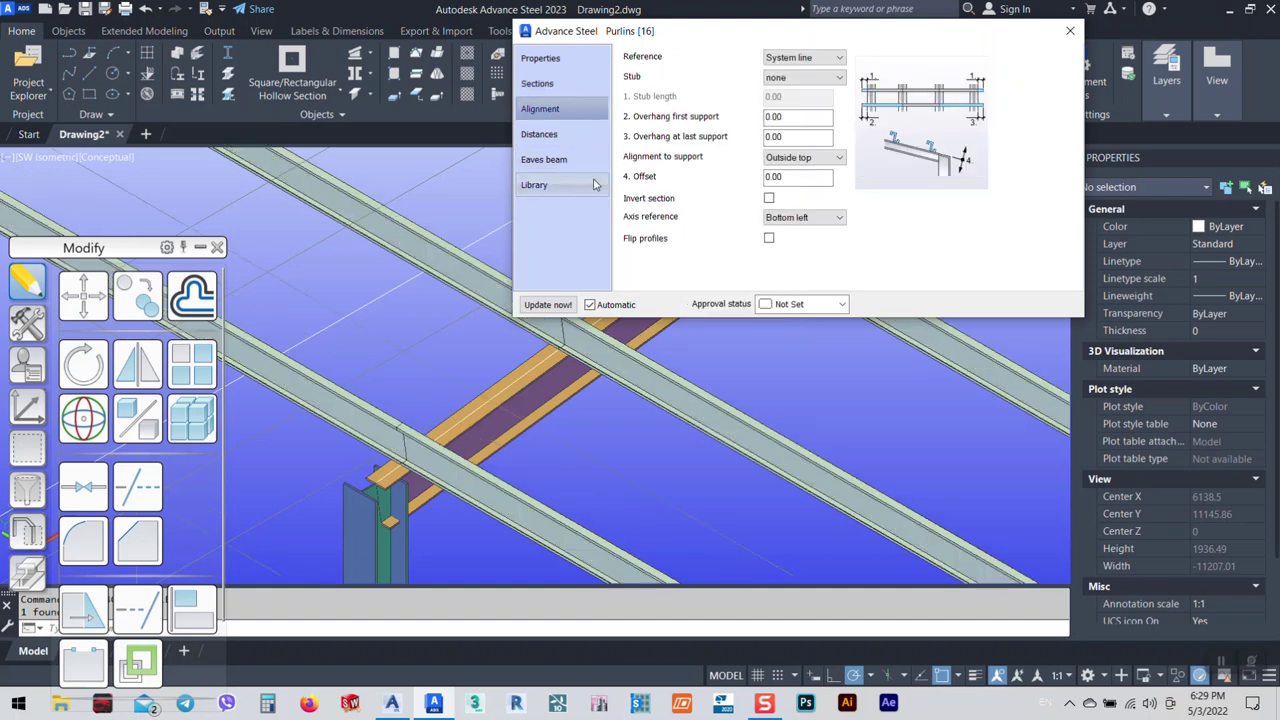
left_click(768, 199)
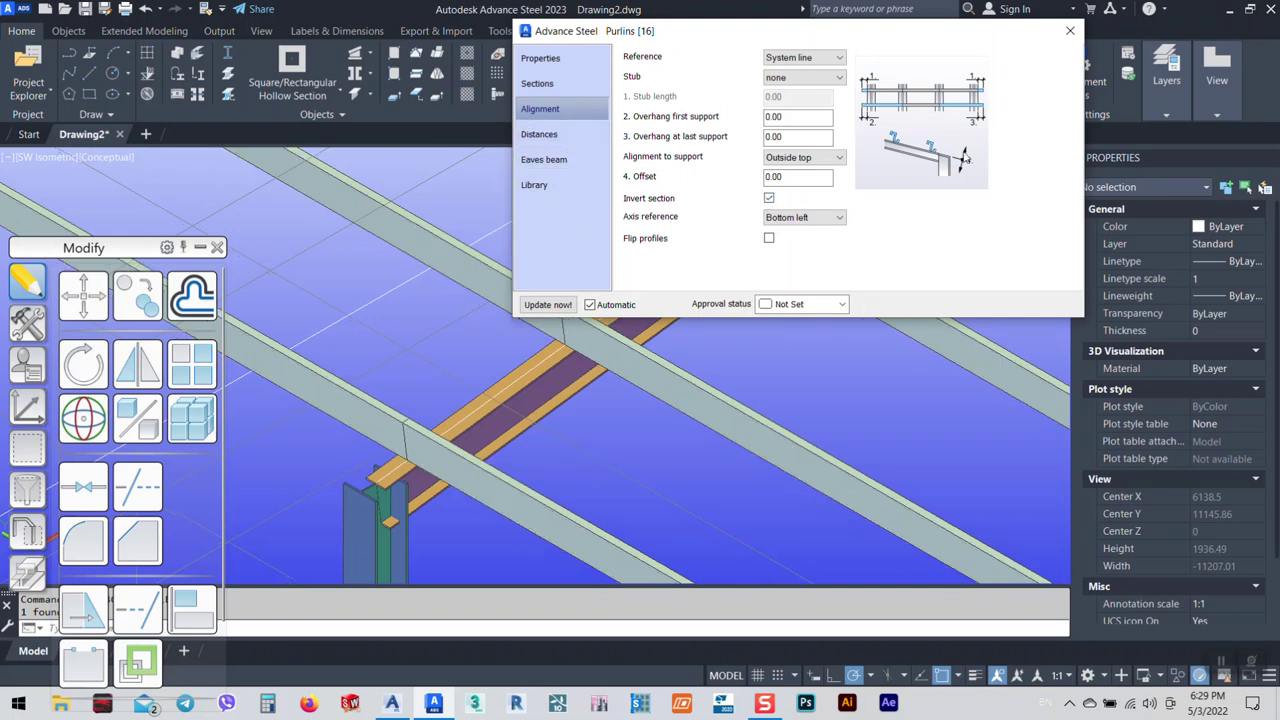
left_click(1069, 31)
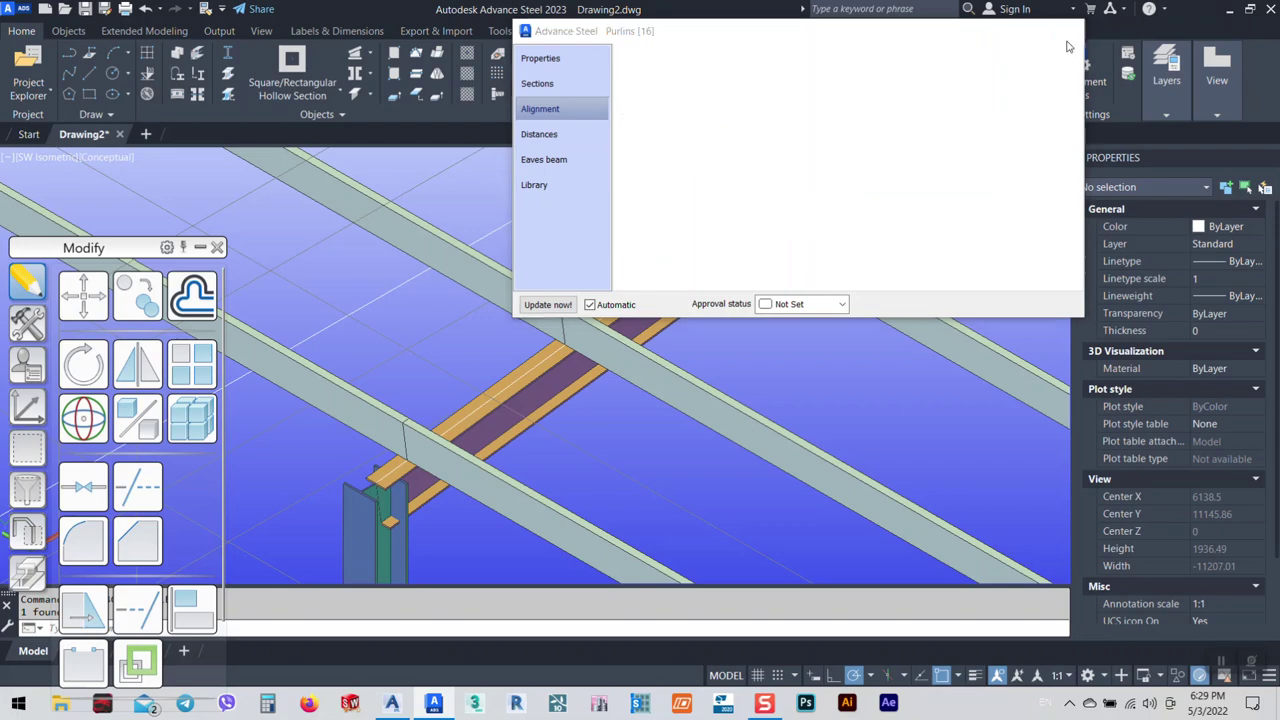
Open the Connection Vault at the Purlins & Cold rolled category, with the tool palettes moved clear of the frames.
scroll(700, 430, "down", 5)
left_click_drag(121, 251, 185, 183)
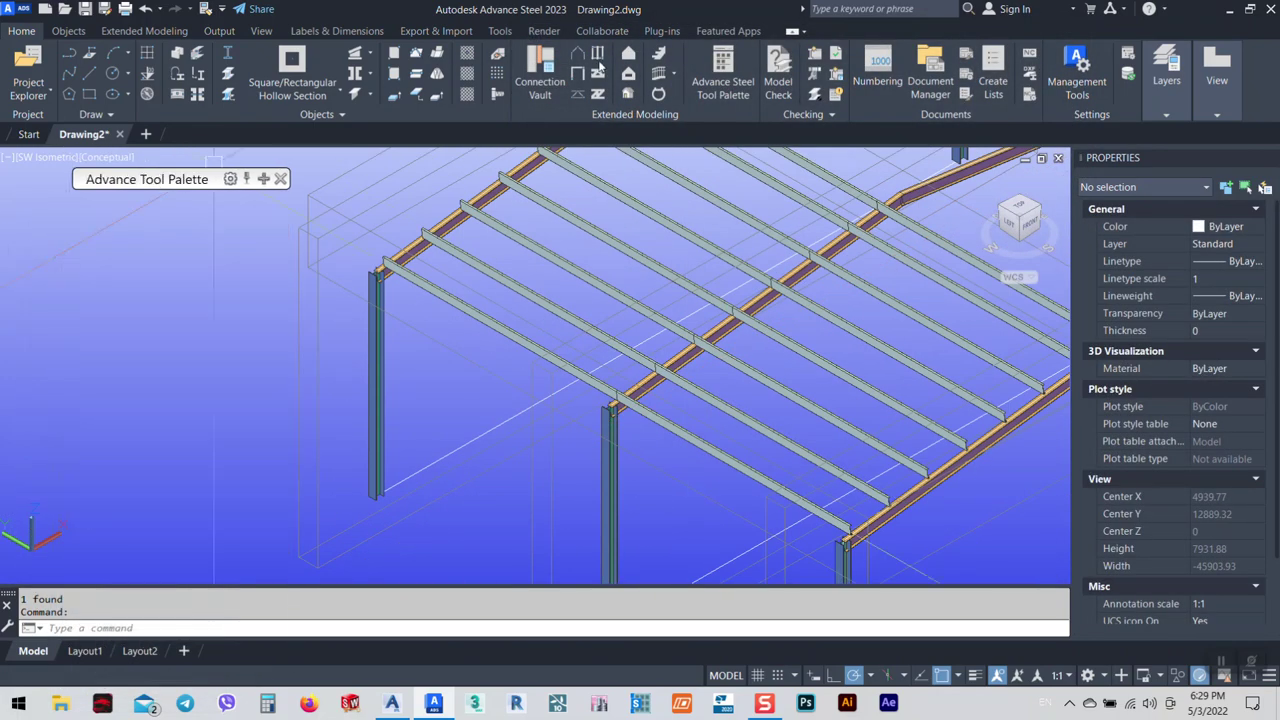
left_click(539, 56)
left_click_drag(134, 80, 70, 123)
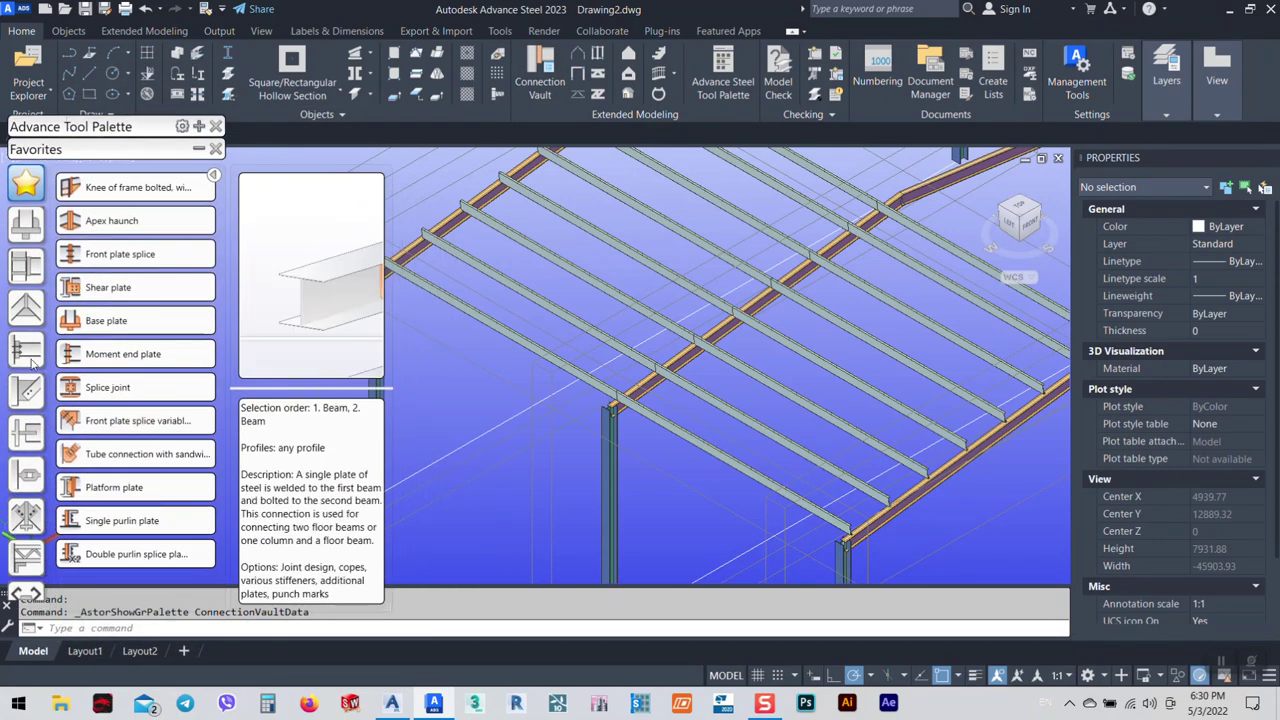
left_click(26, 515)
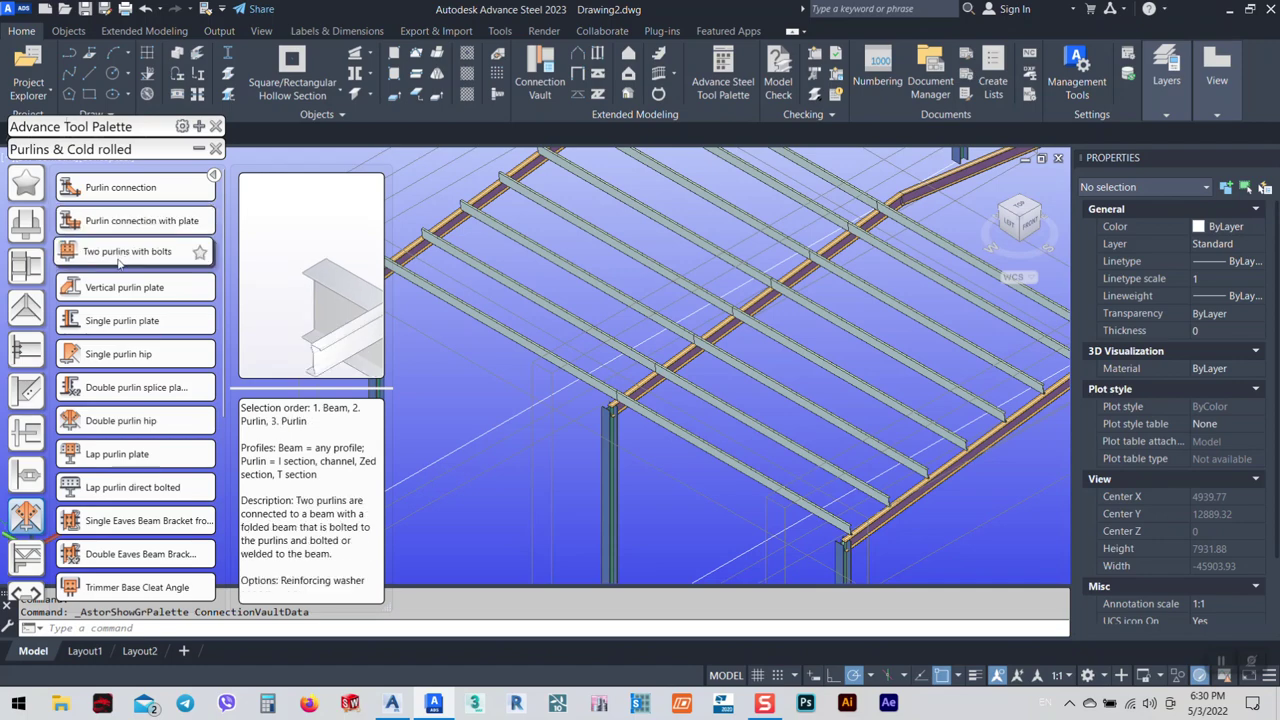
Create a double purlin splice plate connection between the middle frame's rafter and two purlins that meet on it.
left_click(125, 390)
scroll(673, 384, "up", 5)
scroll(673, 384, "up", 3)
left_click(765, 462)
left_click(676, 338)
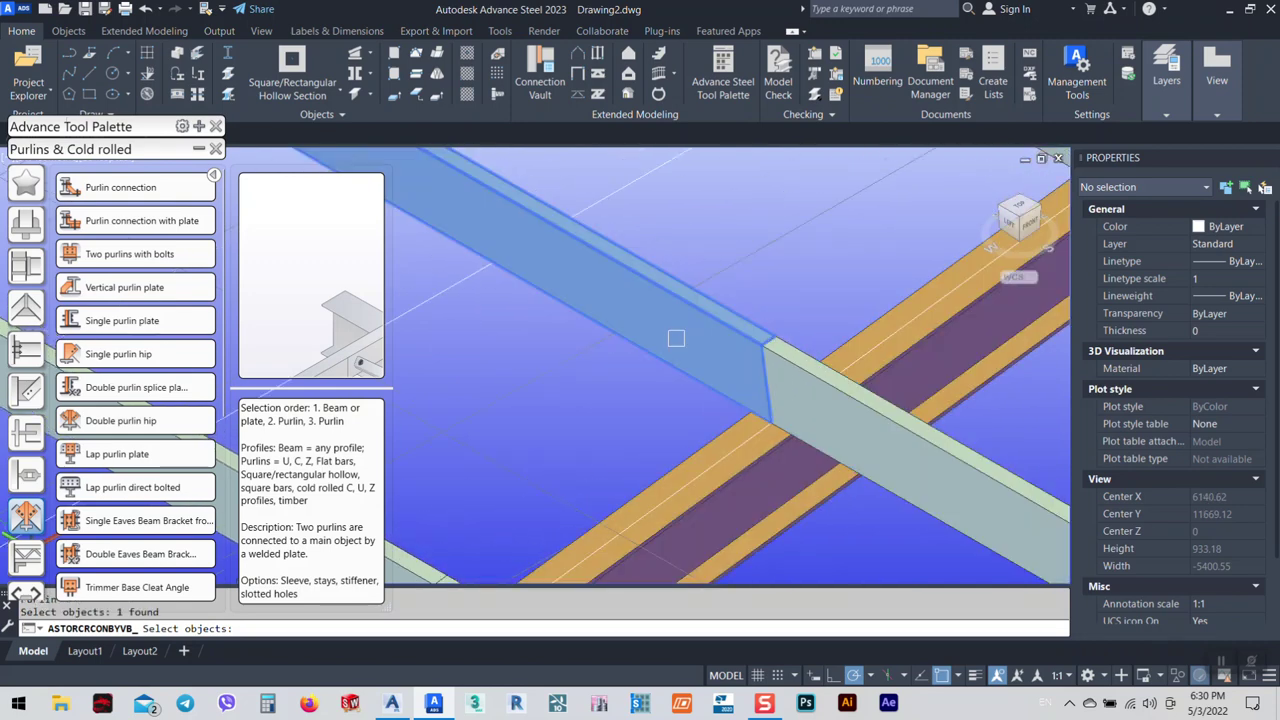
key("Return")
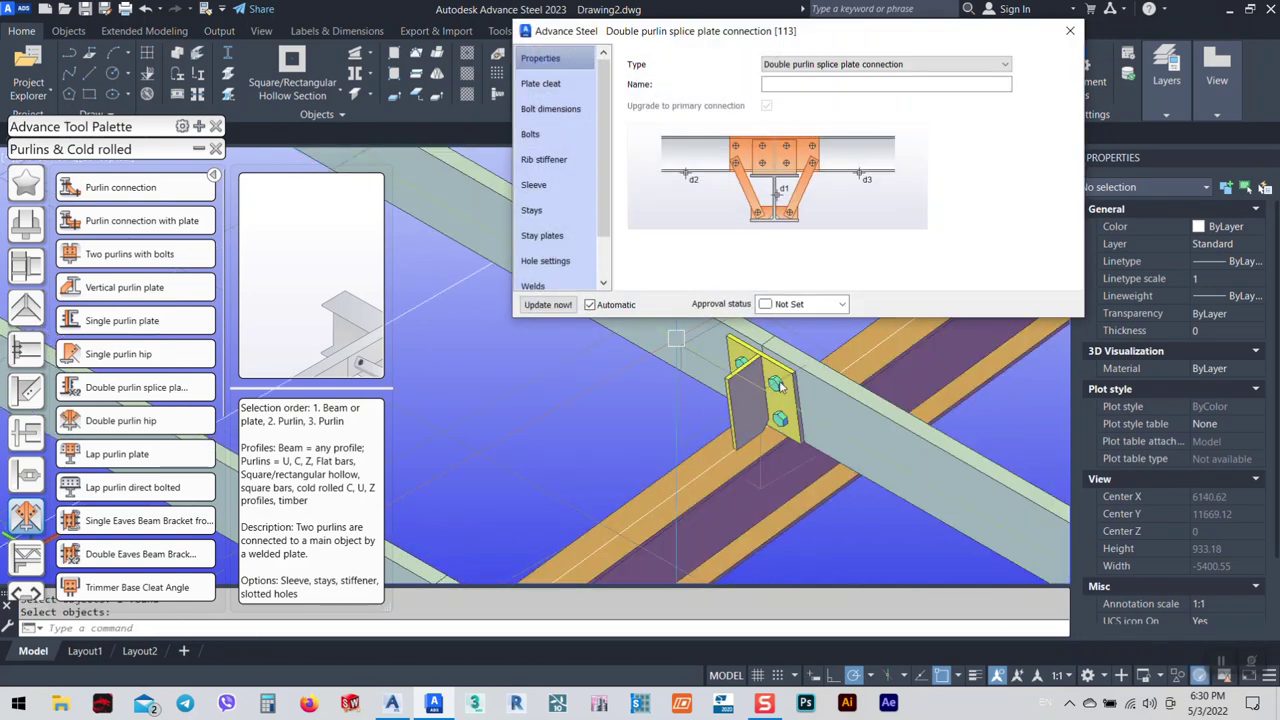
Try 3 vertical bolts in the splice plate's bolt dimensions and set the number of bolts back to 2.
left_click(548, 109)
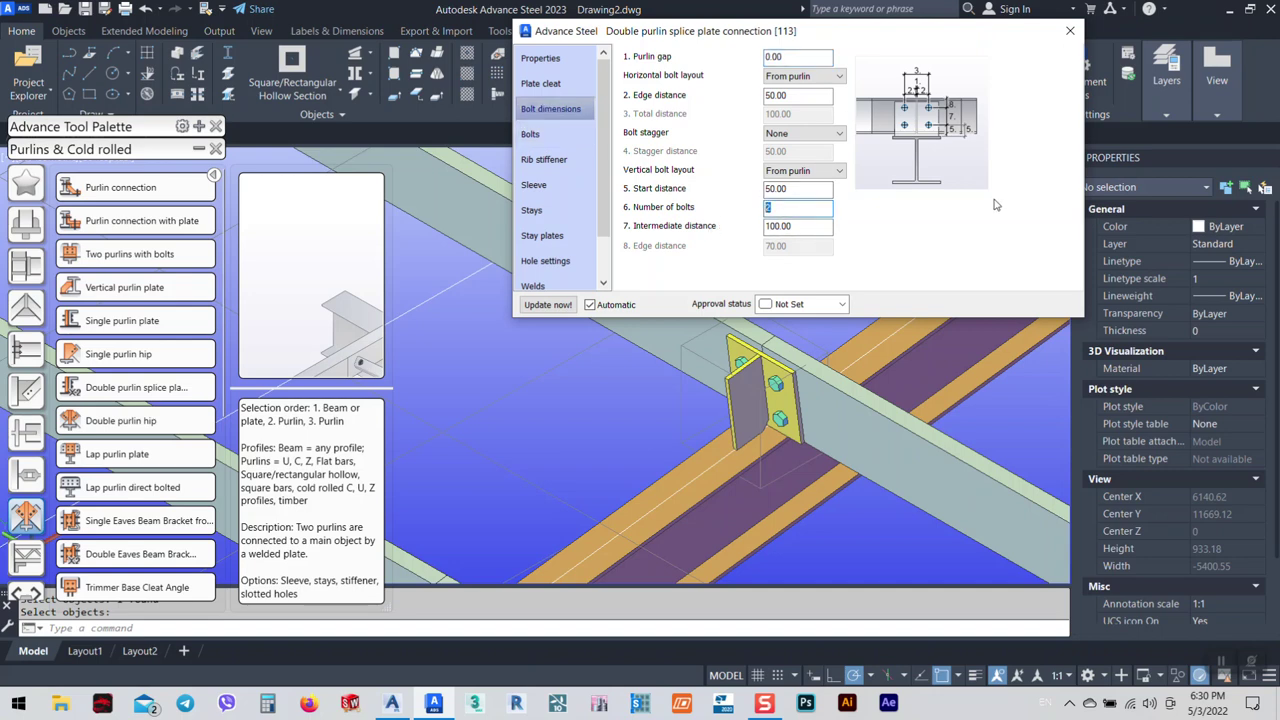
left_click(826, 476)
middle_click_drag(823, 406, 817, 436)
scroll(780, 430, "up", 2)
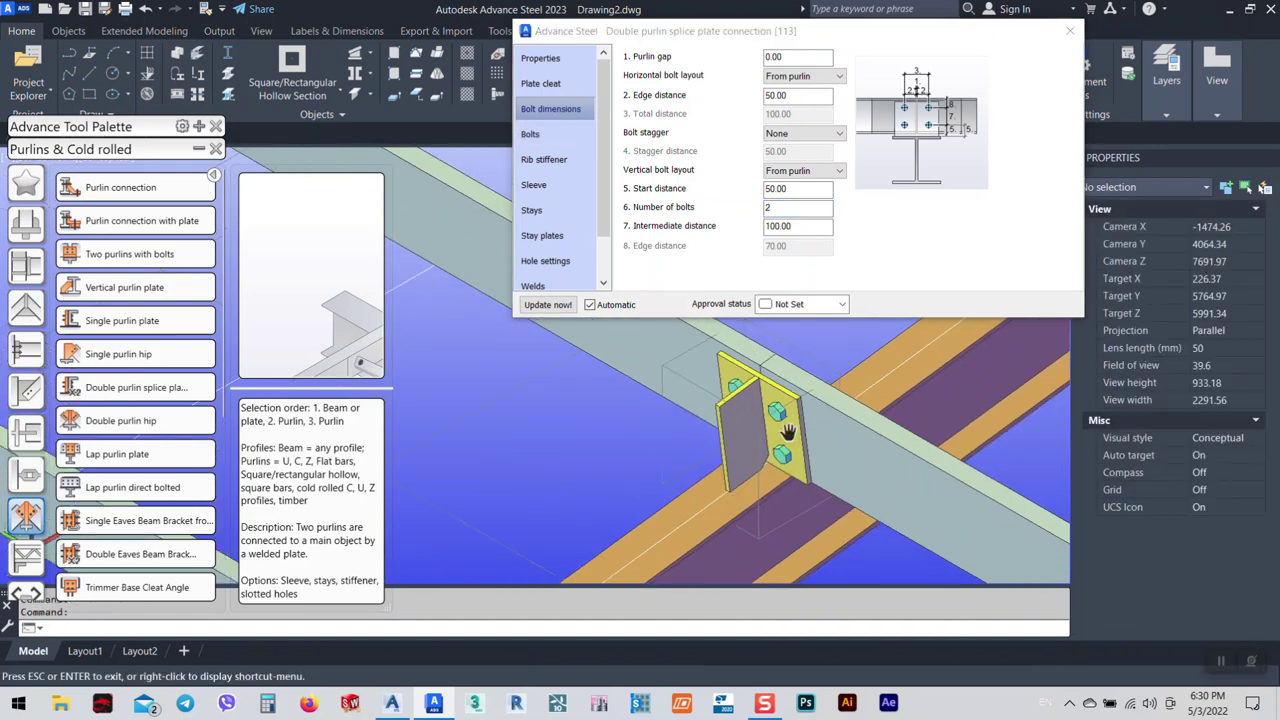
right_click(728, 432)
left_click(595, 211)
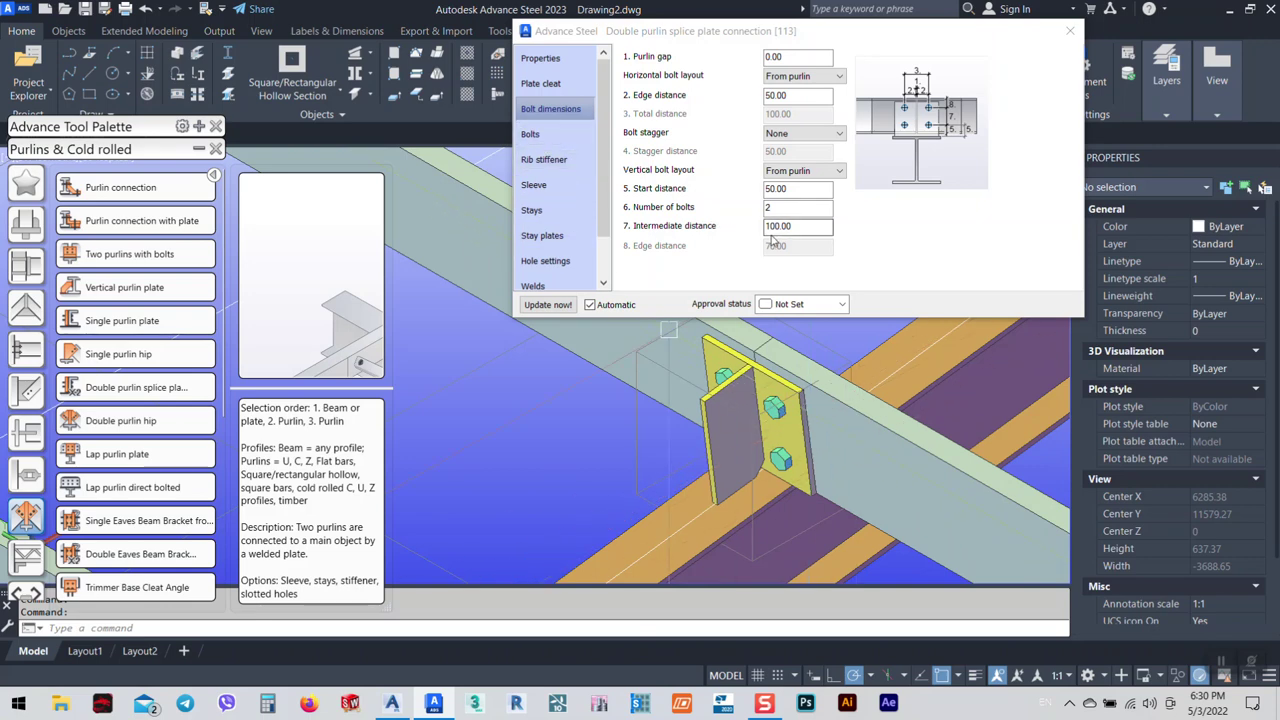
key("shift+Tab")
type("3")
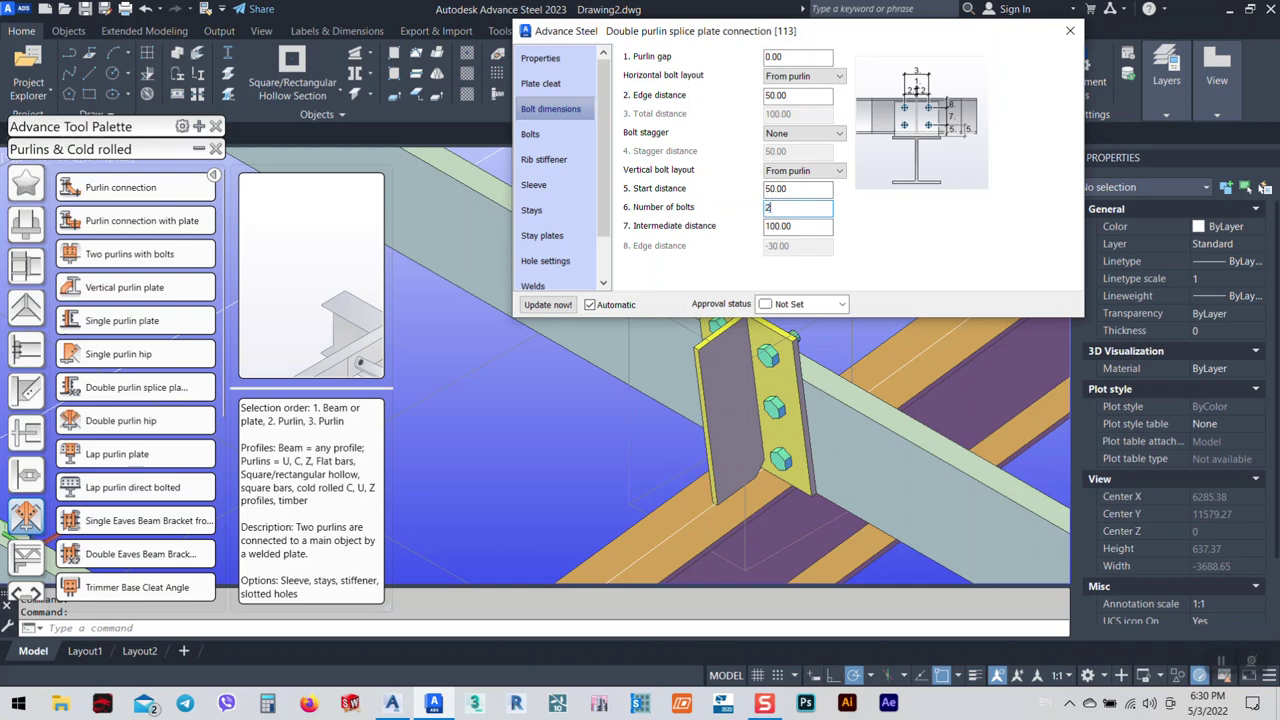
middle_click_drag(754, 425, 737, 445)
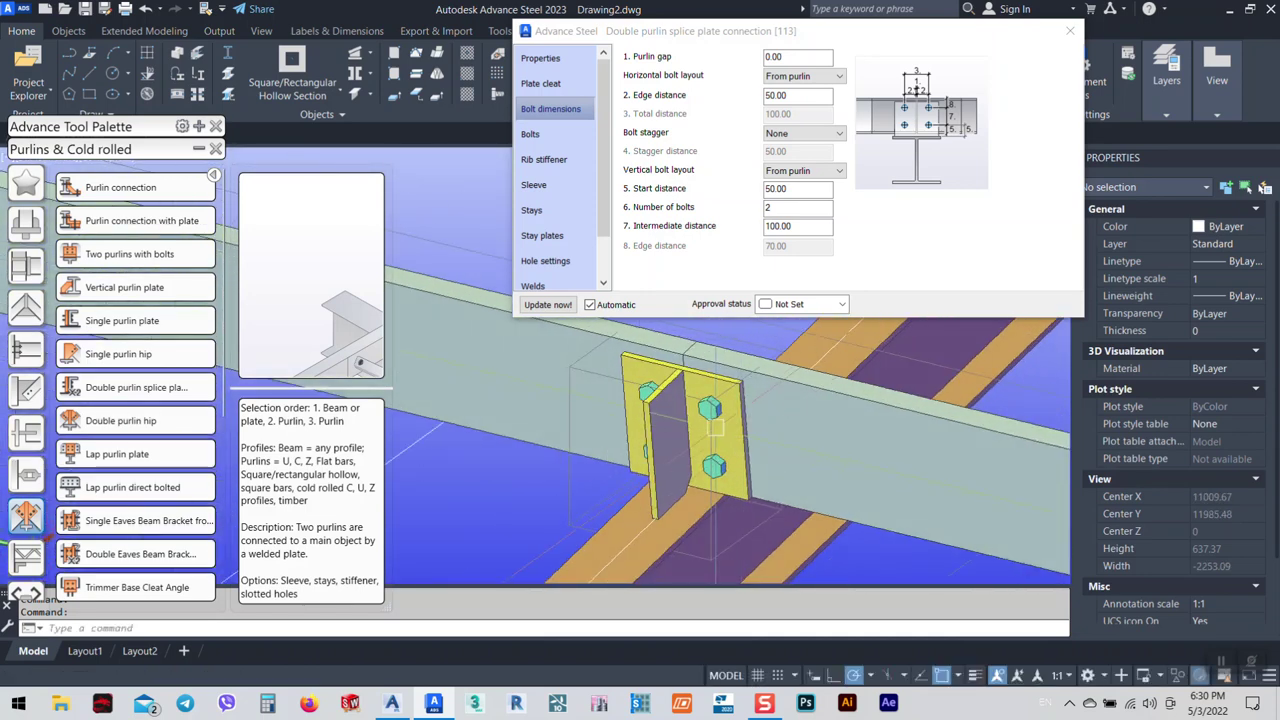
Review the splice connection's settings for bolts, rib stiffener, sleeve, stays, stay plates and bolt dimensions.
left_click(540, 133)
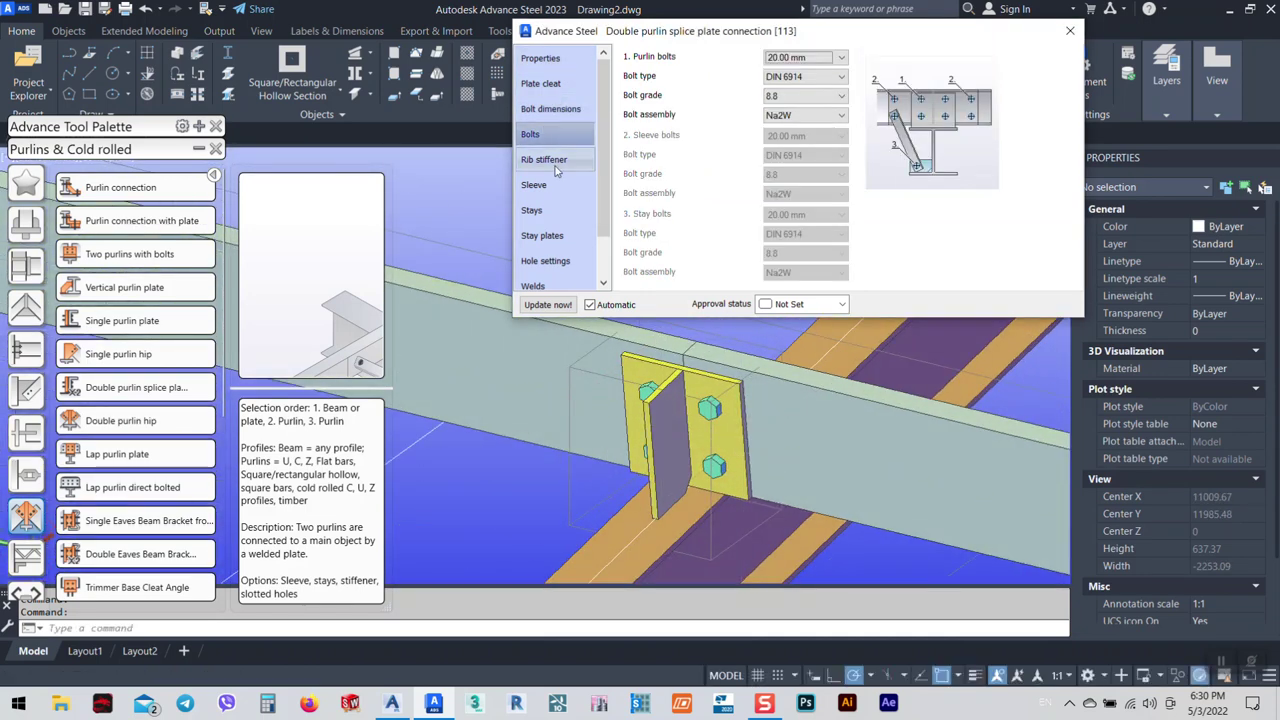
left_click(553, 160)
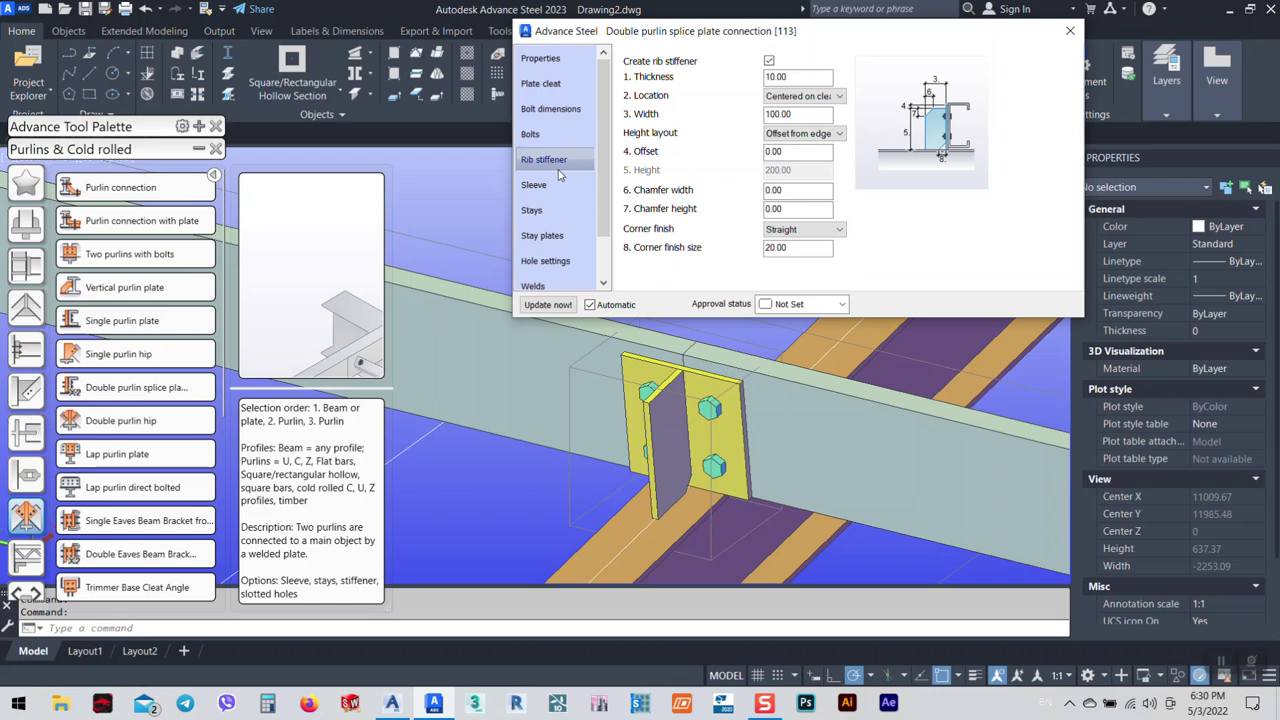
left_click(556, 184)
left_click(557, 213)
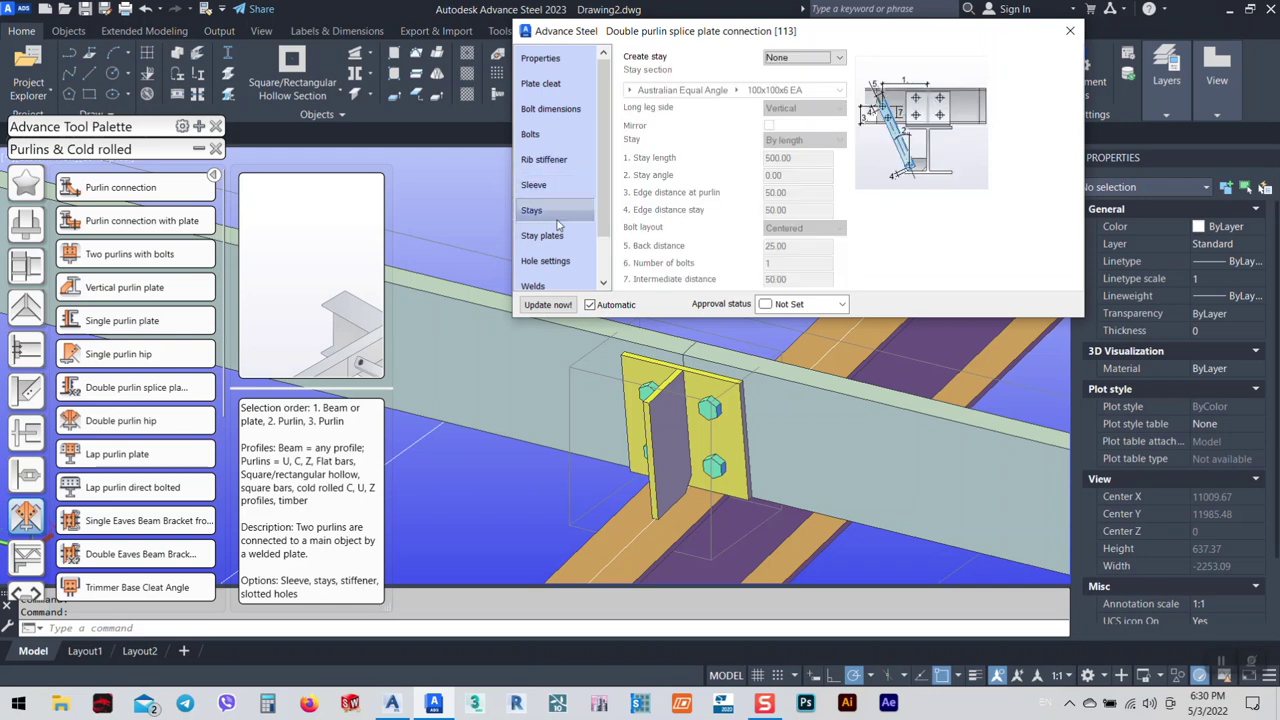
left_click(542, 235)
left_click(550, 108)
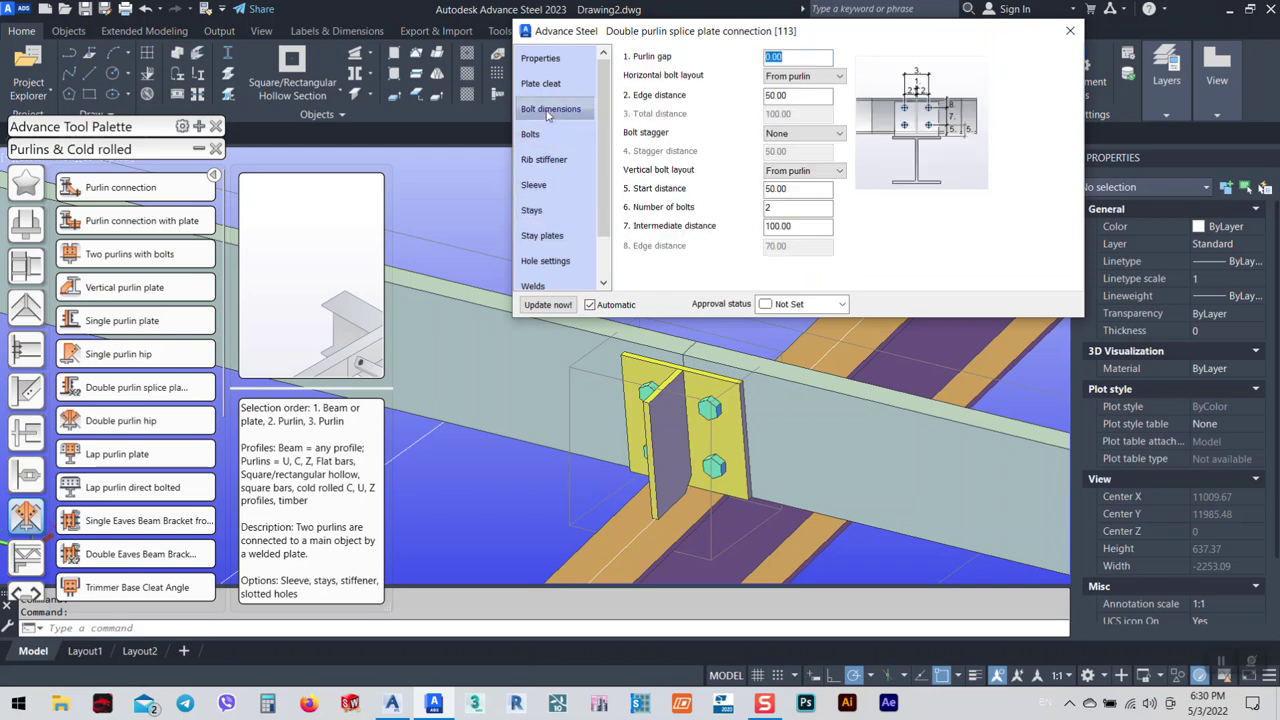
Set the plate cleat's end distance and edge distance both to 30.
left_click(544, 86)
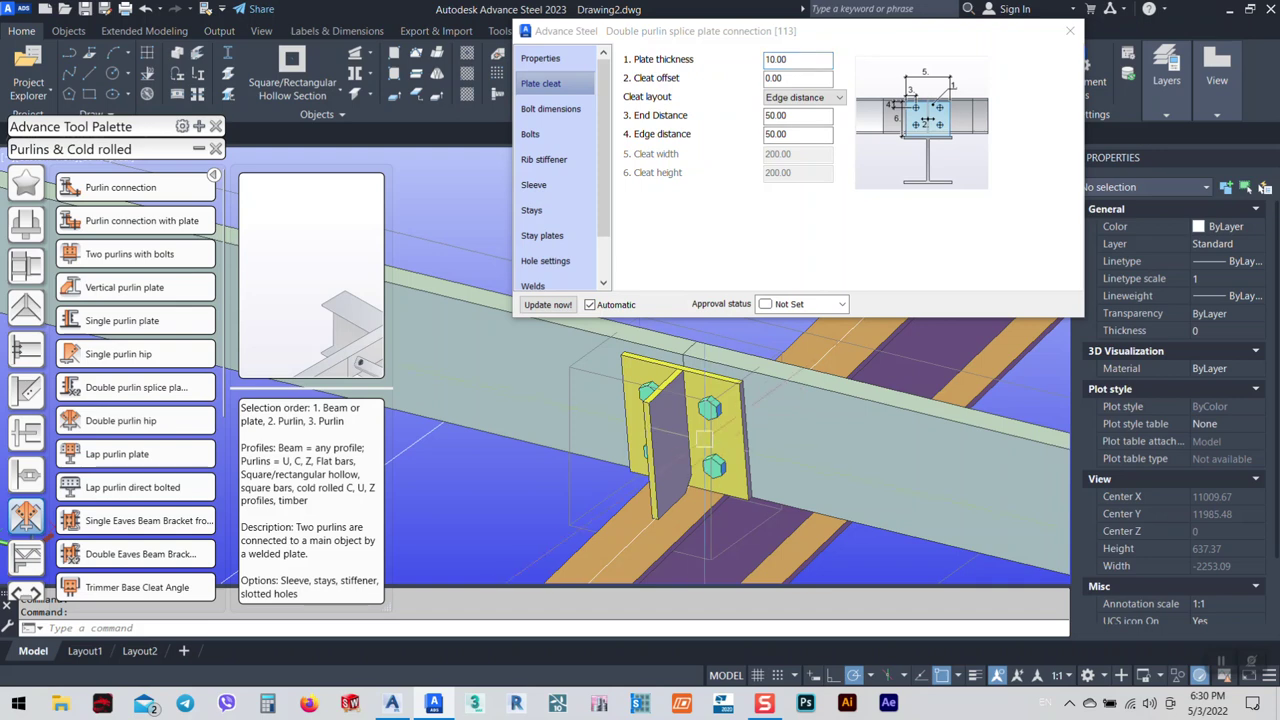
scroll(680, 405, "up", 2)
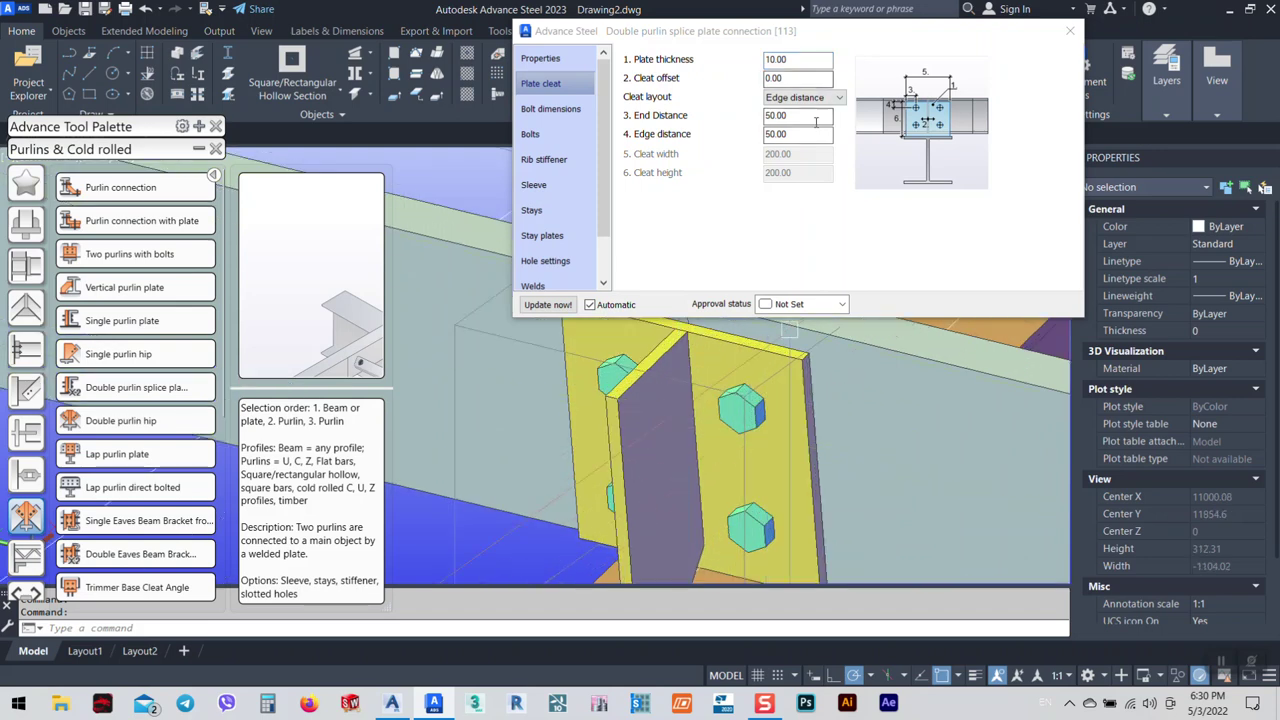
scroll(727, 398, "down", 2)
scroll(727, 396, "down", 1)
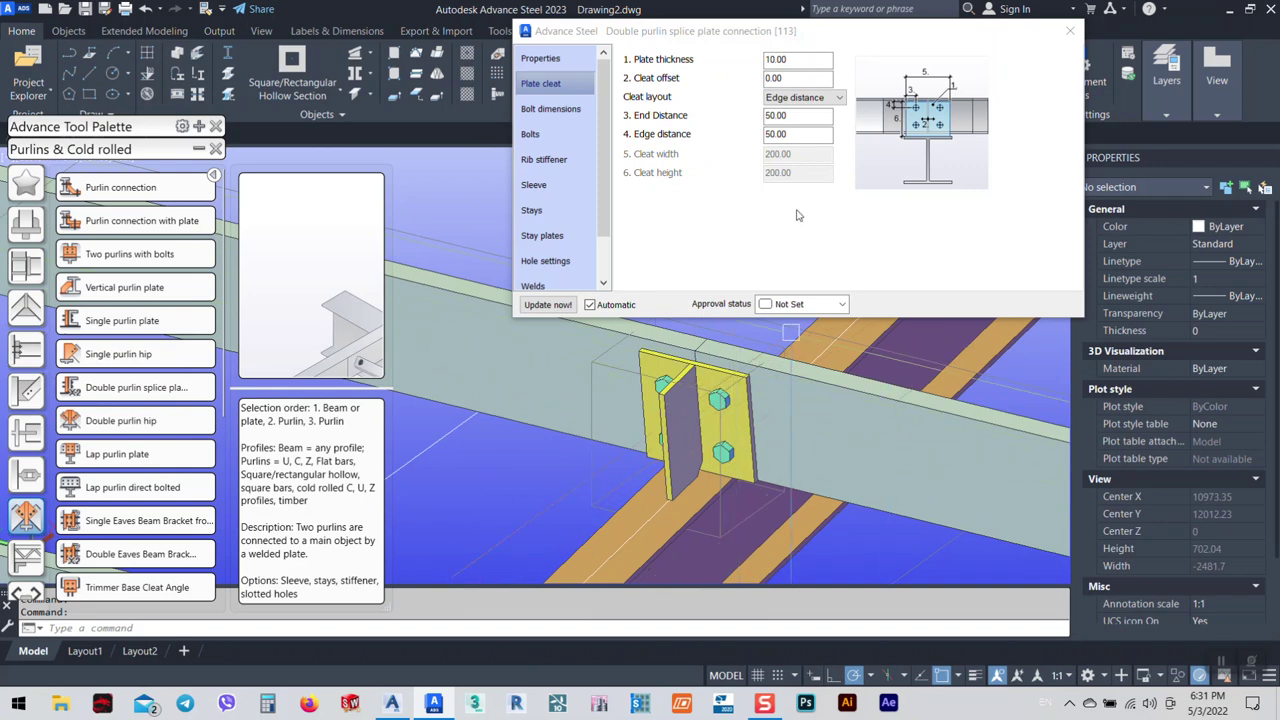
key("shift+Tab")
type("30")
key("Tab")
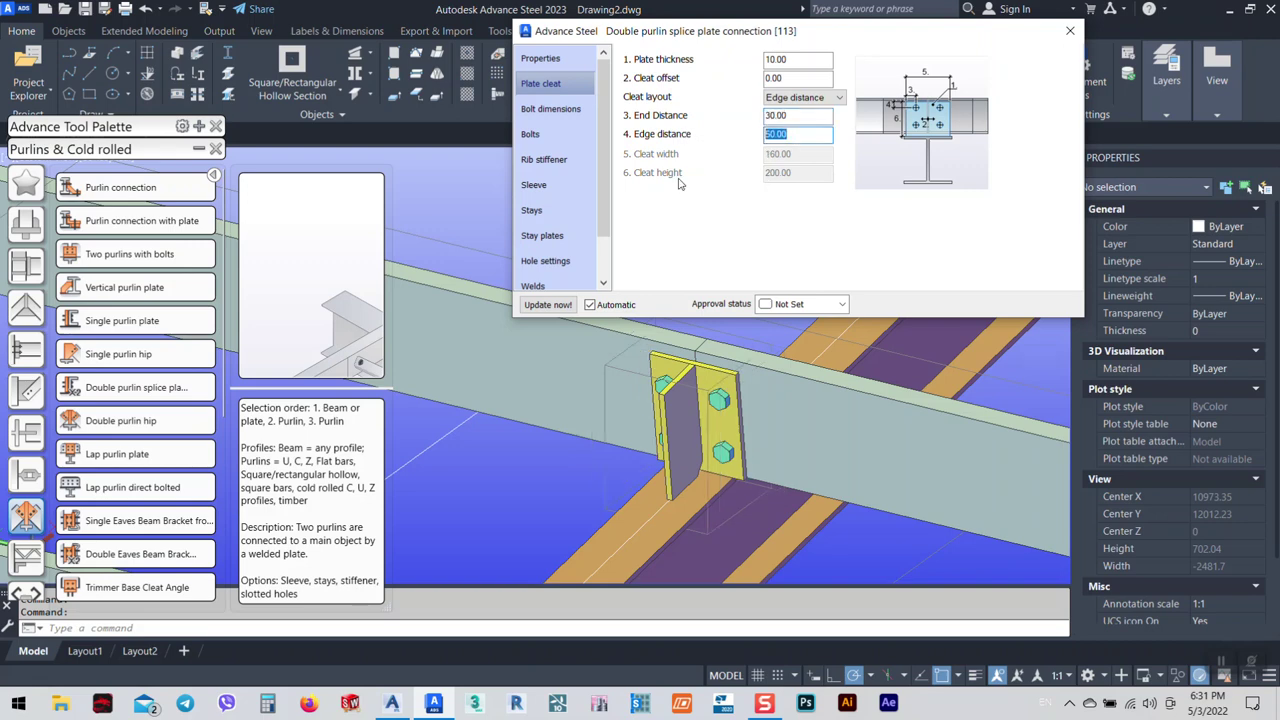
key("Return")
left_click(709, 401)
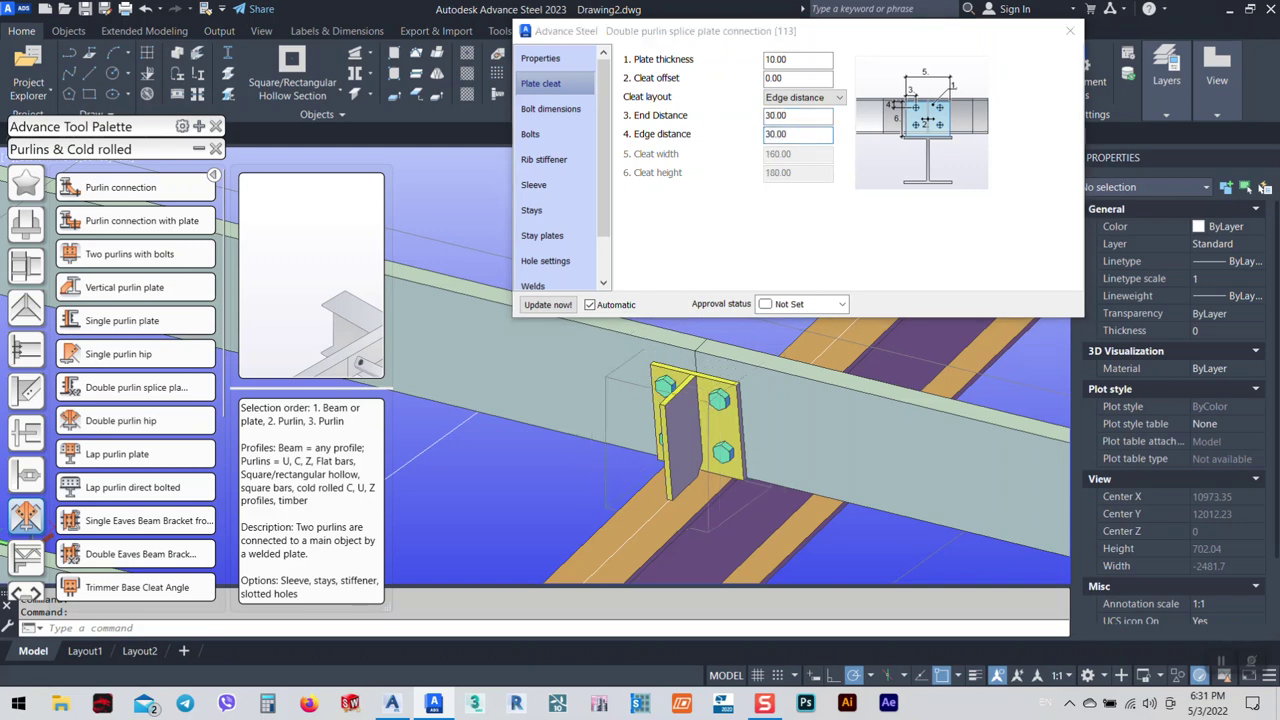
scroll(660, 395, "up", 4)
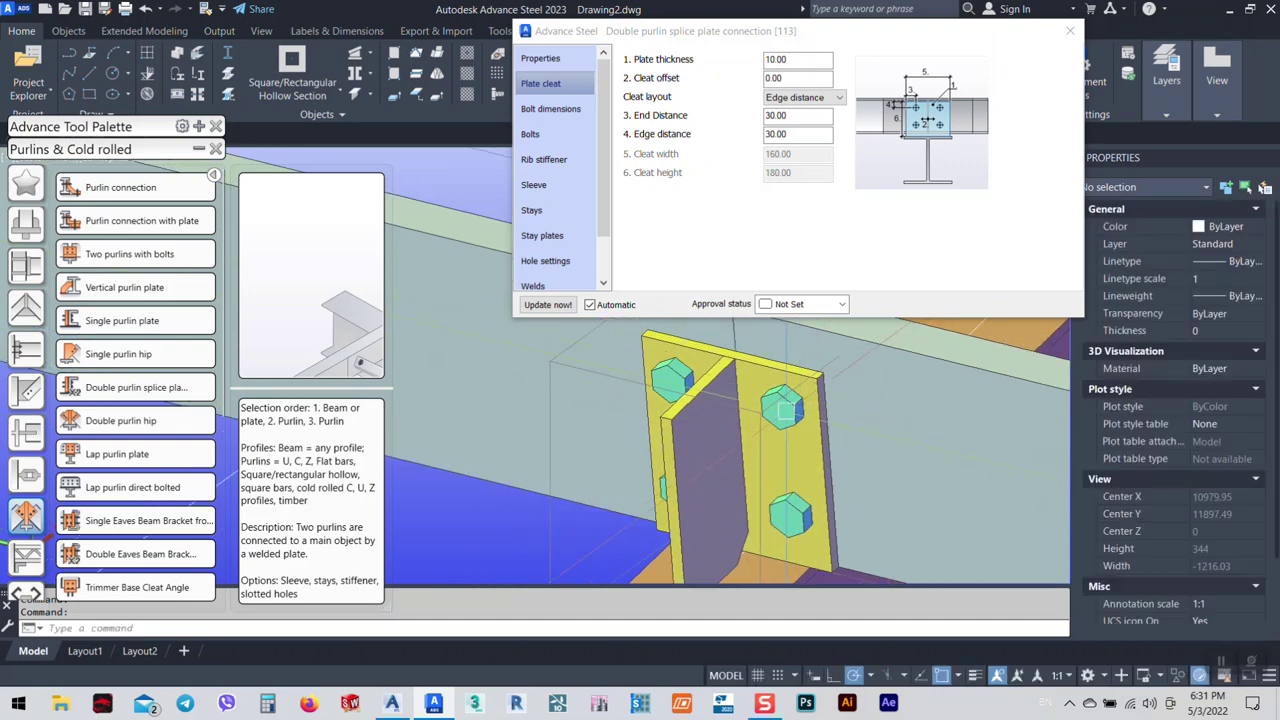
scroll(747, 467, "down", 2)
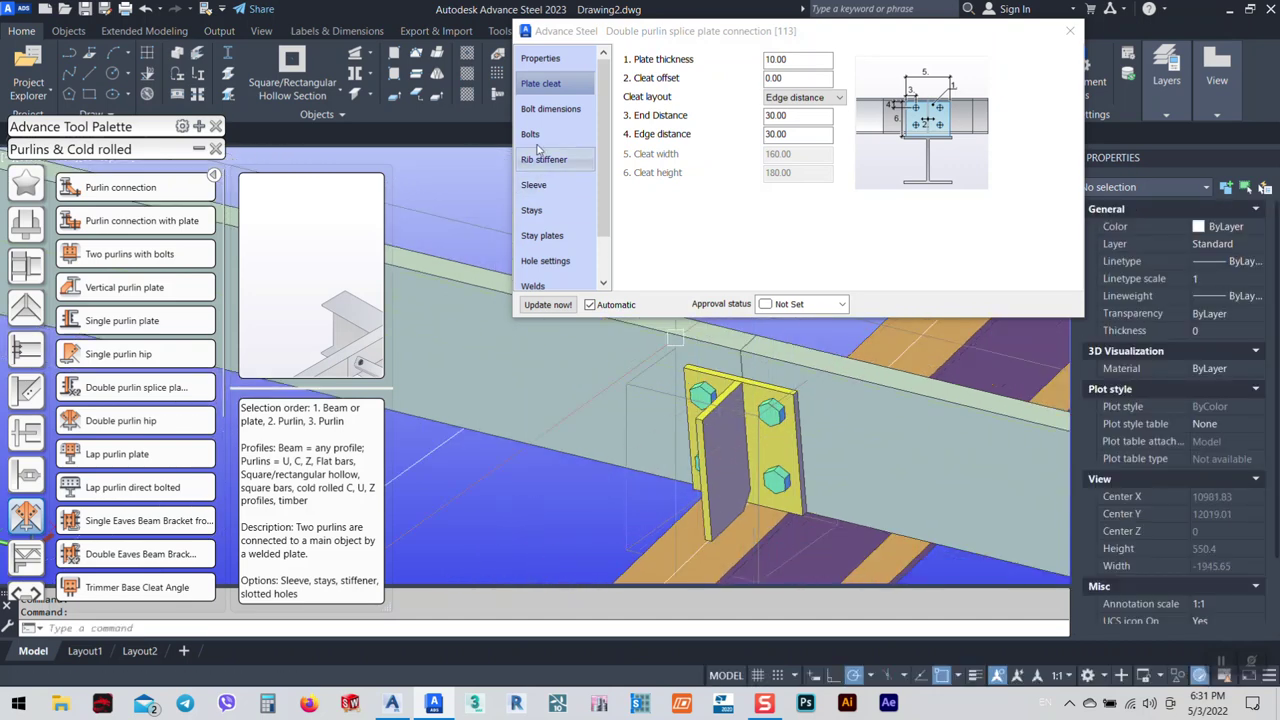
Try a horizontal bolt edge distance of 500, keeping the layout From purlin, and set the distance back to 50.
left_click(549, 110)
left_click(803, 76)
left_click(788, 90)
key("Tab")
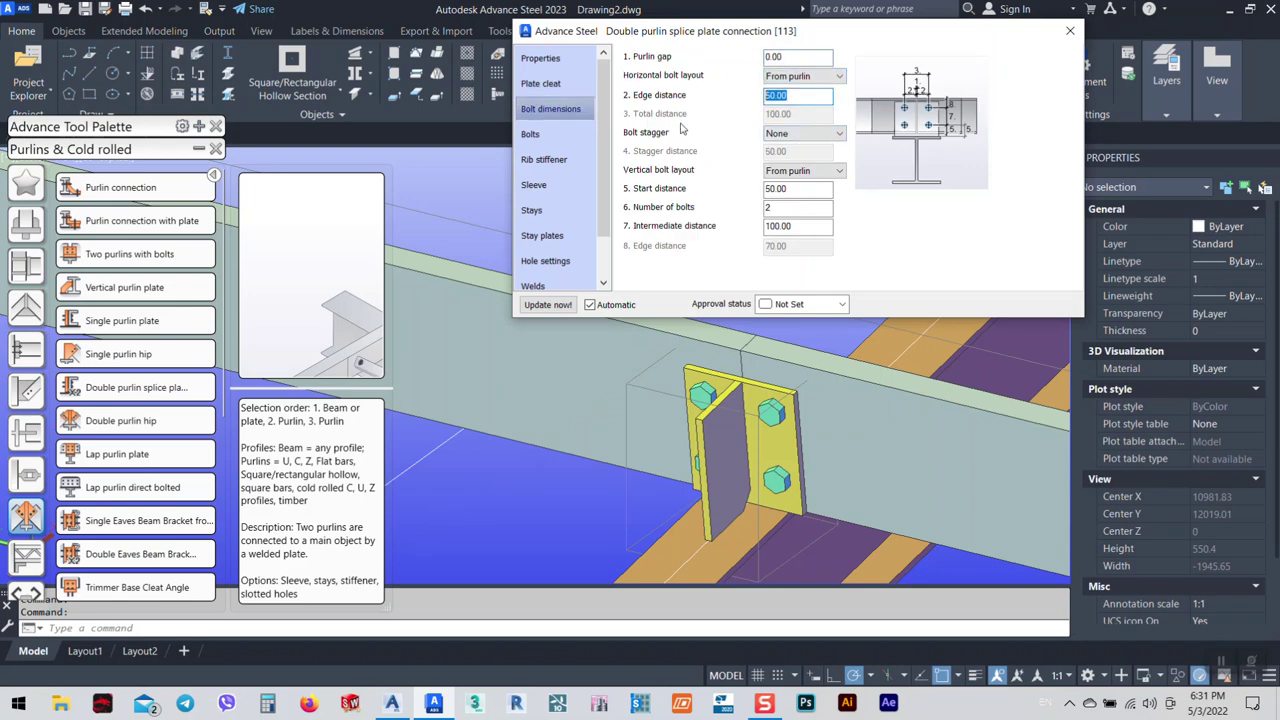
key("Return")
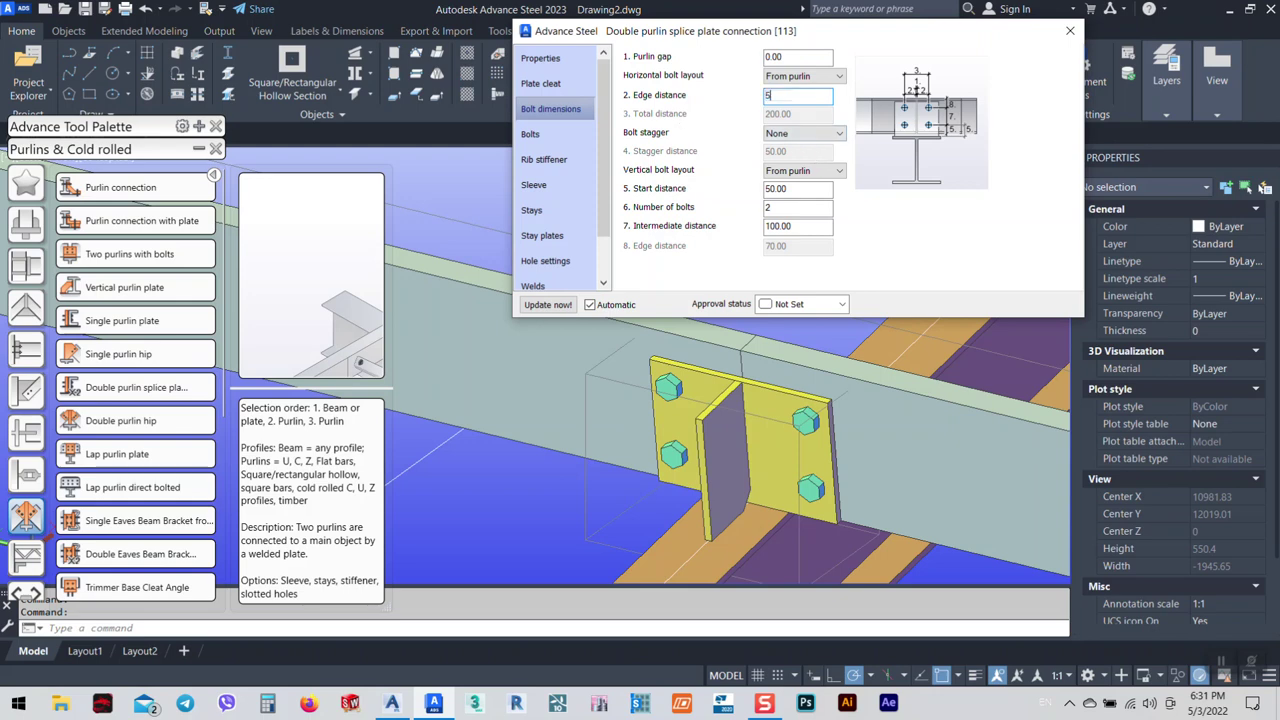
type("500")
key("Return")
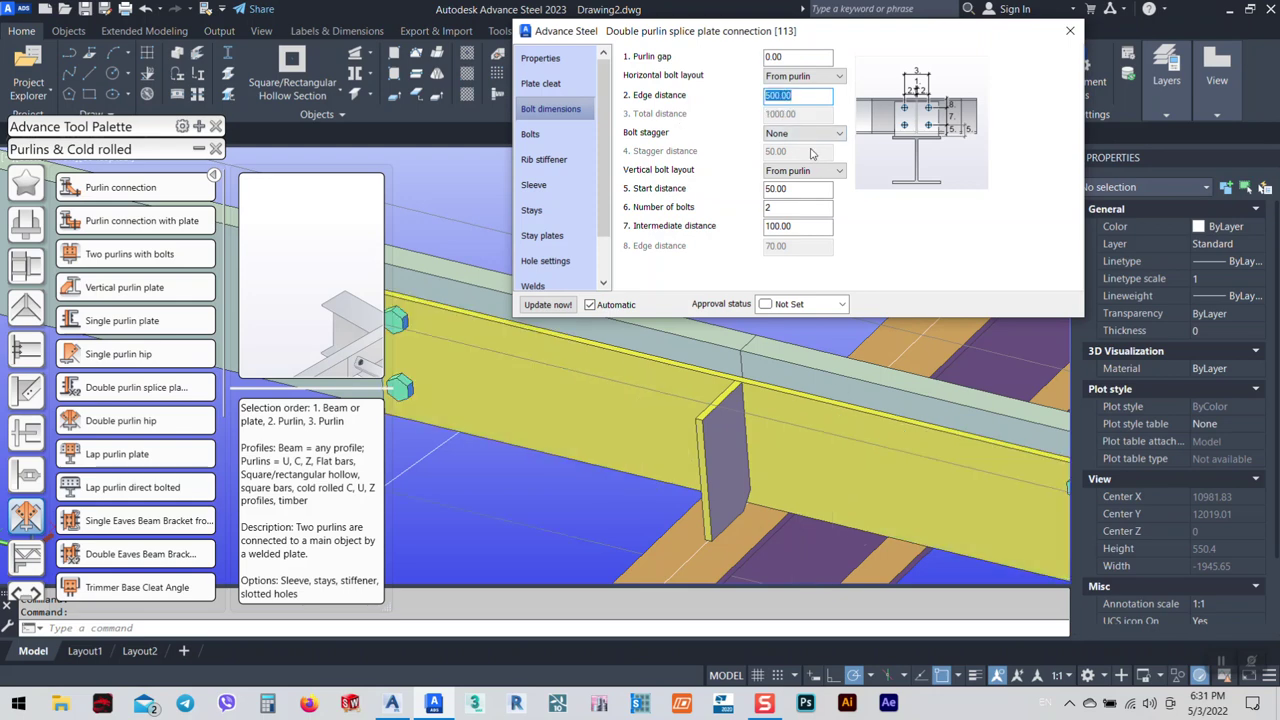
type("50")
key("Return")
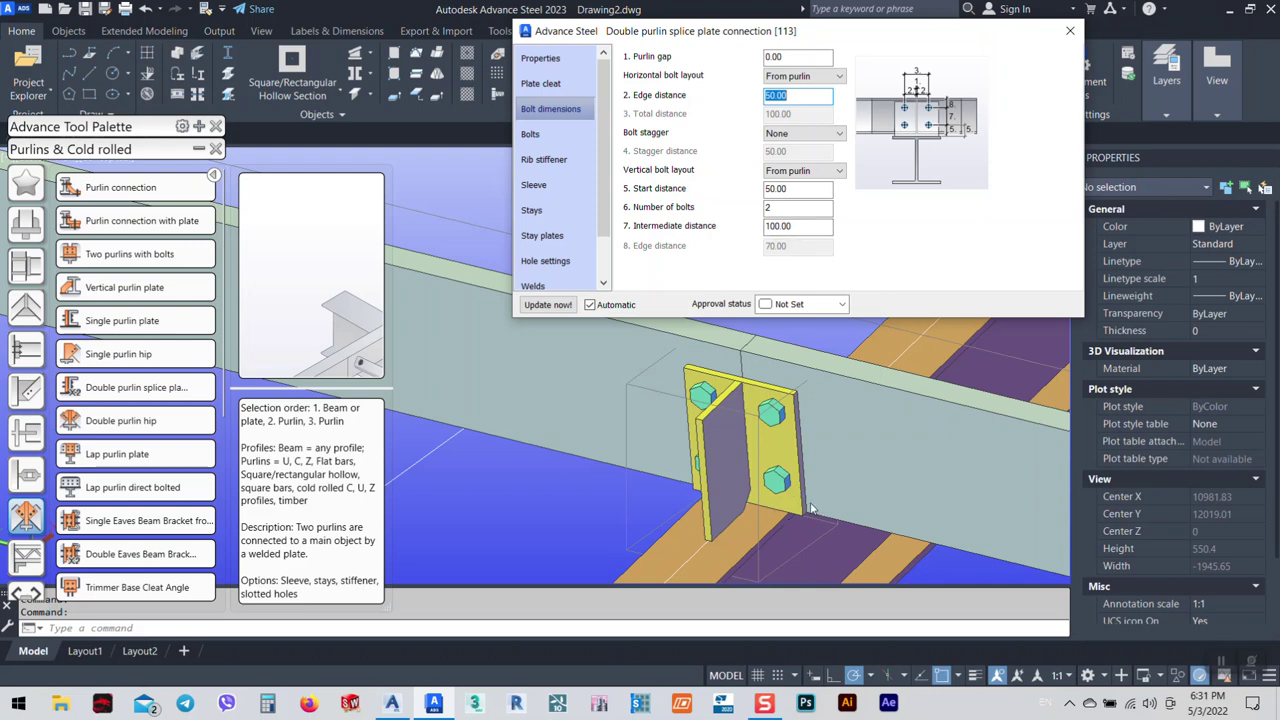
Check the section properties of the C220X3 purlin at the splice, including its beam height.
left_click(843, 469)
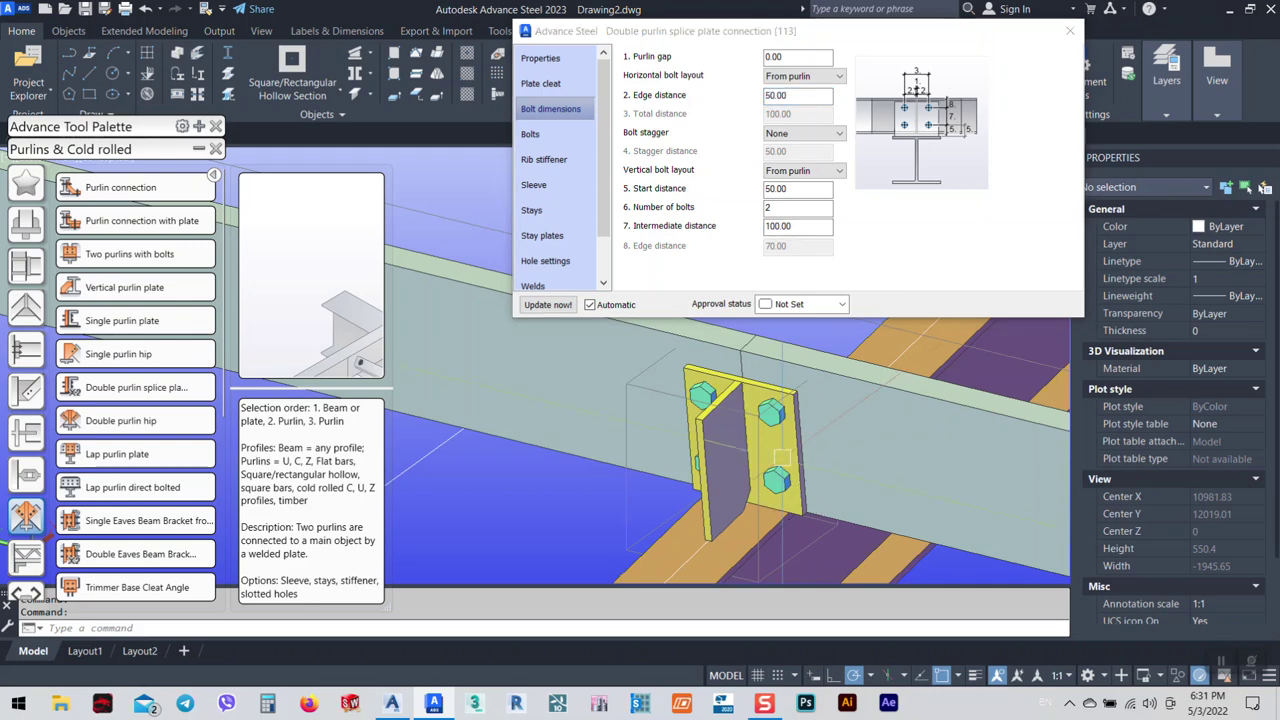
middle_click_drag(818, 479, 928, 539)
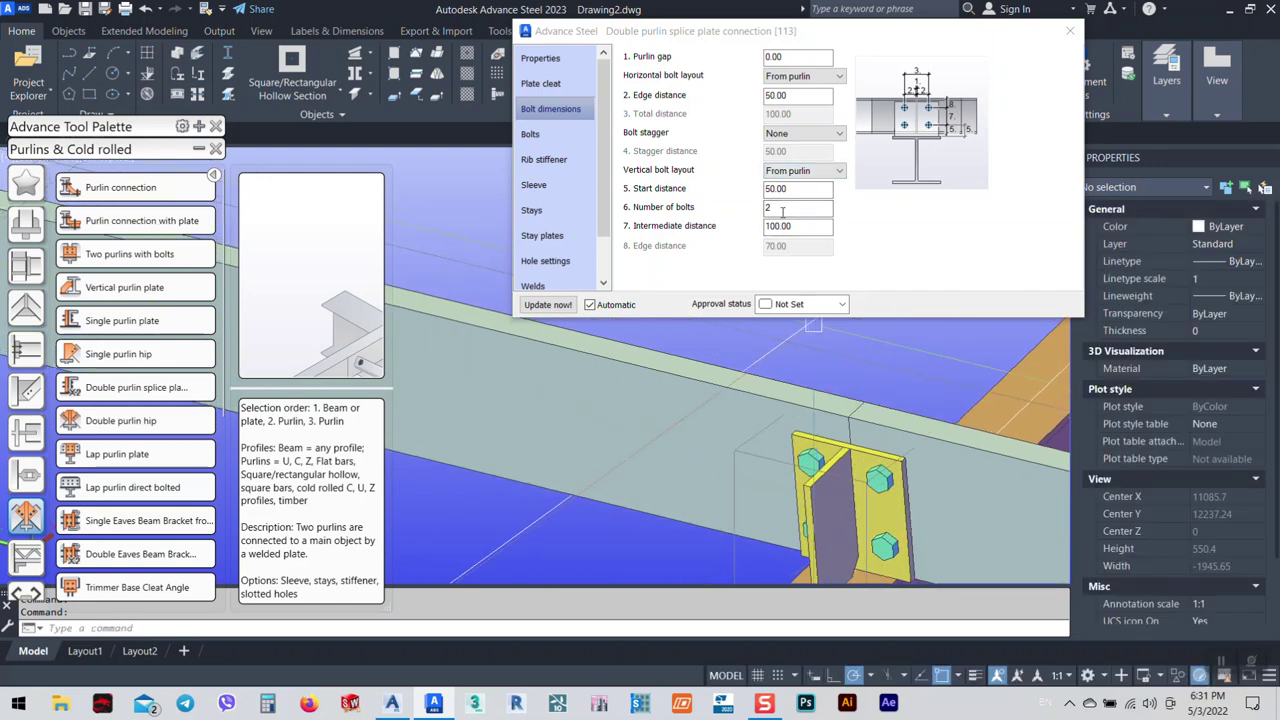
middle_click_drag(703, 407, 723, 427)
double_click(678, 348)
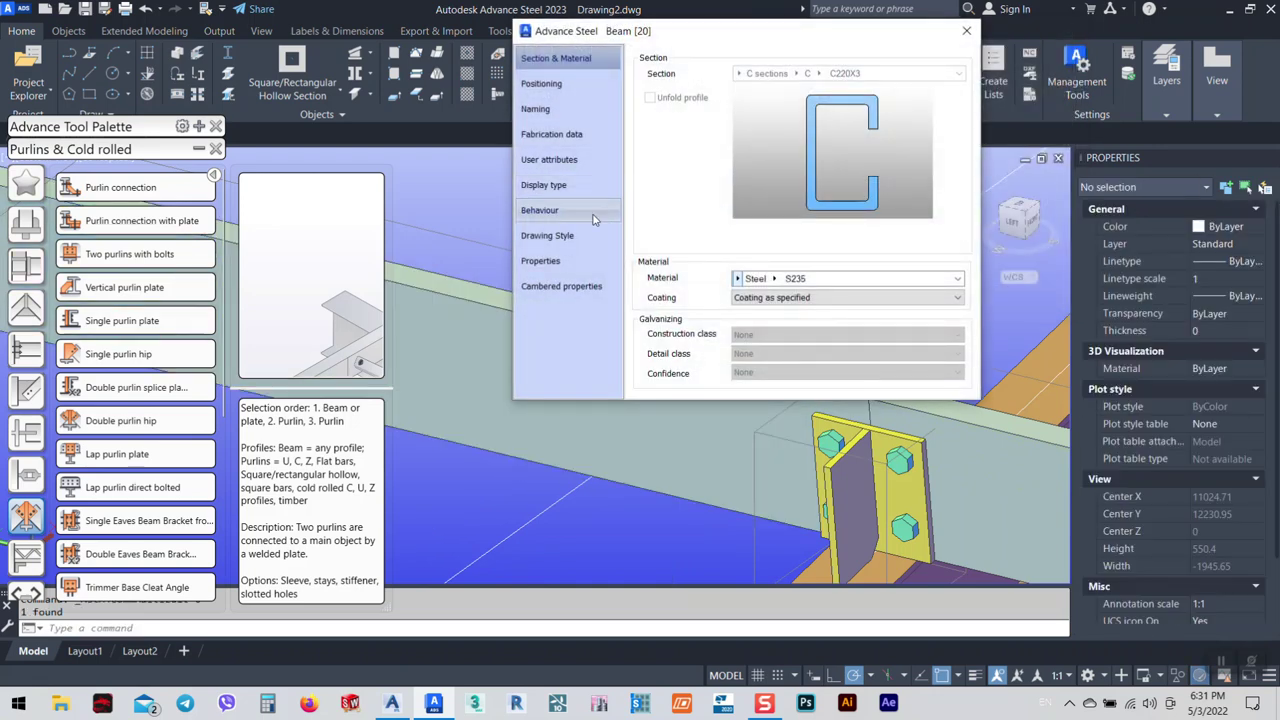
left_click(568, 261)
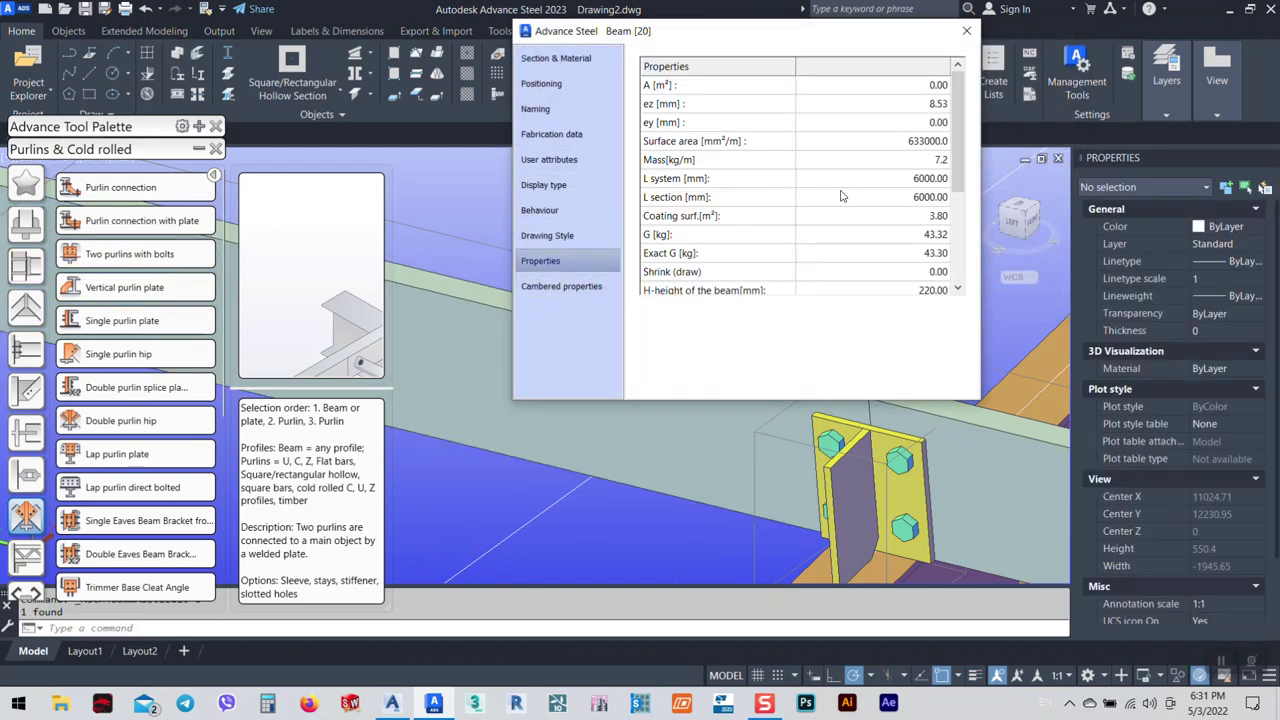
left_click(919, 294)
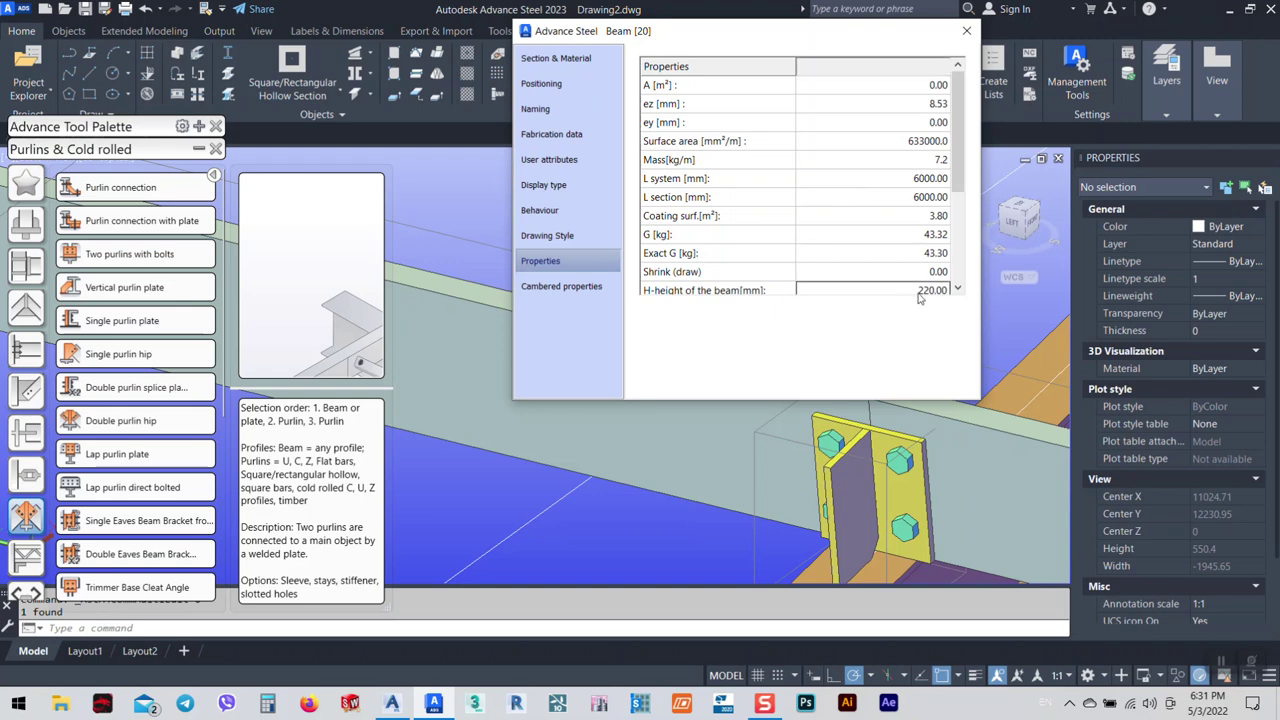
left_click(966, 31)
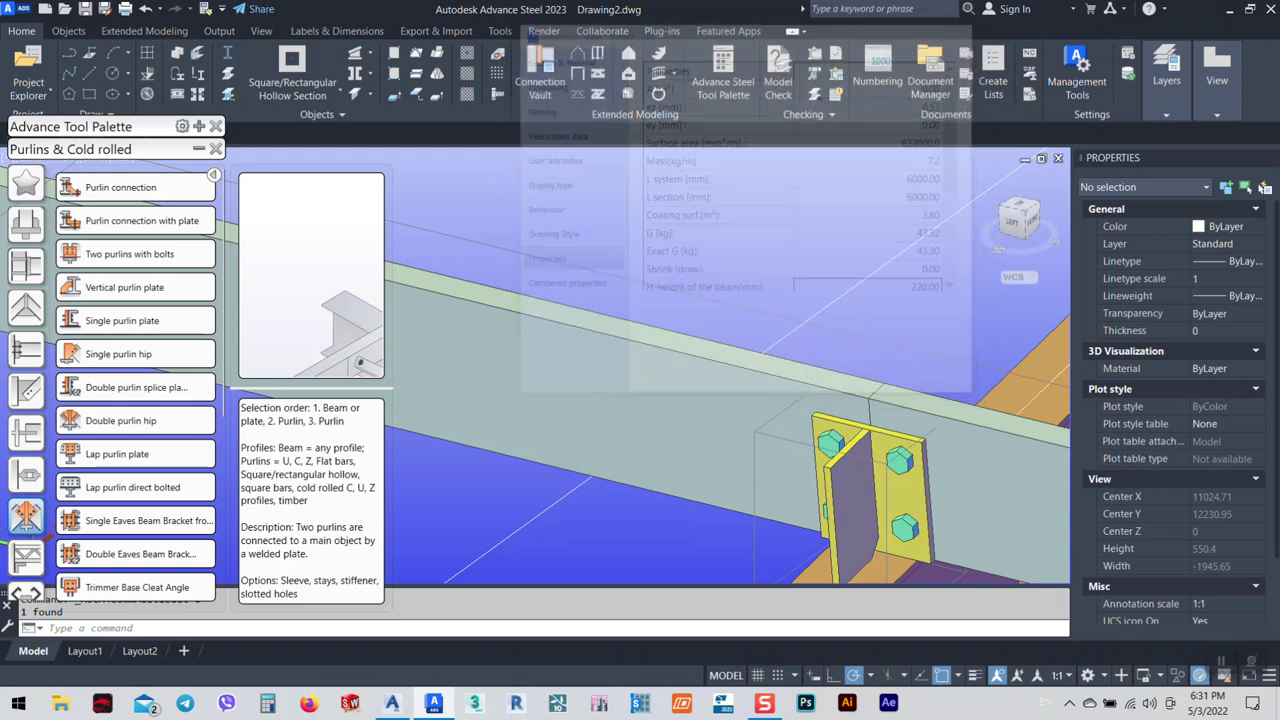
Reopen the splice plate connection's properties and set the start distance of the vertical bolt layout to 60.
scroll(803, 330, "up", 5)
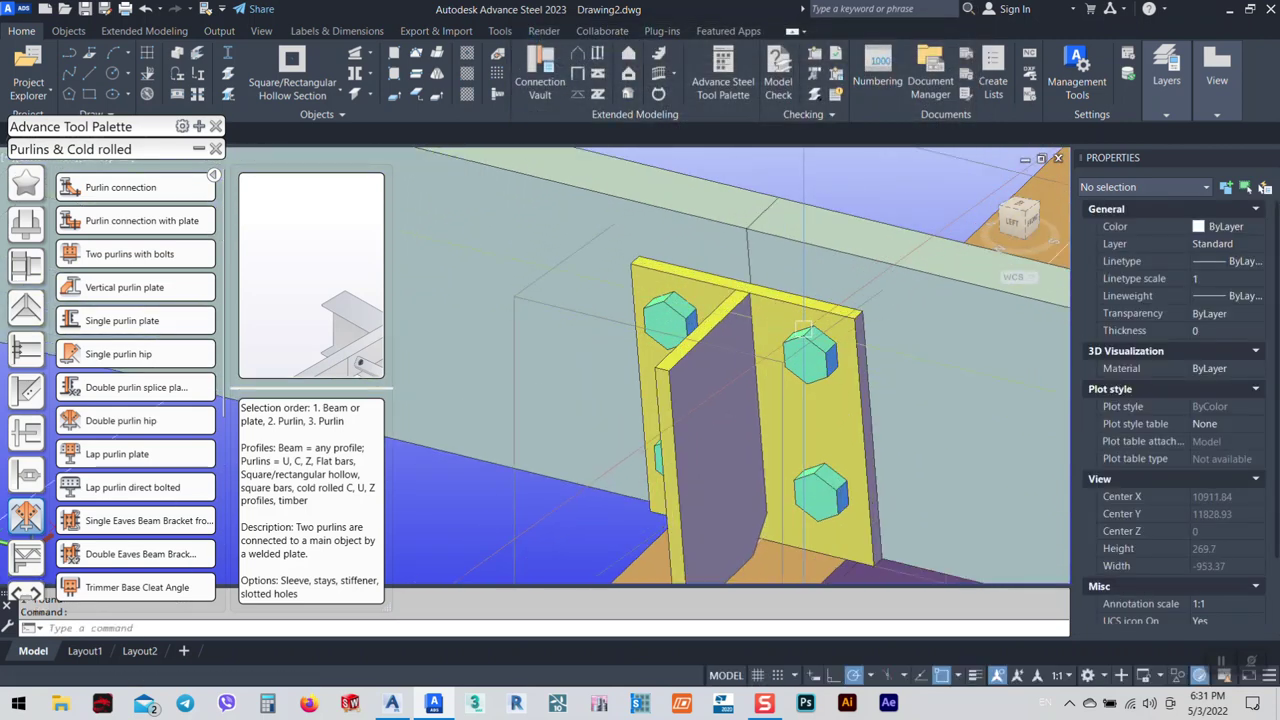
left_click(803, 330)
scroll(645, 410, "down", 3)
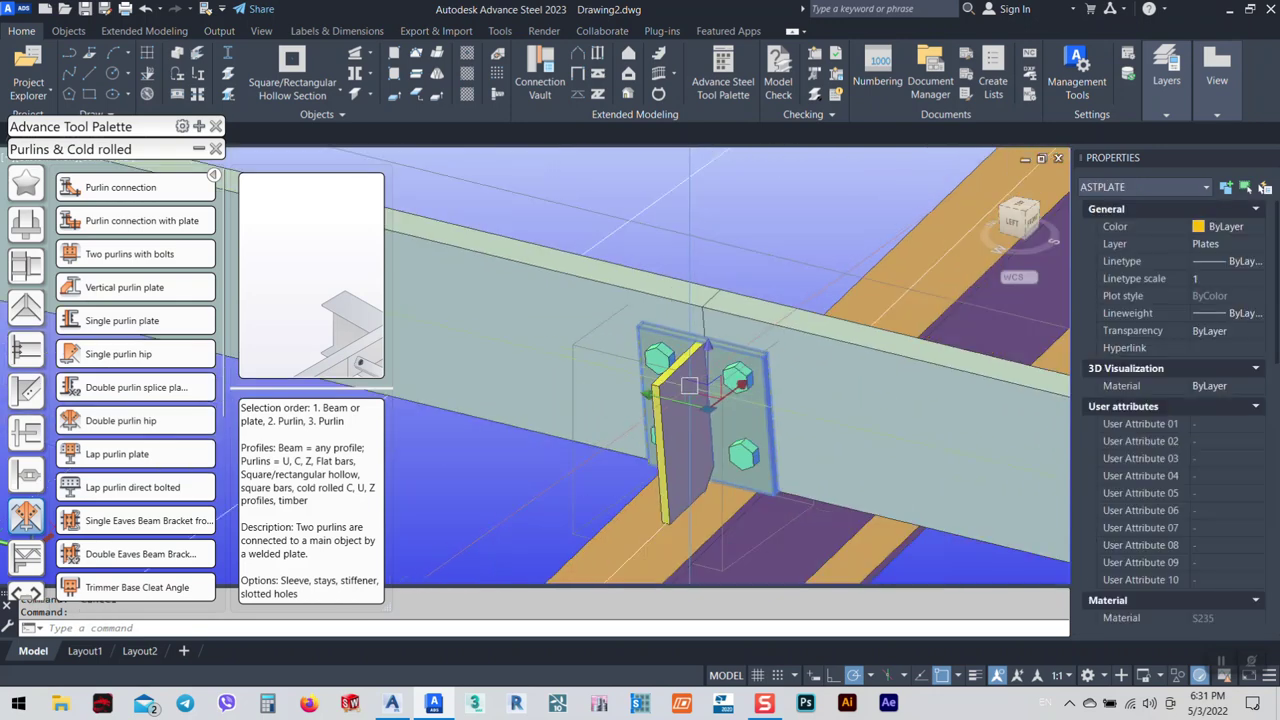
right_click(864, 280)
left_click(882, 424)
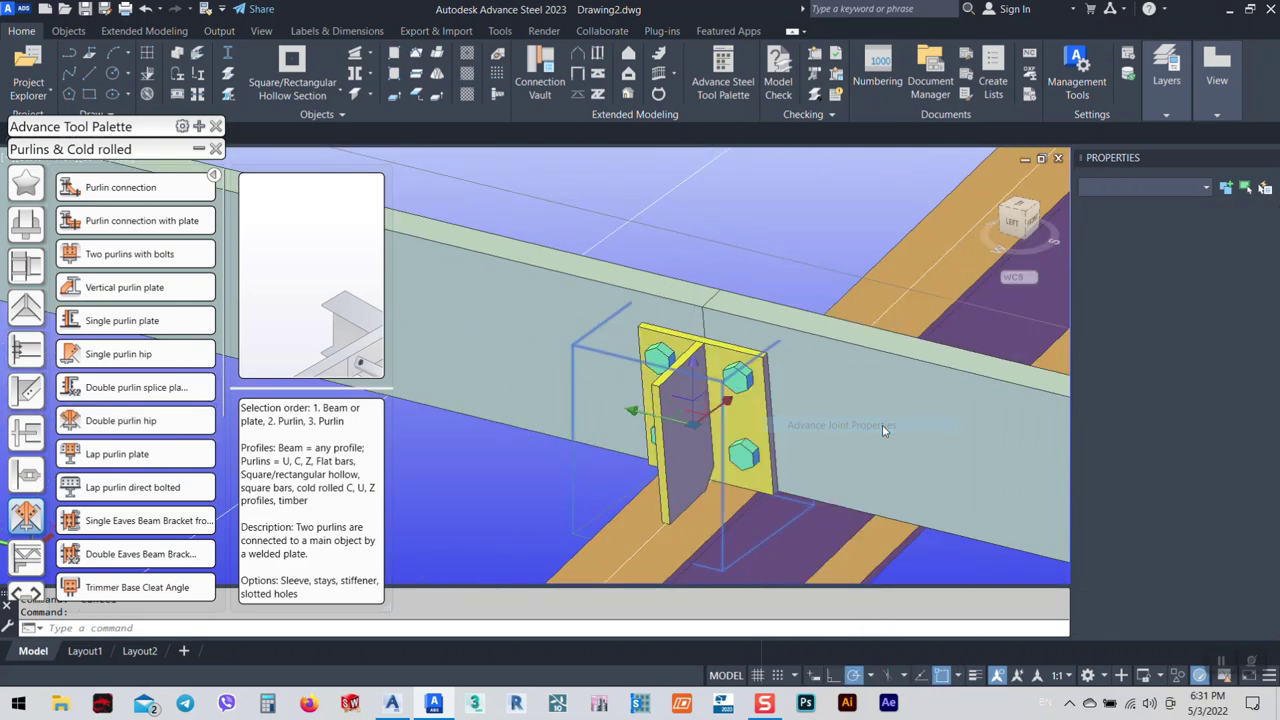
left_click_drag(720, 28, 307, 44)
left_click(160, 127)
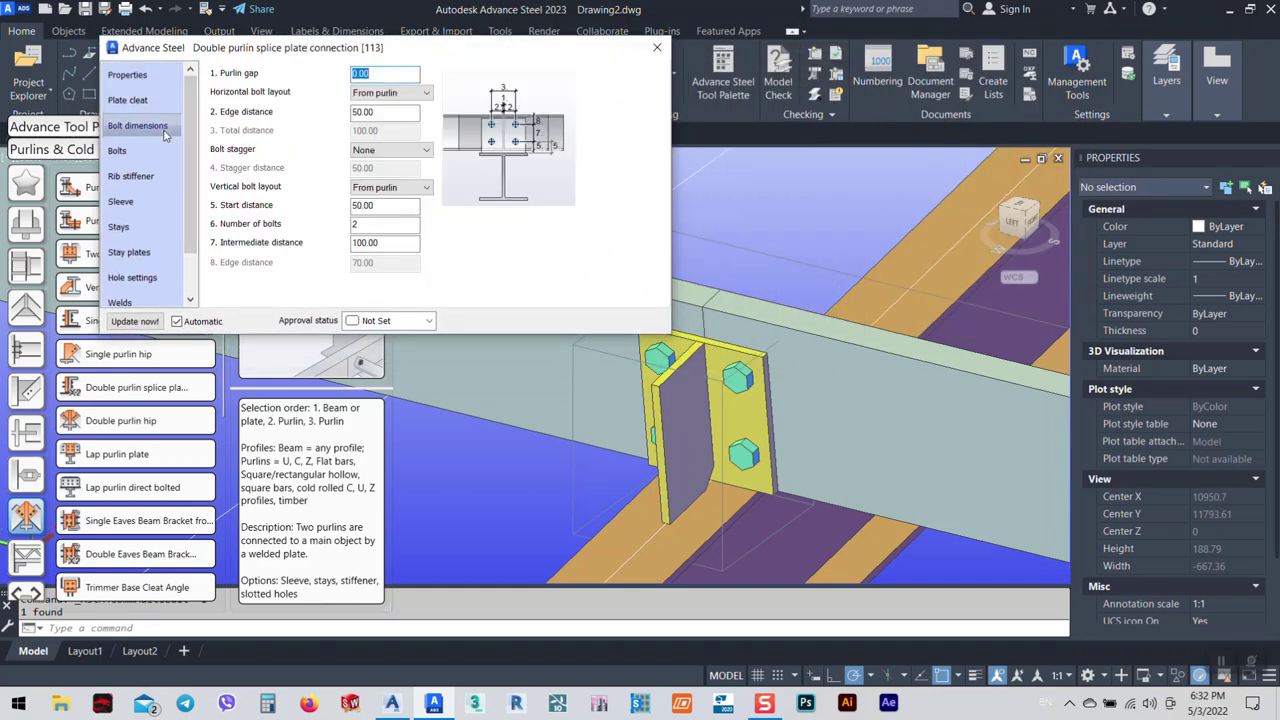
left_click_drag(382, 255, 295, 279)
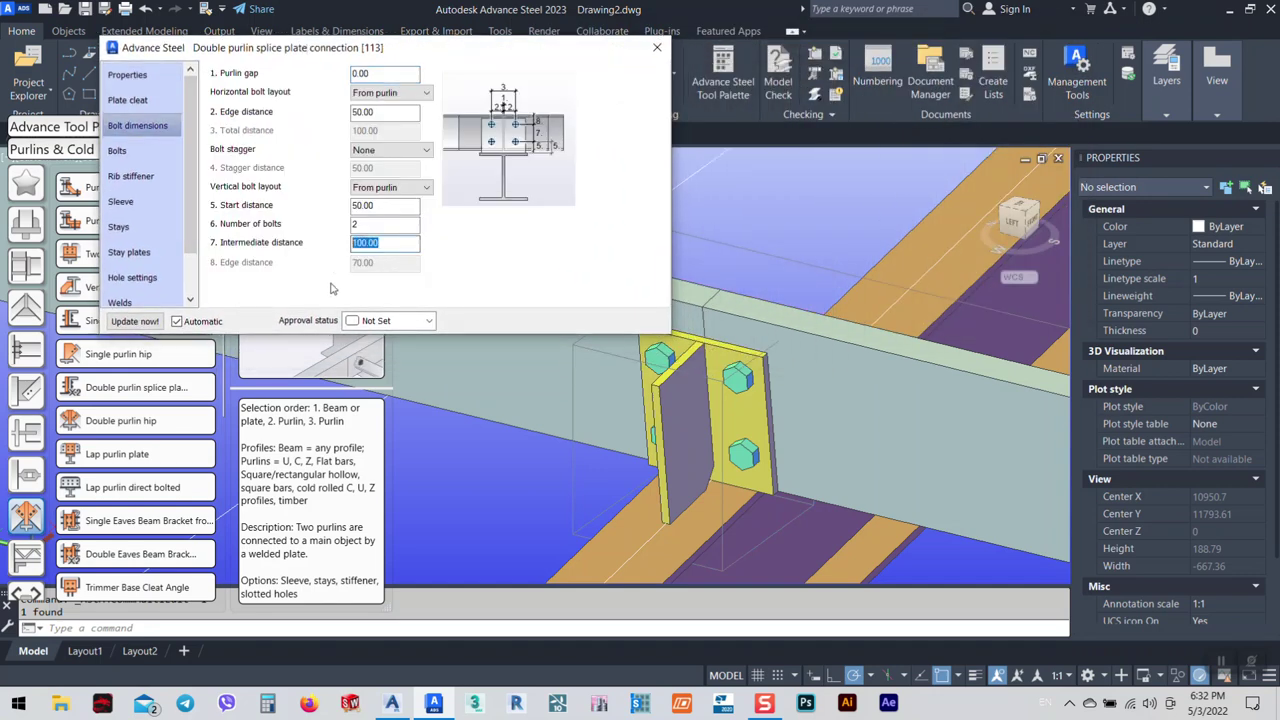
key("shift+Tab")
key("shift+Tab")
type("60")
key("Tab")
Try an edge distance of 50 for the splice connection's plate cleat.
middle_click(445, 425)
middle_click(445, 425)
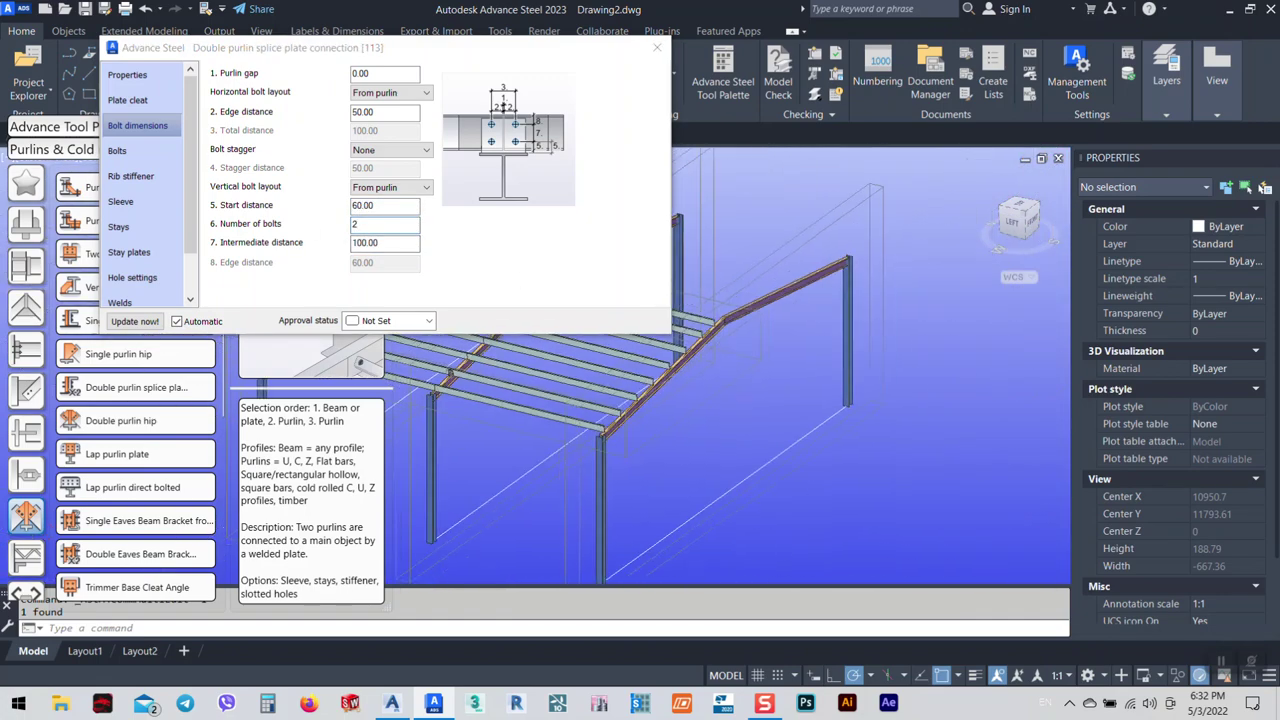
scroll(930, 418, "up", 10)
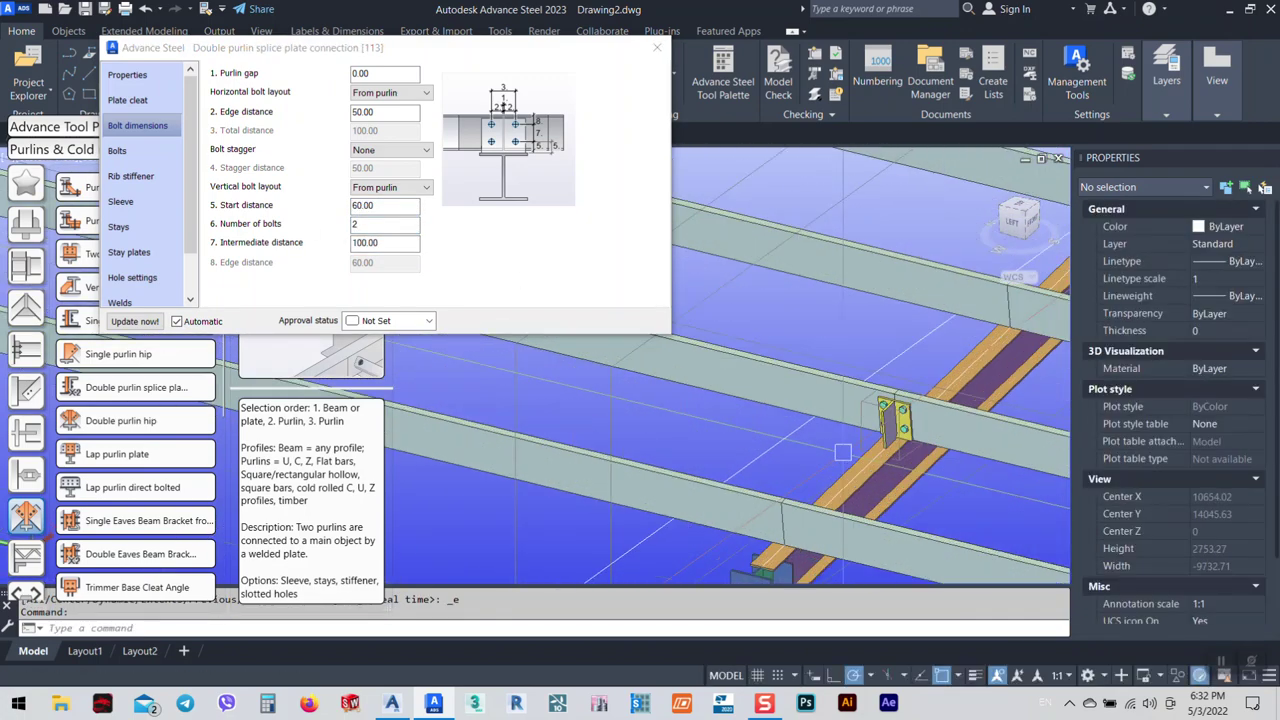
middle_click_drag(962, 355, 932, 411)
left_click(943, 423)
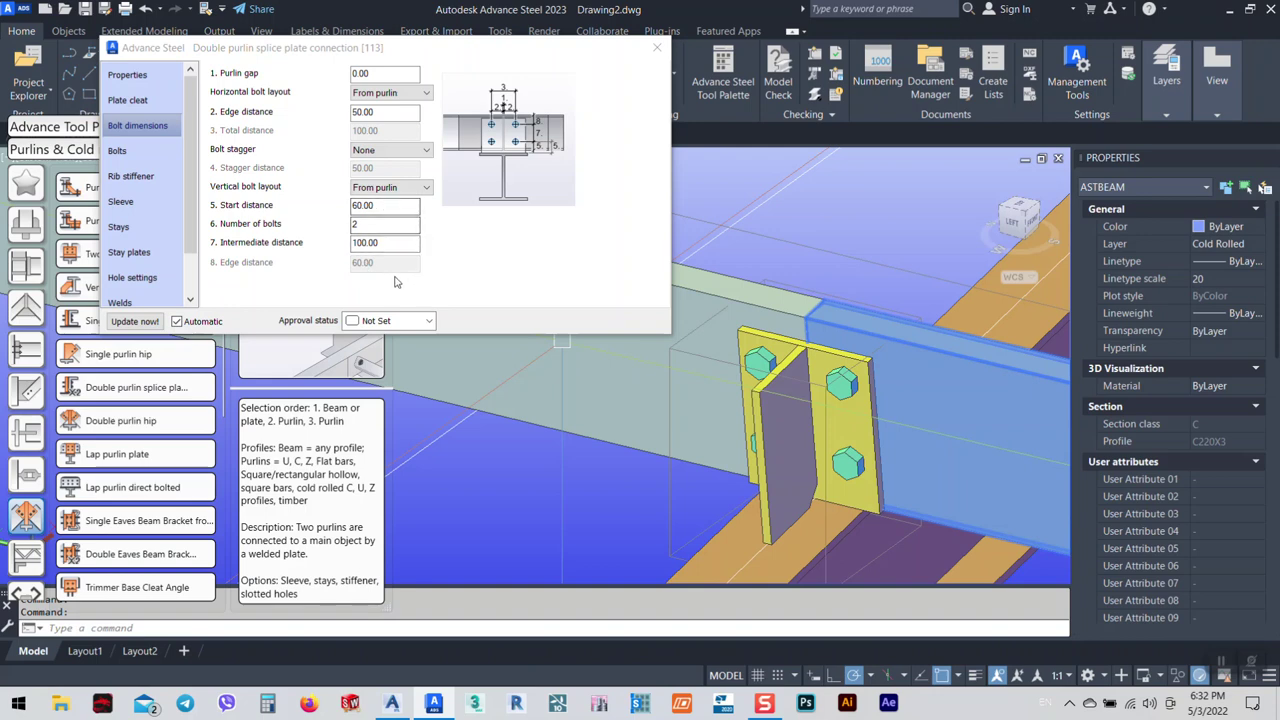
left_click(128, 100)
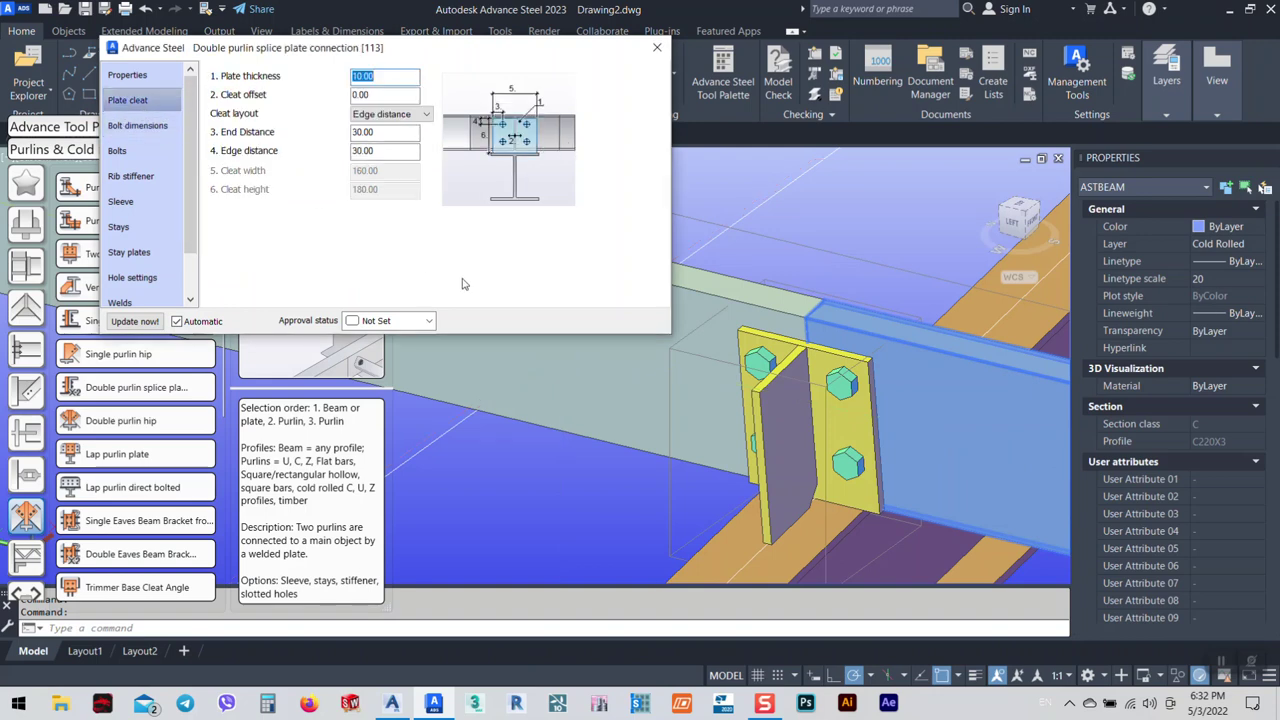
left_click(399, 131)
key("Tab")
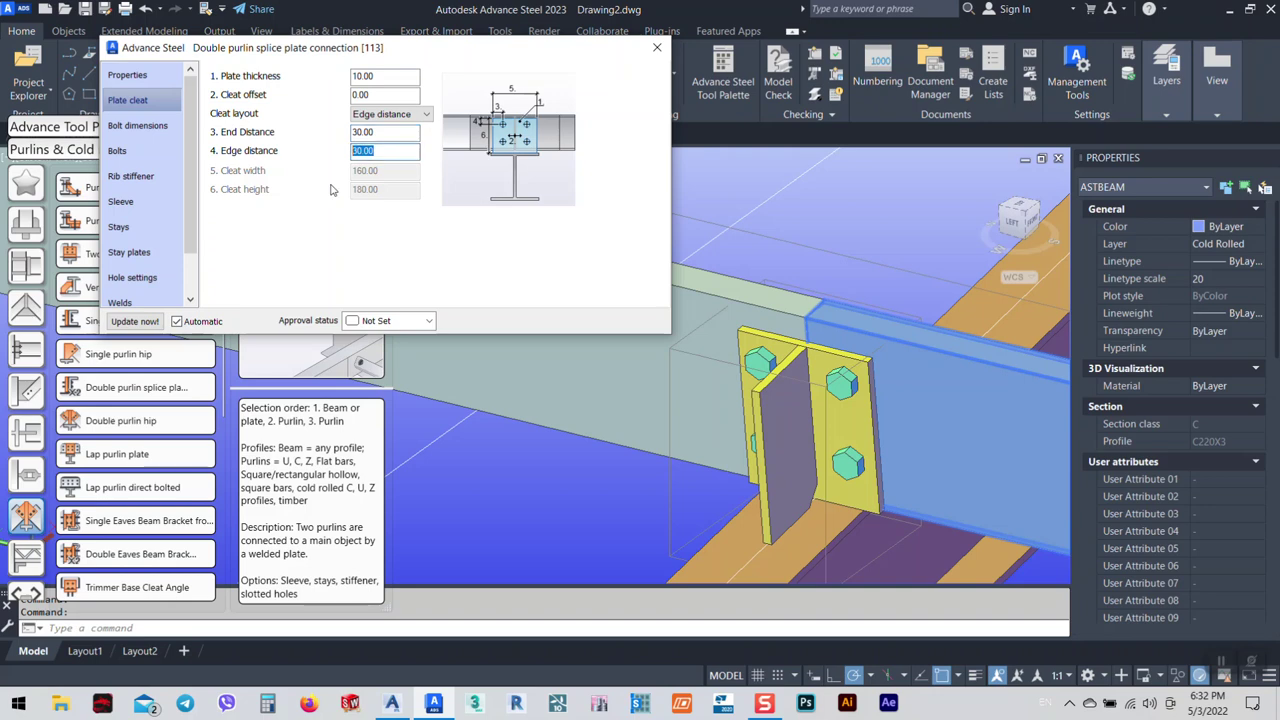
type("50")
key("Tab")
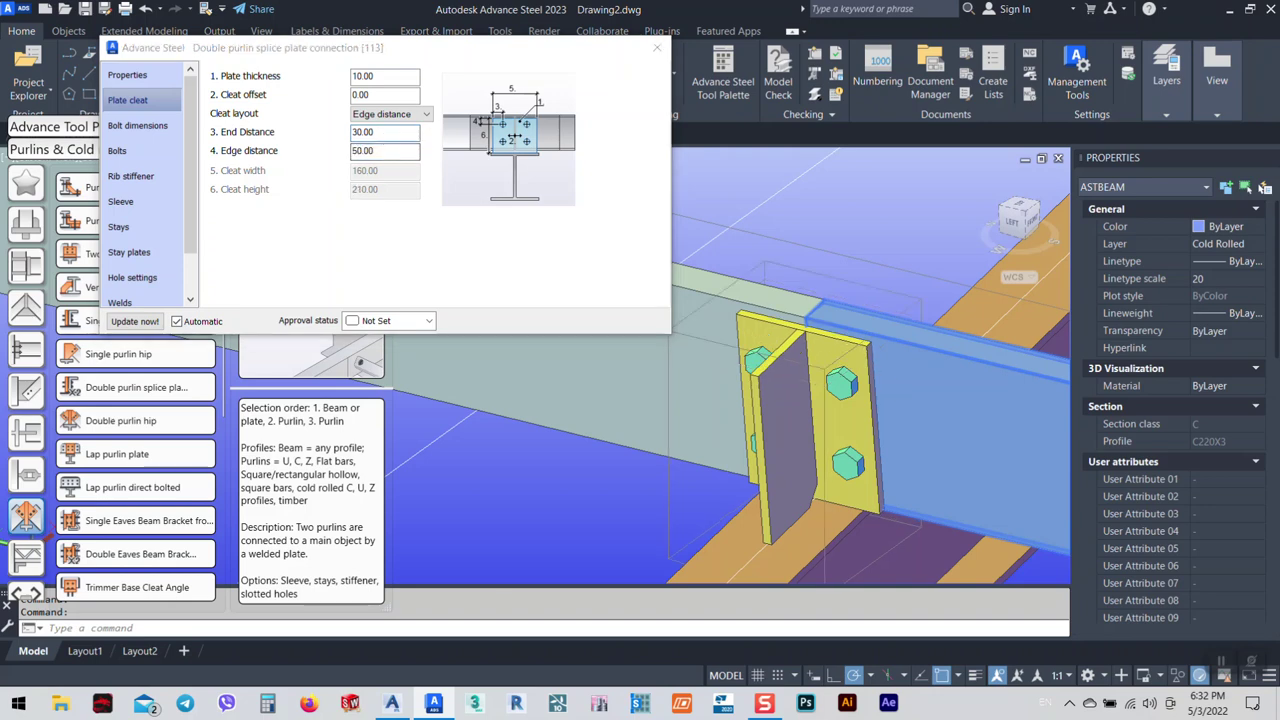
Set the plate cleat's edge distance to 60.
left_click(382, 133)
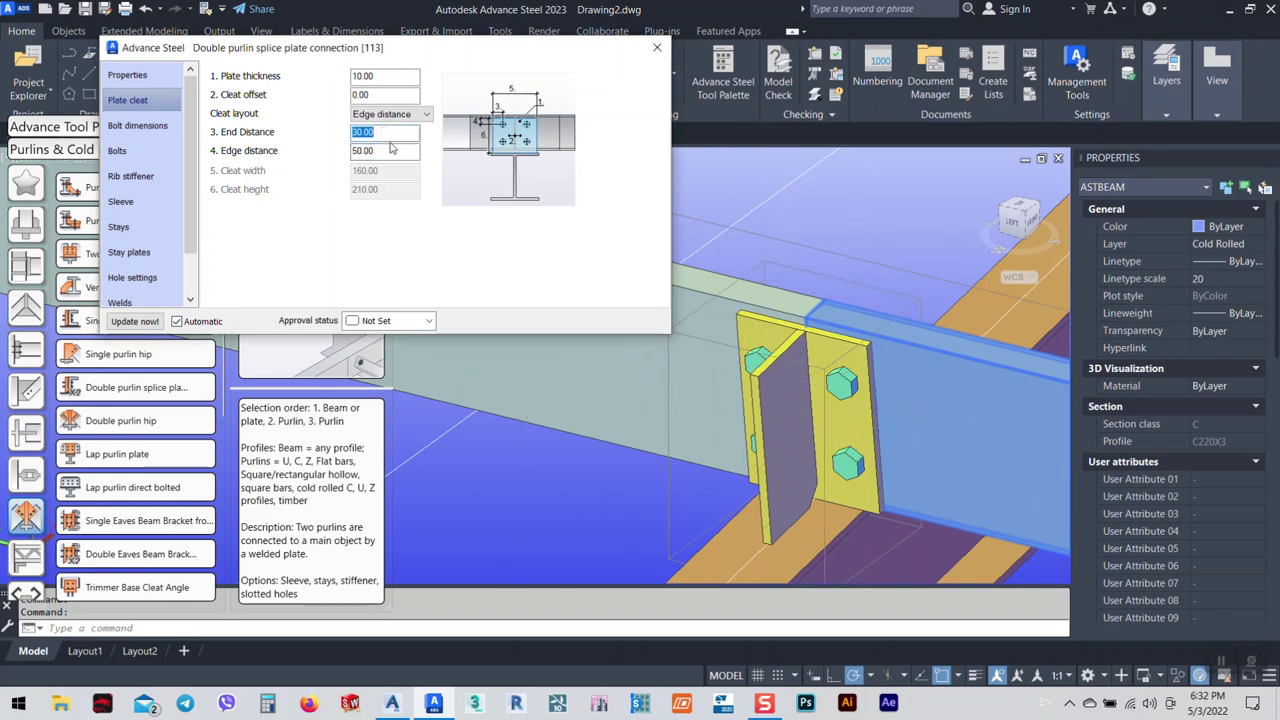
left_click(390, 150)
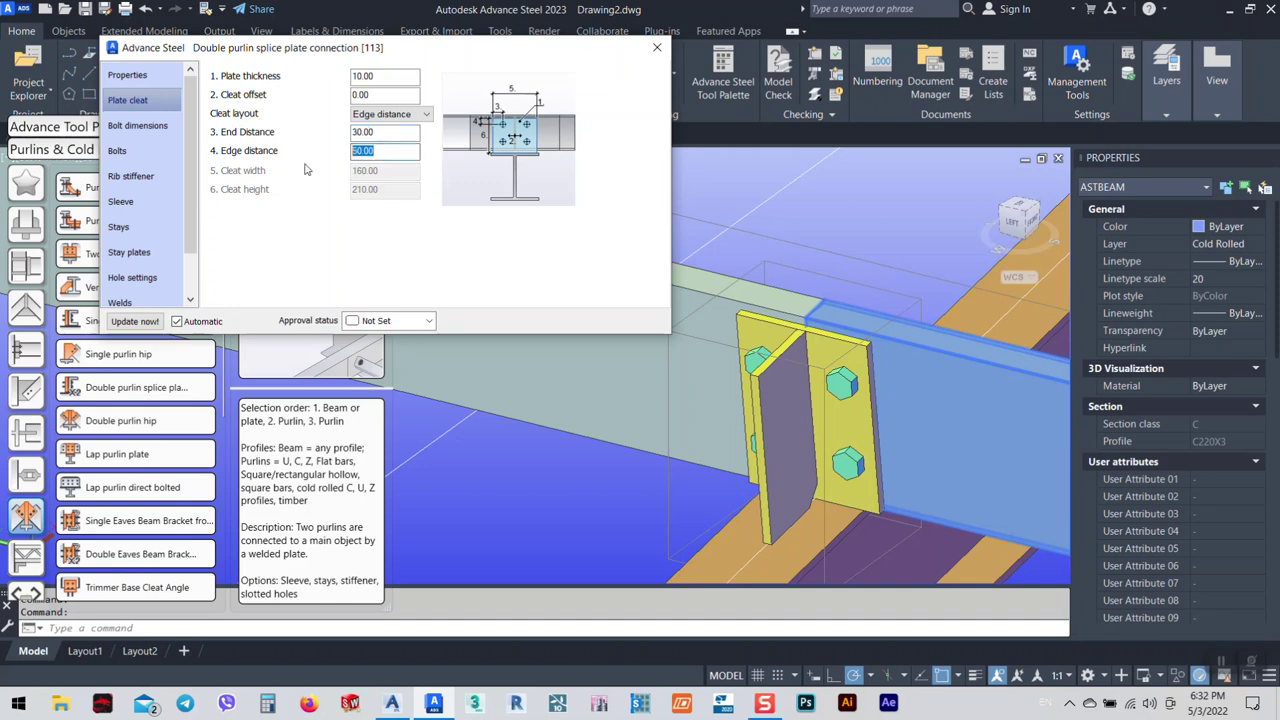
left_click(390, 136)
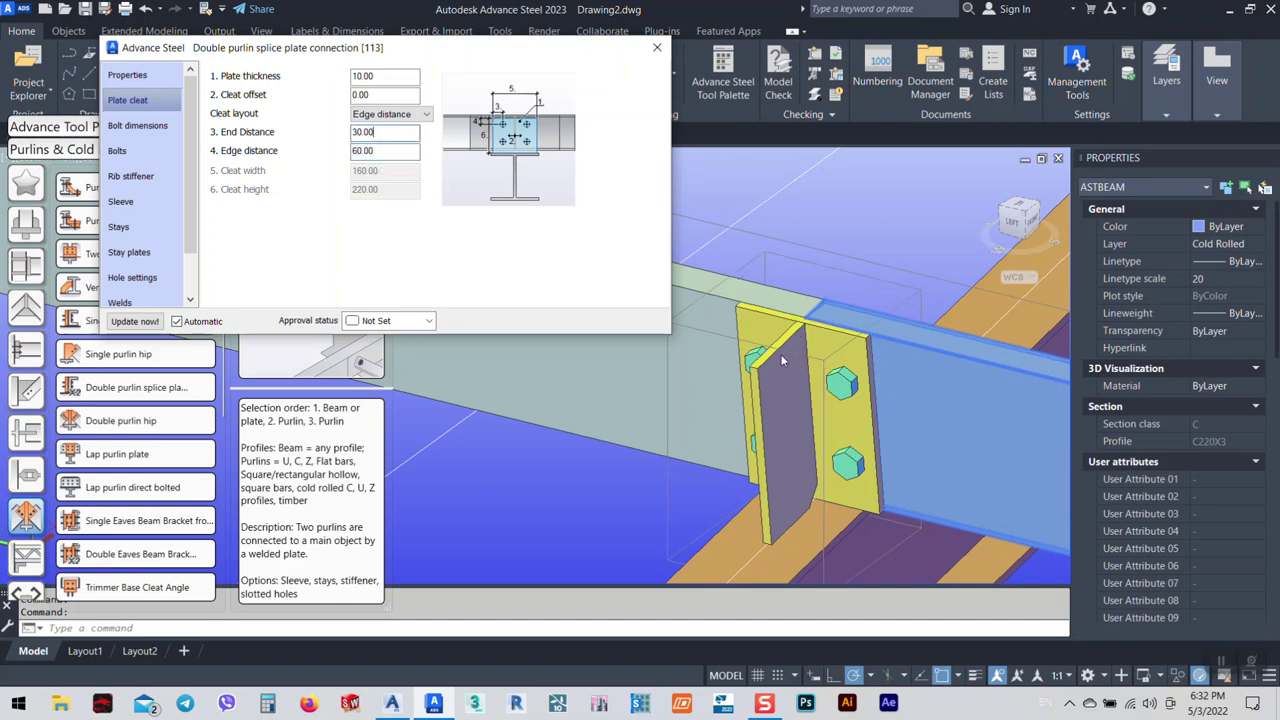
Examine the resized cleat plate and its bolts against the purlins and rafter, close up and from a different angle.
scroll(845, 378, "up", 2)
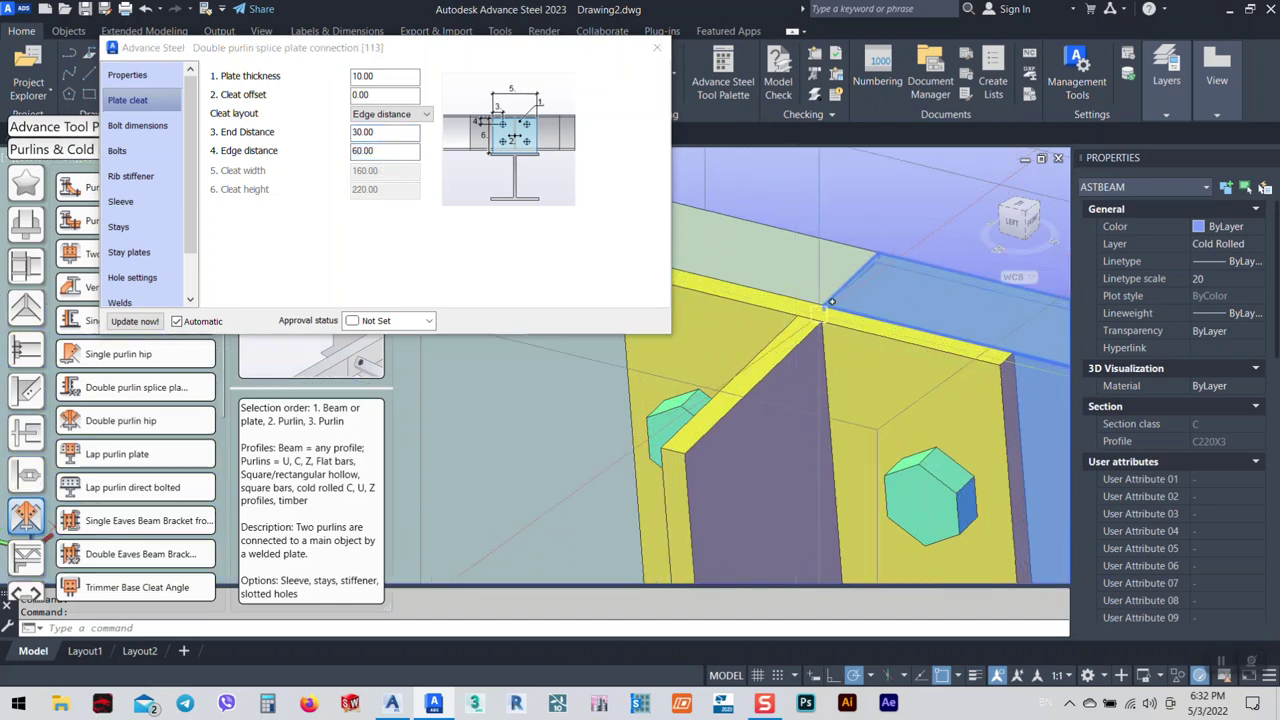
scroll(845, 378, "down", 3)
scroll(779, 401, "up", 1)
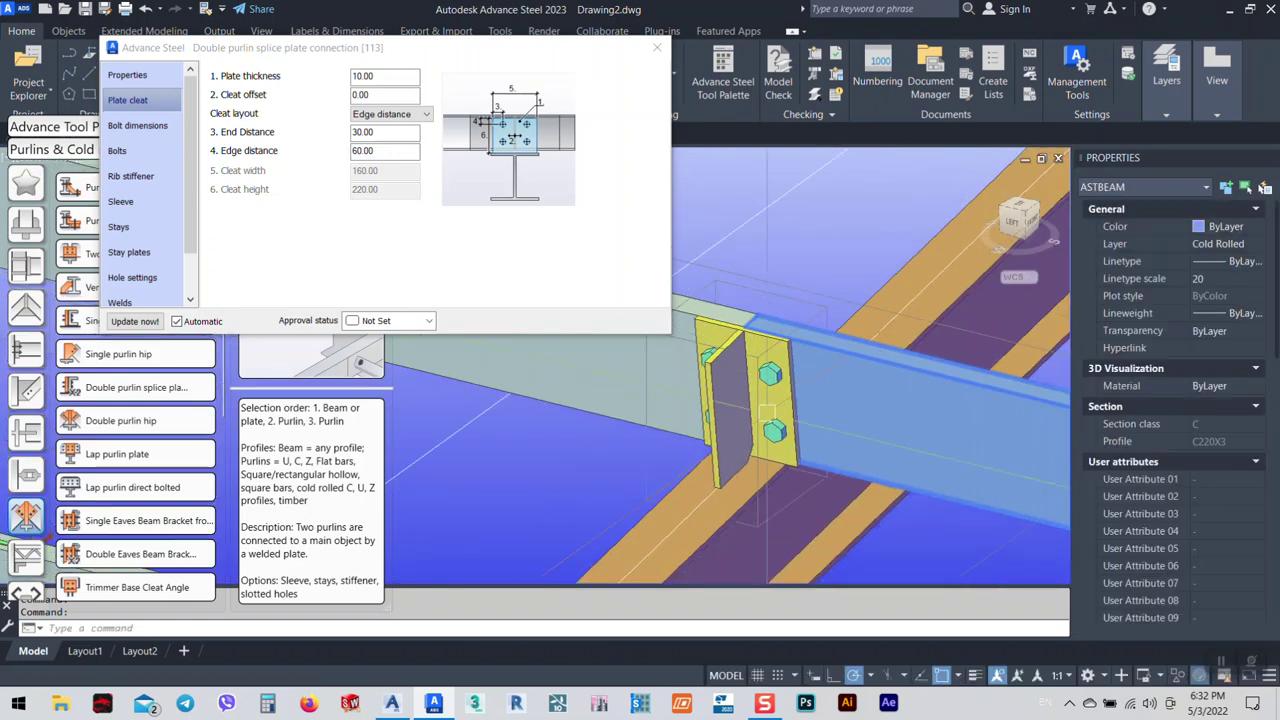
scroll(779, 401, "up", 3)
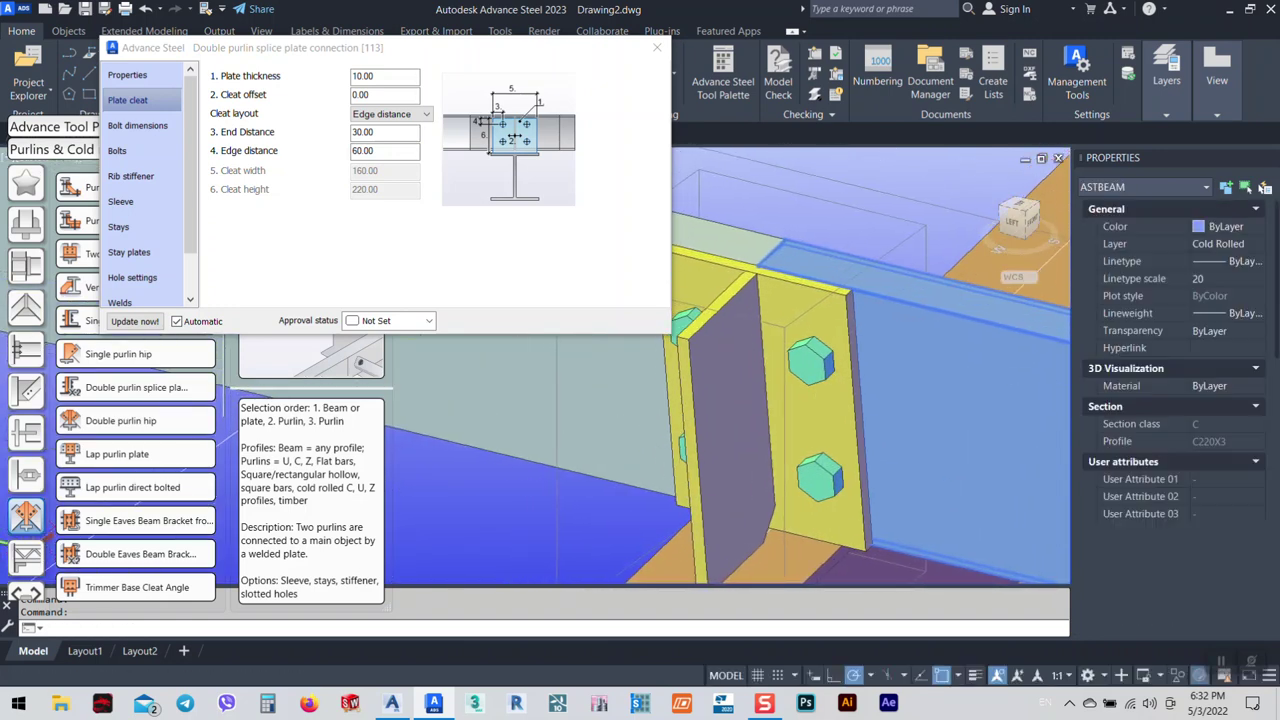
mouse_move(846, 366)
middle_mouse_down("shift")
mouse_move(951, 391)
mouse_move(806, 354)
mouse_move(840, 365)
middle_mouse_up("shift")
scroll(806, 354, "down", 5)
scroll(940, 332, "up", 10)
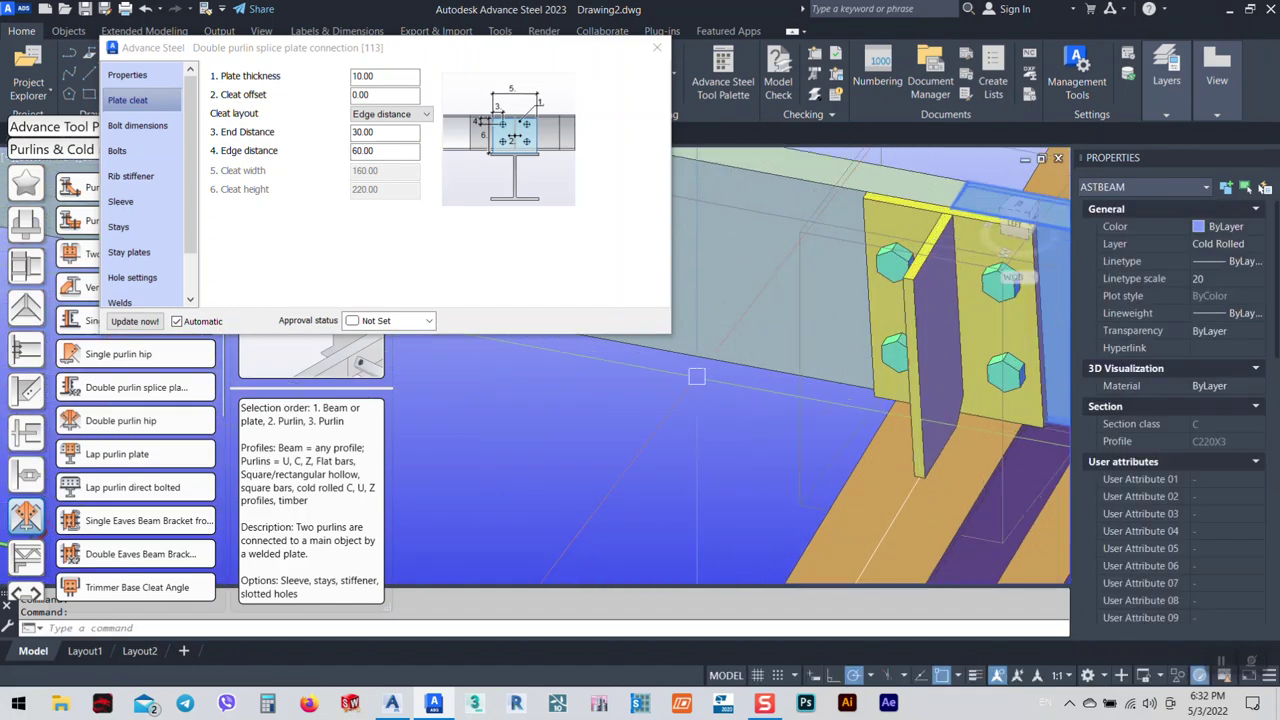
middle_click_drag(940, 332, 758, 454)
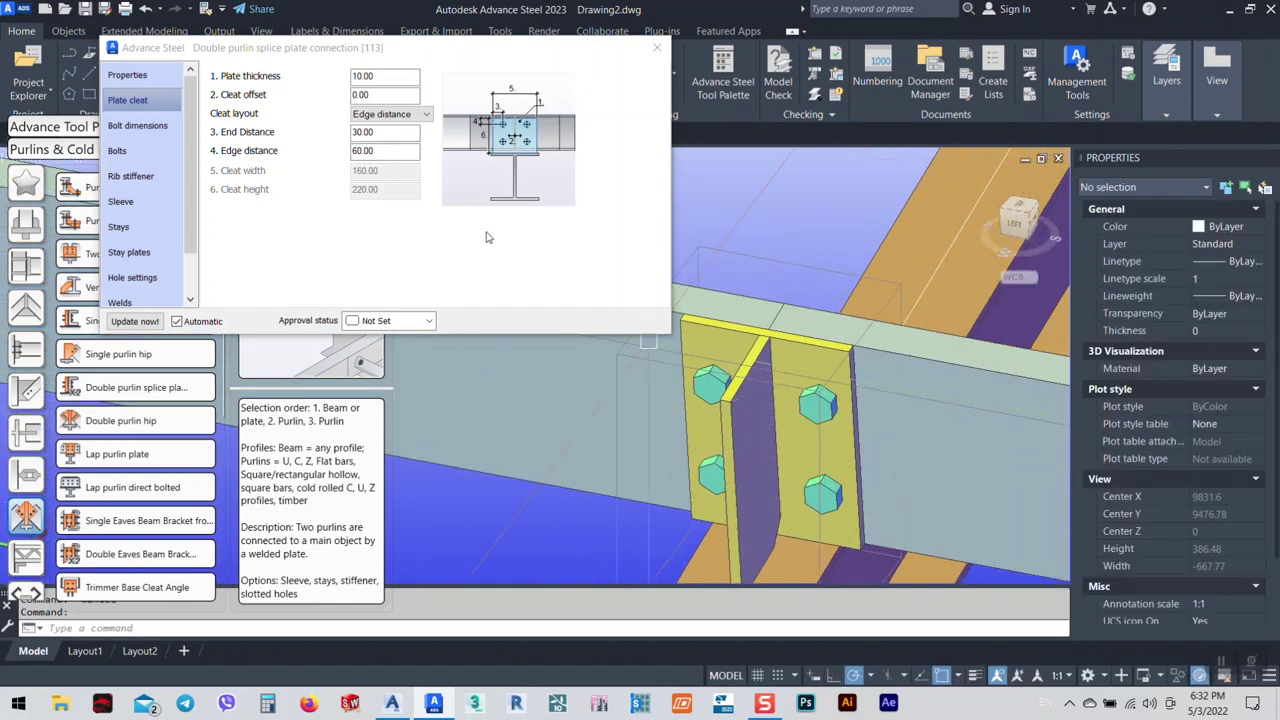
left_click(305, 154)
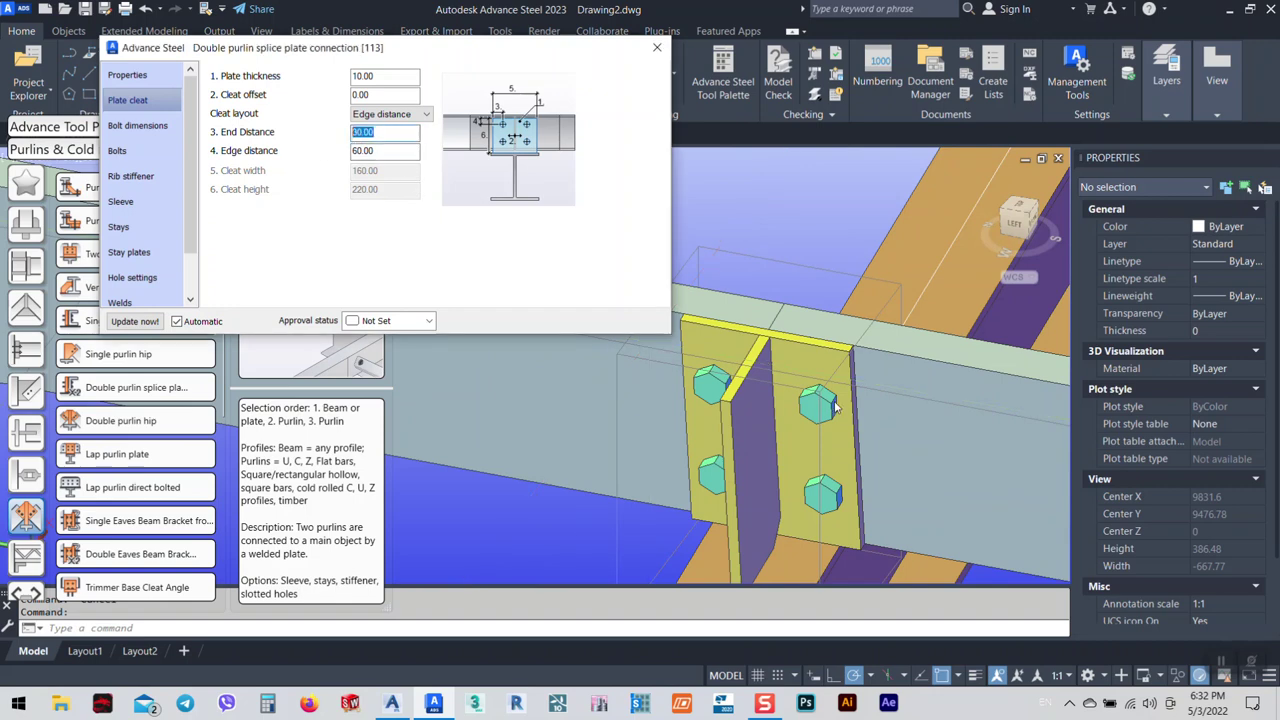
scroll(780, 390, "down", 2)
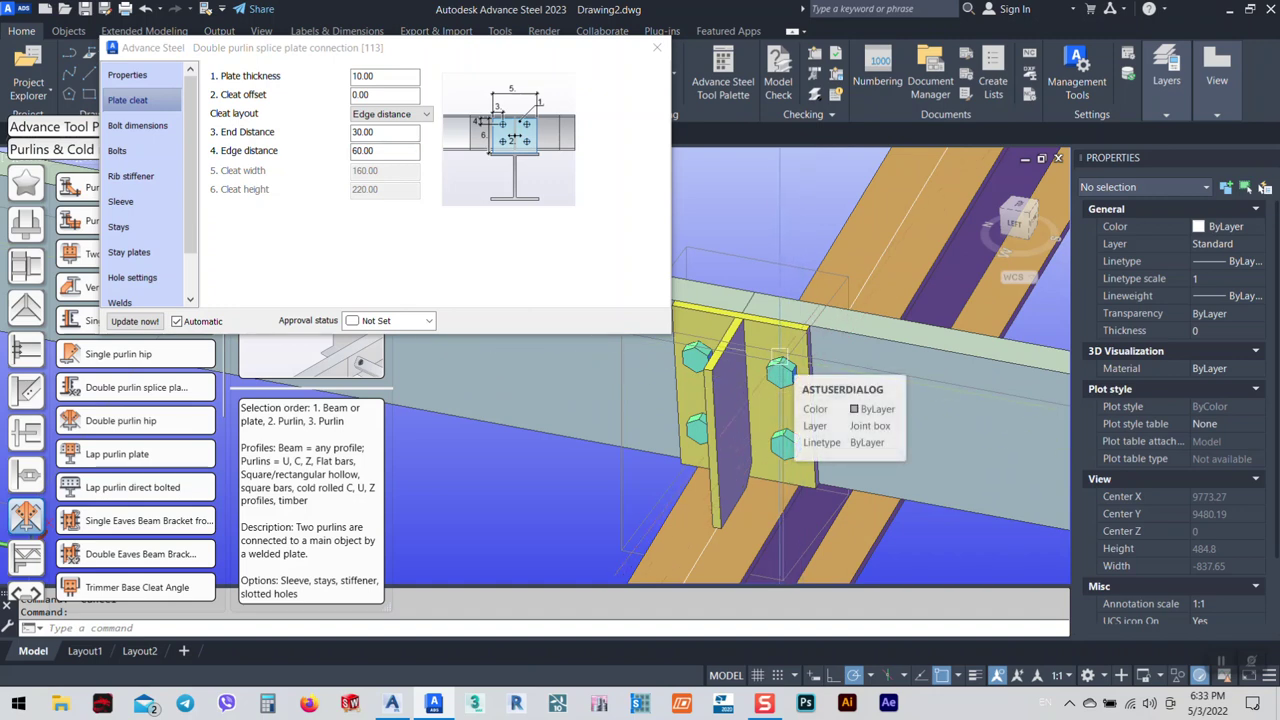
scroll(768, 362, "up", 3)
scroll(897, 390, "down", 4)
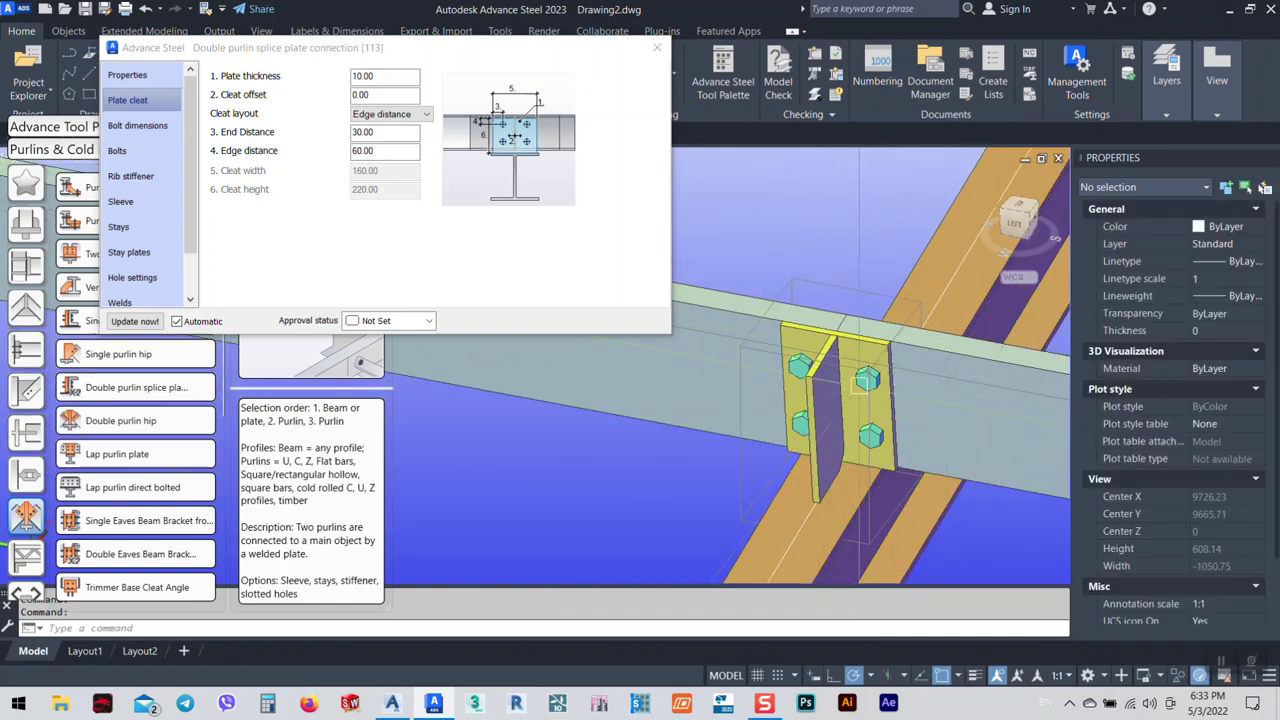
scroll(868, 377, "up", 4)
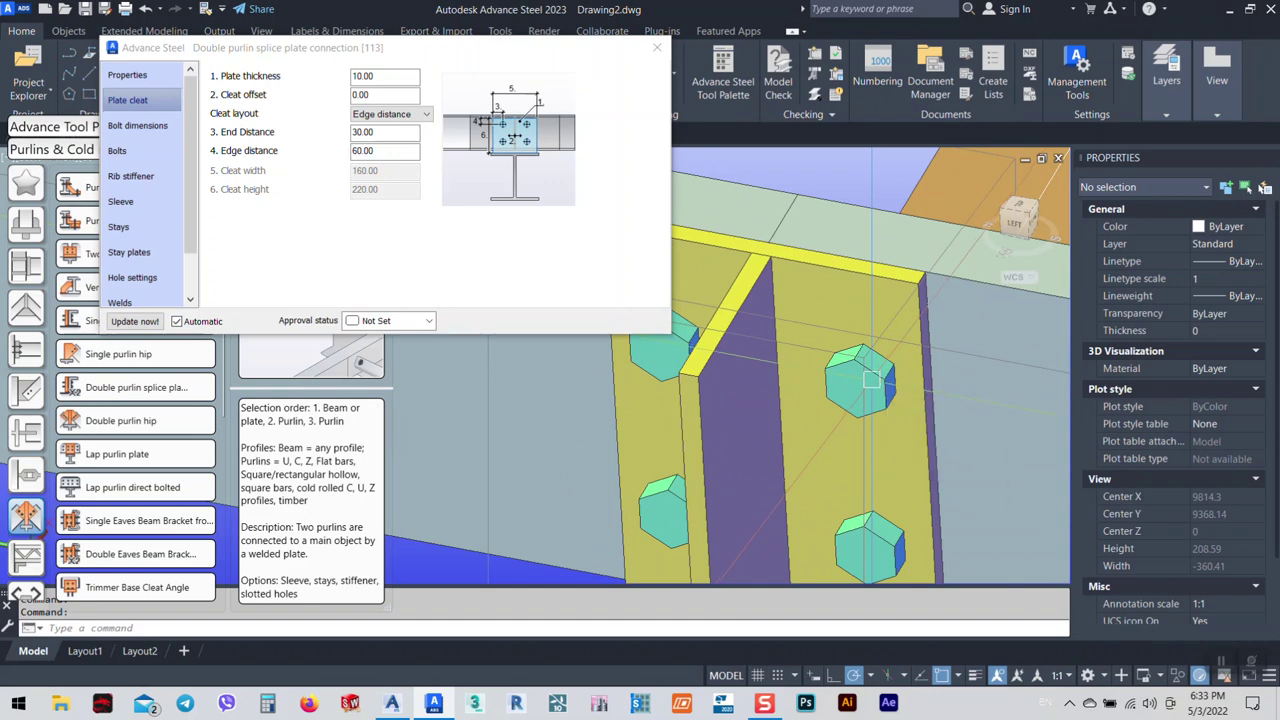
Widen the plate cleat by setting its end distance to 100.
double_click(391, 137)
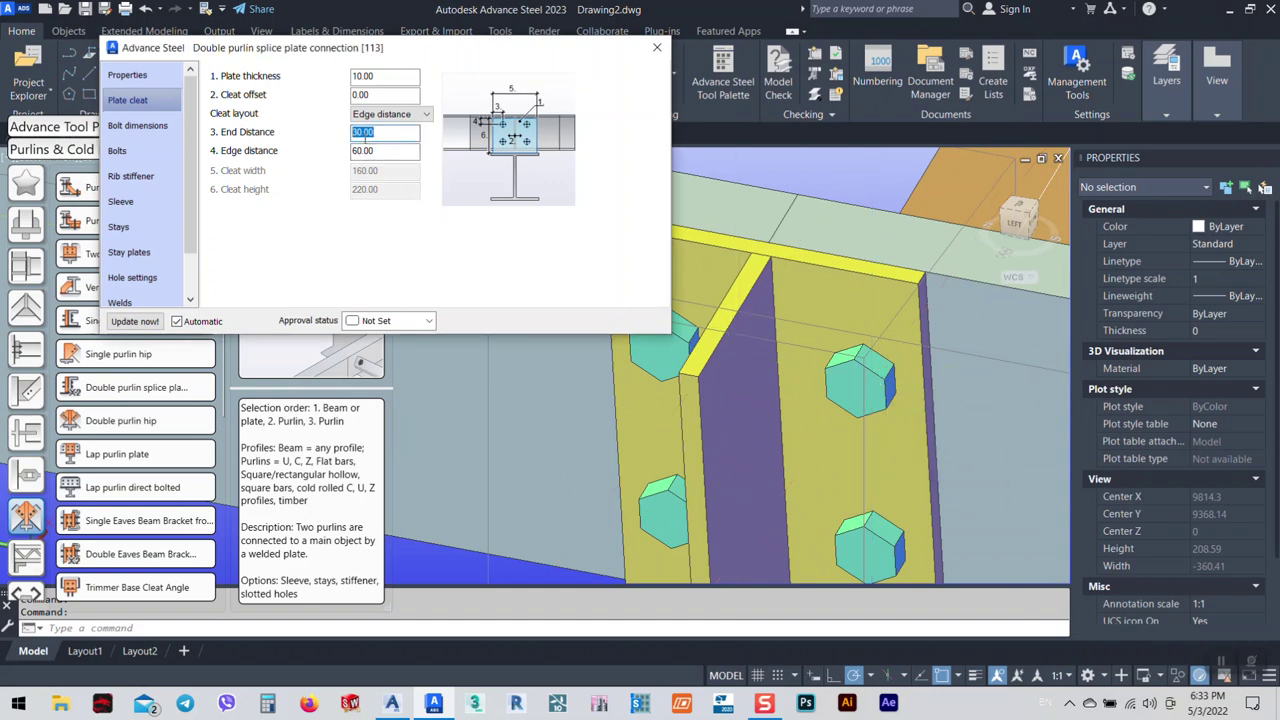
key("Return")
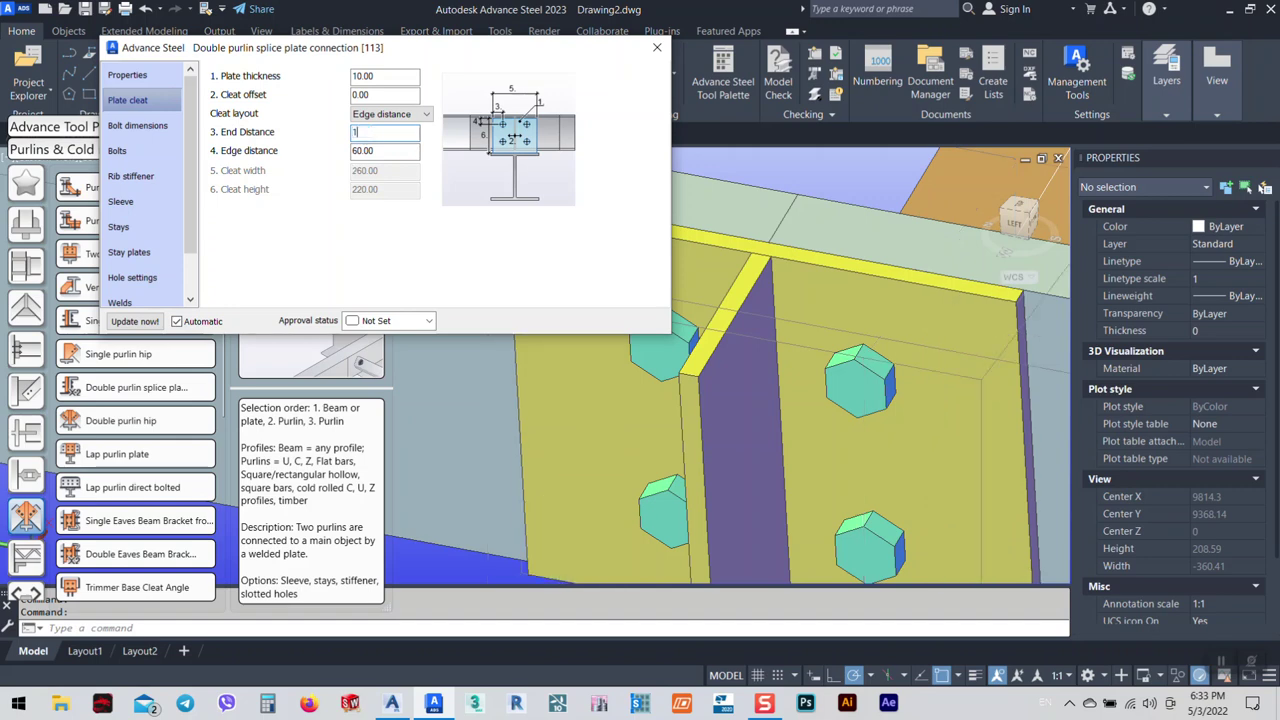
key("Return")
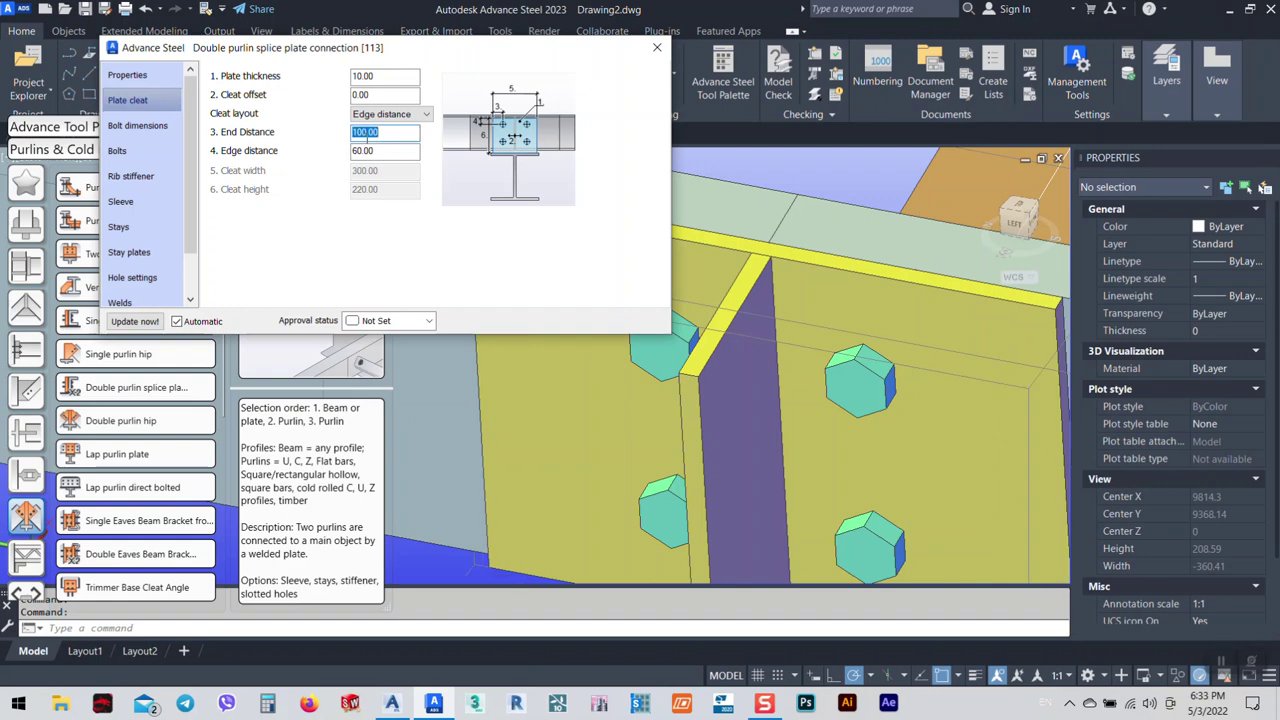
scroll(904, 459, "down", 3)
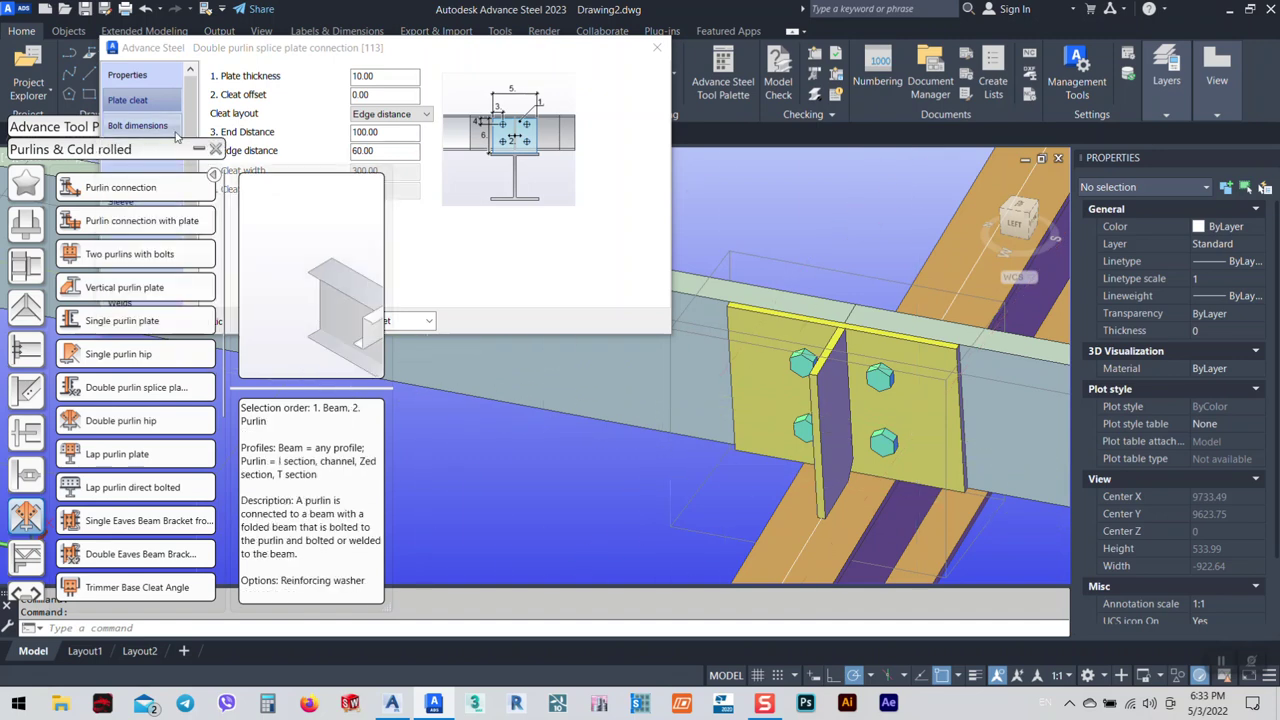
Set the purlin gap to 6 in the splice connection's bolt dimensions.
left_click_drag(358, 56, 390, 61)
left_click(422, 100)
left_click(170, 134)
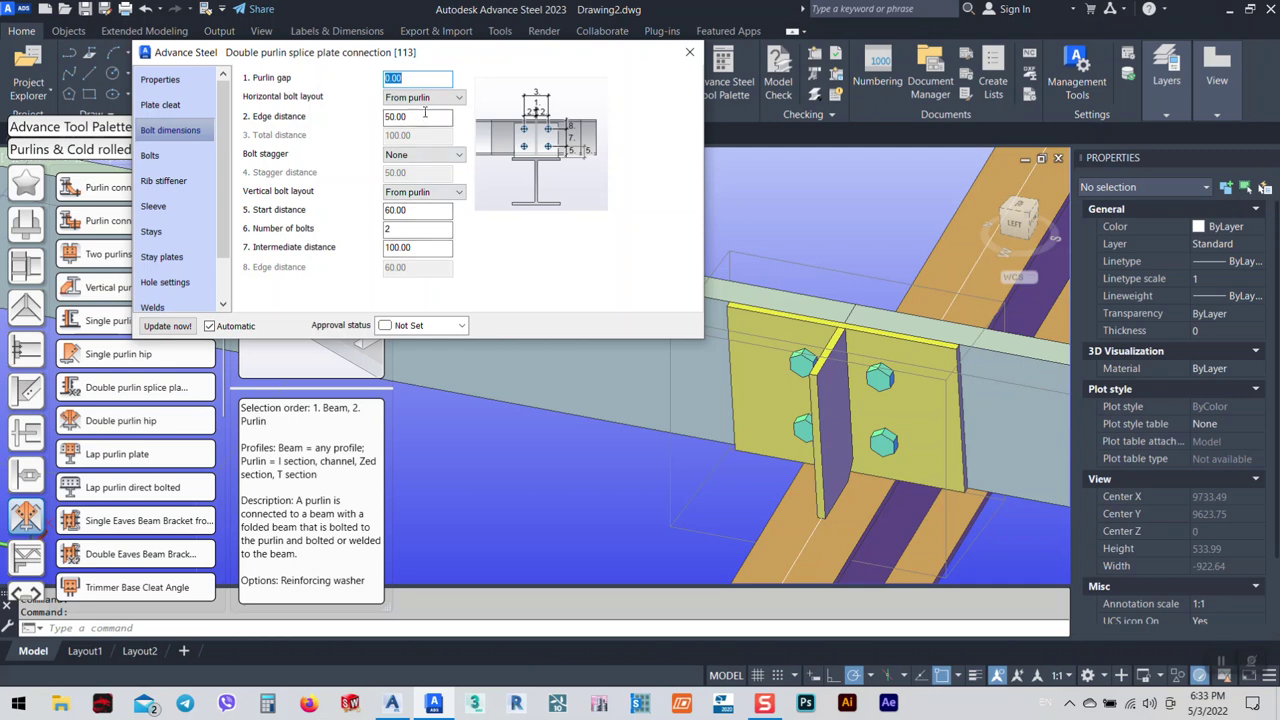
key("Return")
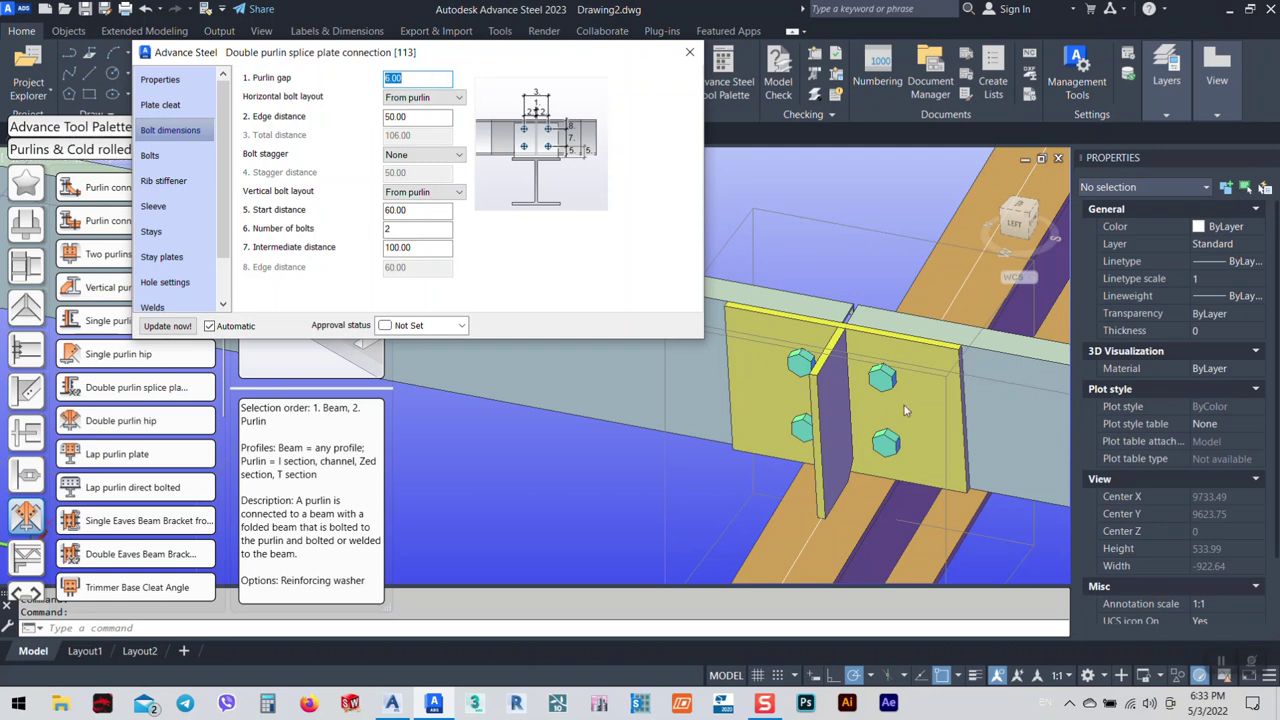
Align the UCS to the yellow splice plate, using the object coordinate system at the plate's upper corner.
scroll(858, 320, "up", 5)
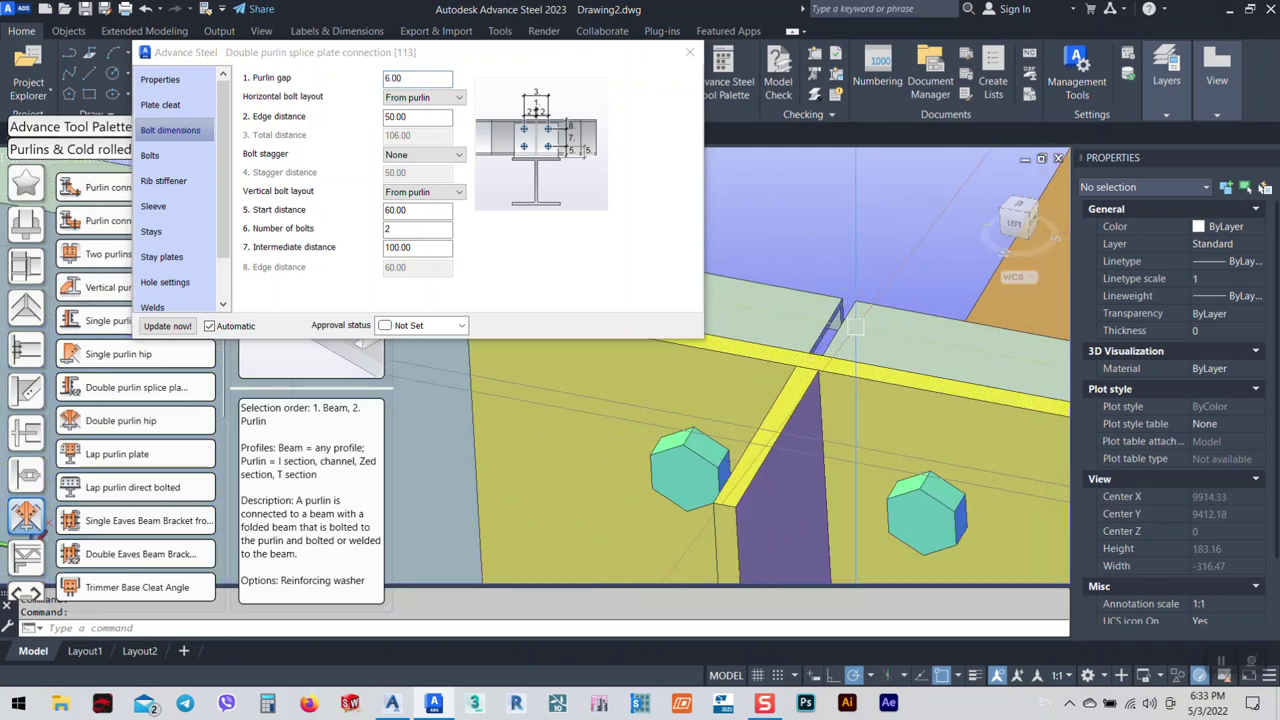
middle_click_drag(858, 322, 926, 305, "shift")
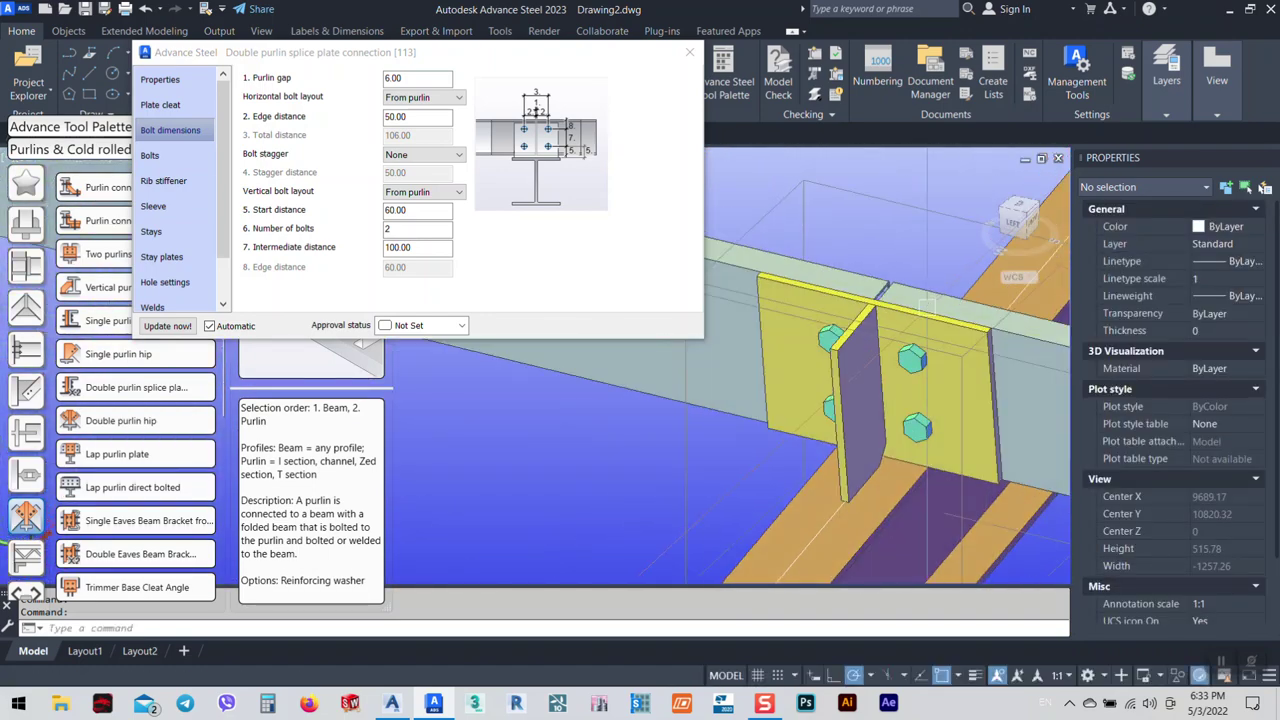
middle_click_drag(926, 305, 738, 305, "shift")
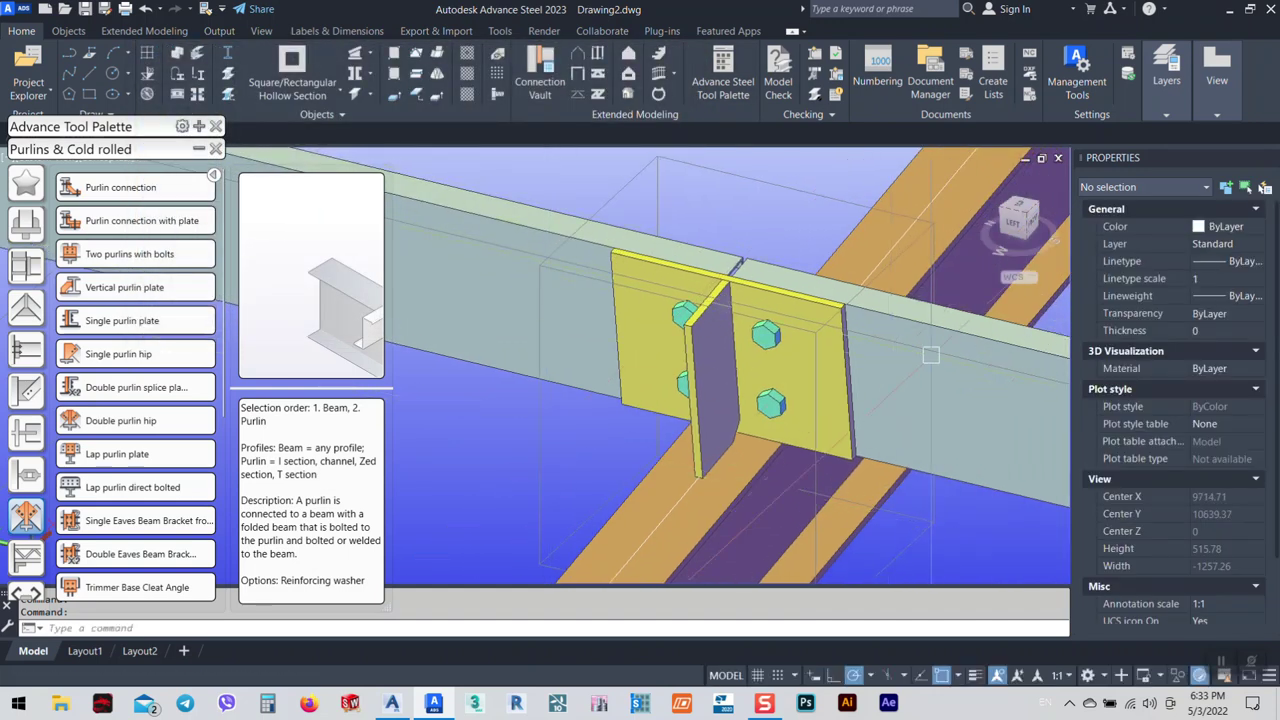
middle_click_drag(897, 403, 990, 435)
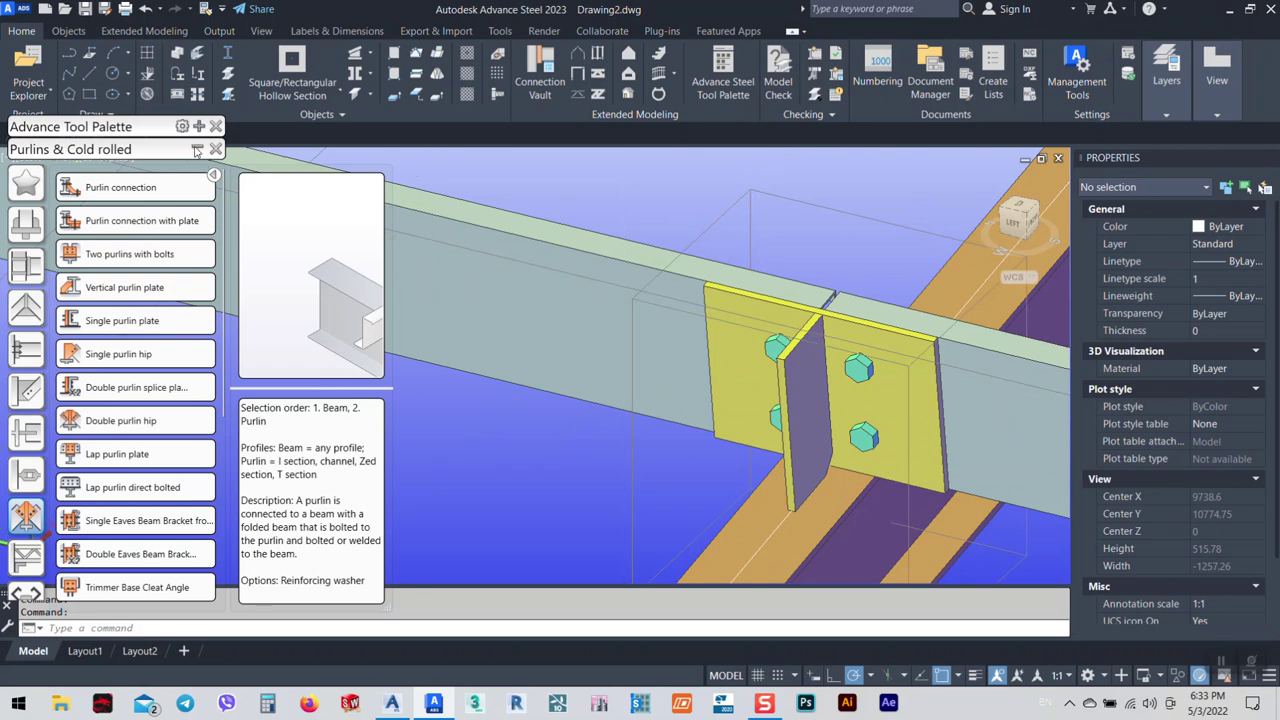
left_click(197, 149)
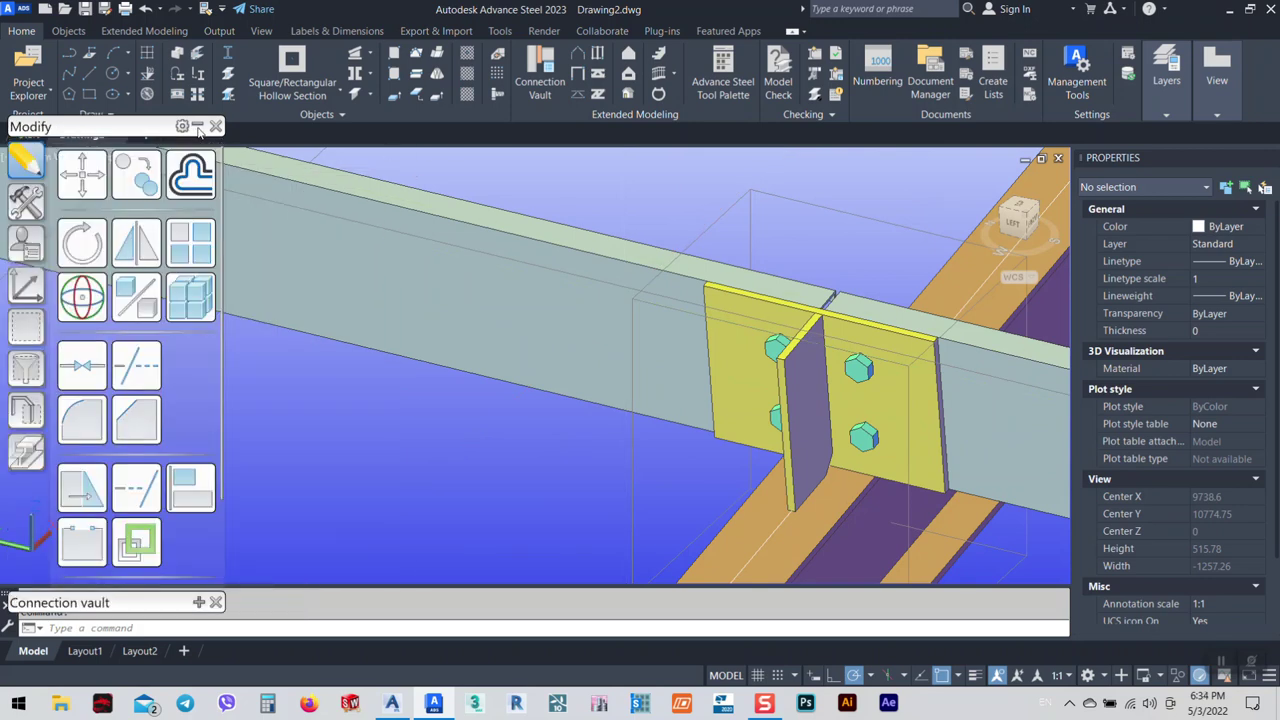
left_click(26, 287)
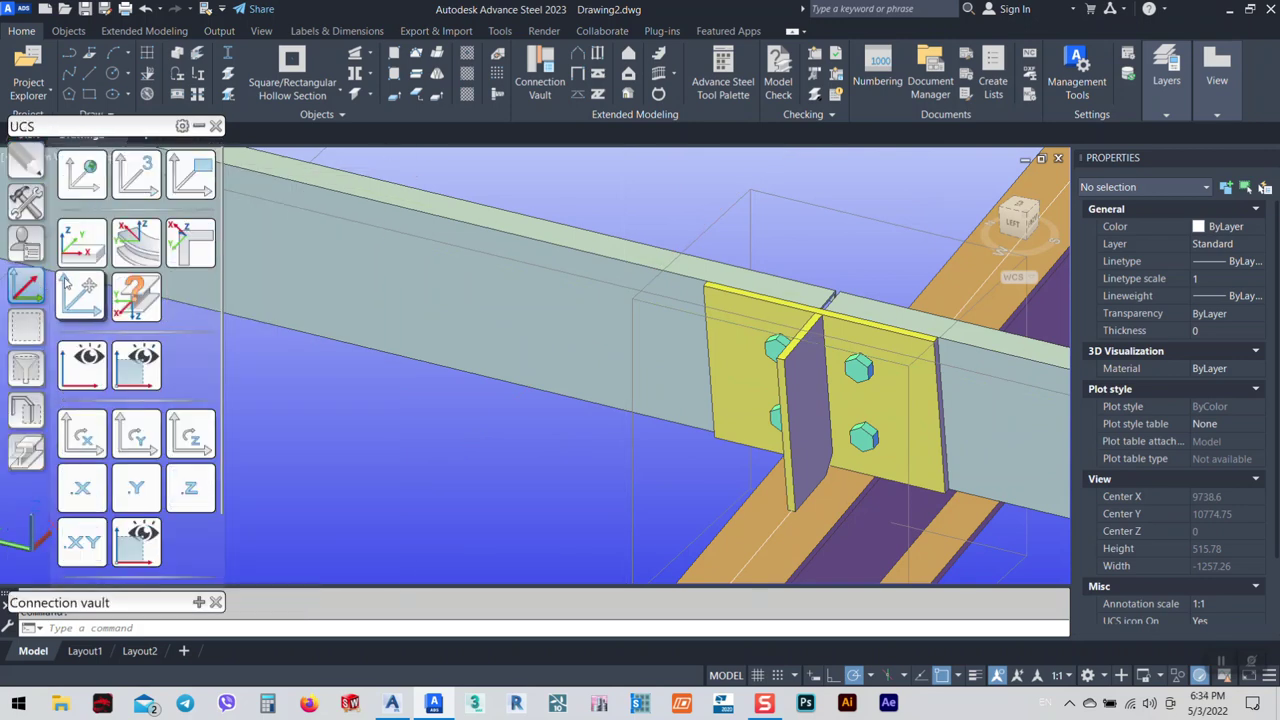
left_click(86, 232)
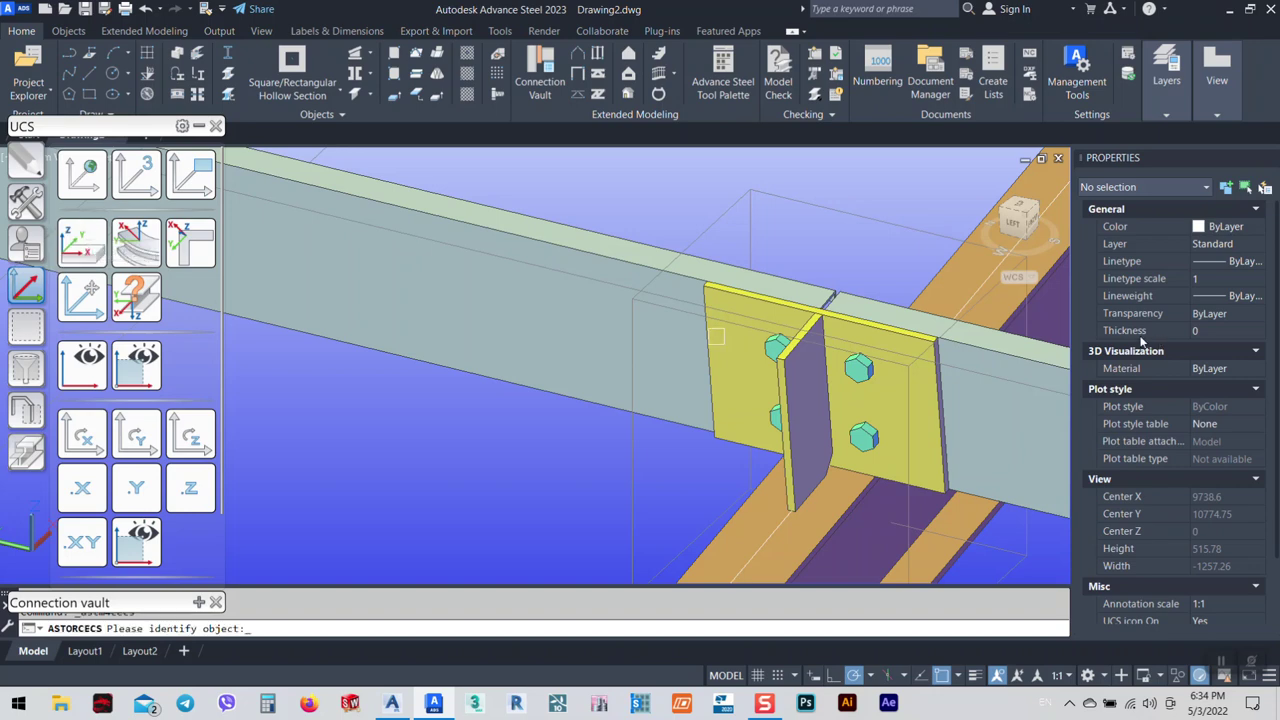
scroll(775, 292, "up", 5)
scroll(755, 307, "down", 2)
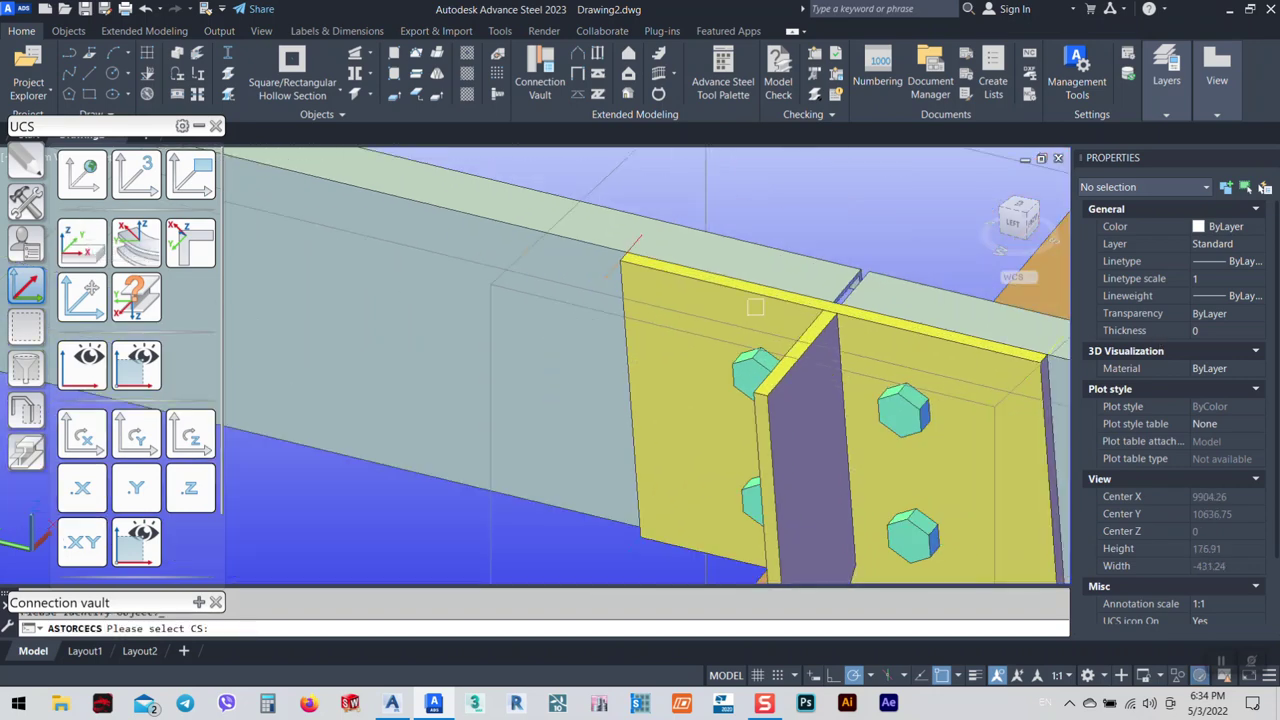
scroll(622, 232, "up", 4)
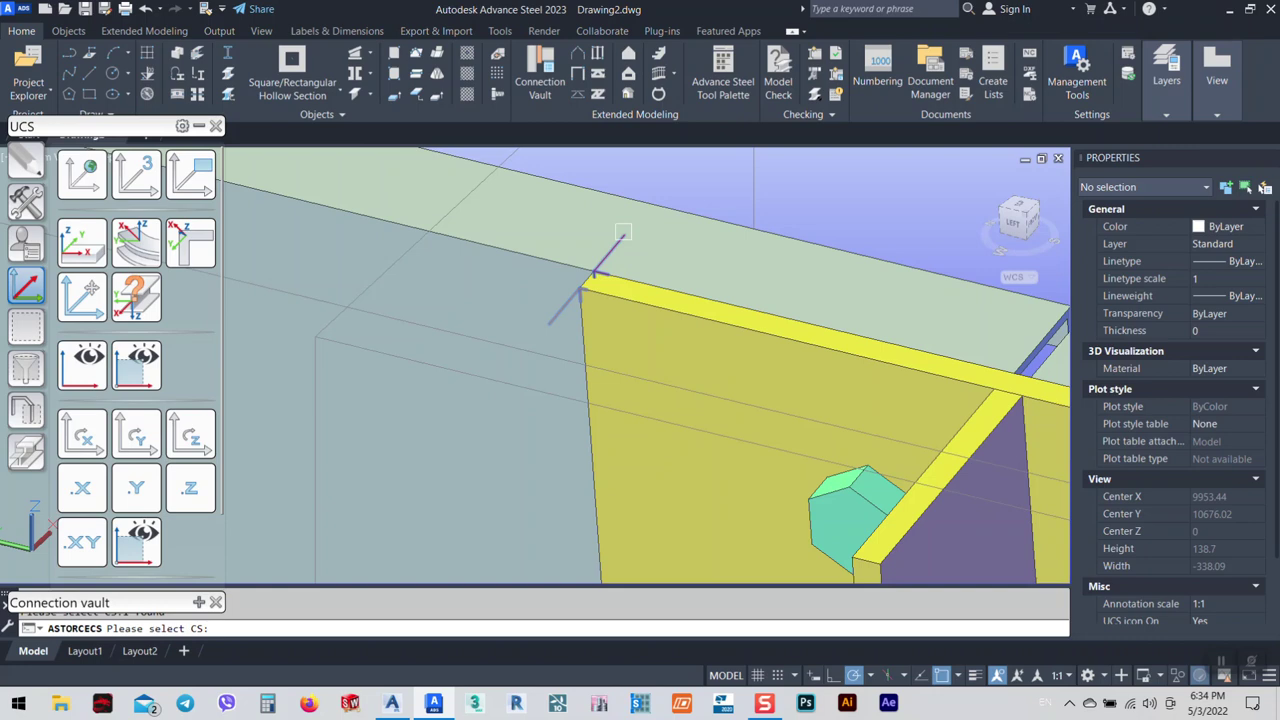
left_click(622, 232)
scroll(838, 203, "down", 2)
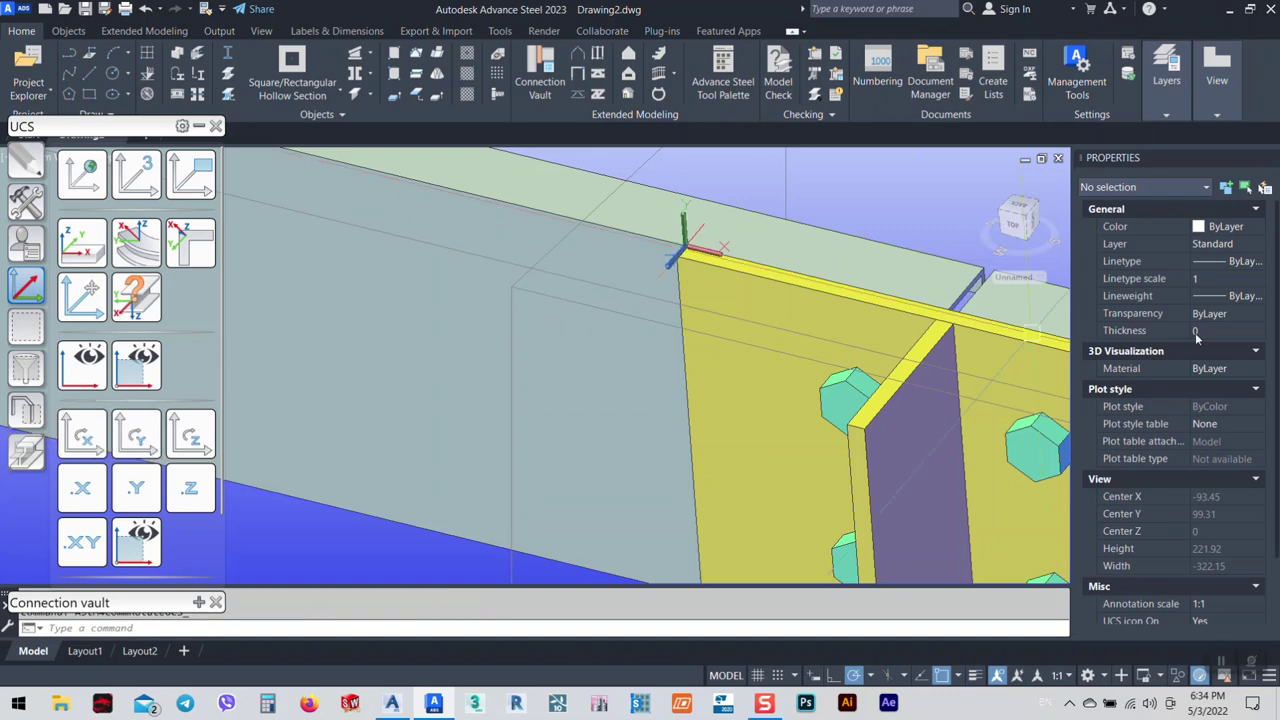
Add a rectangular bolt pattern connecting both purlins and the splice plate, spanning from the plate's lower-left corner to its upper-right corner.
scroll(985, 460, "down", 5)
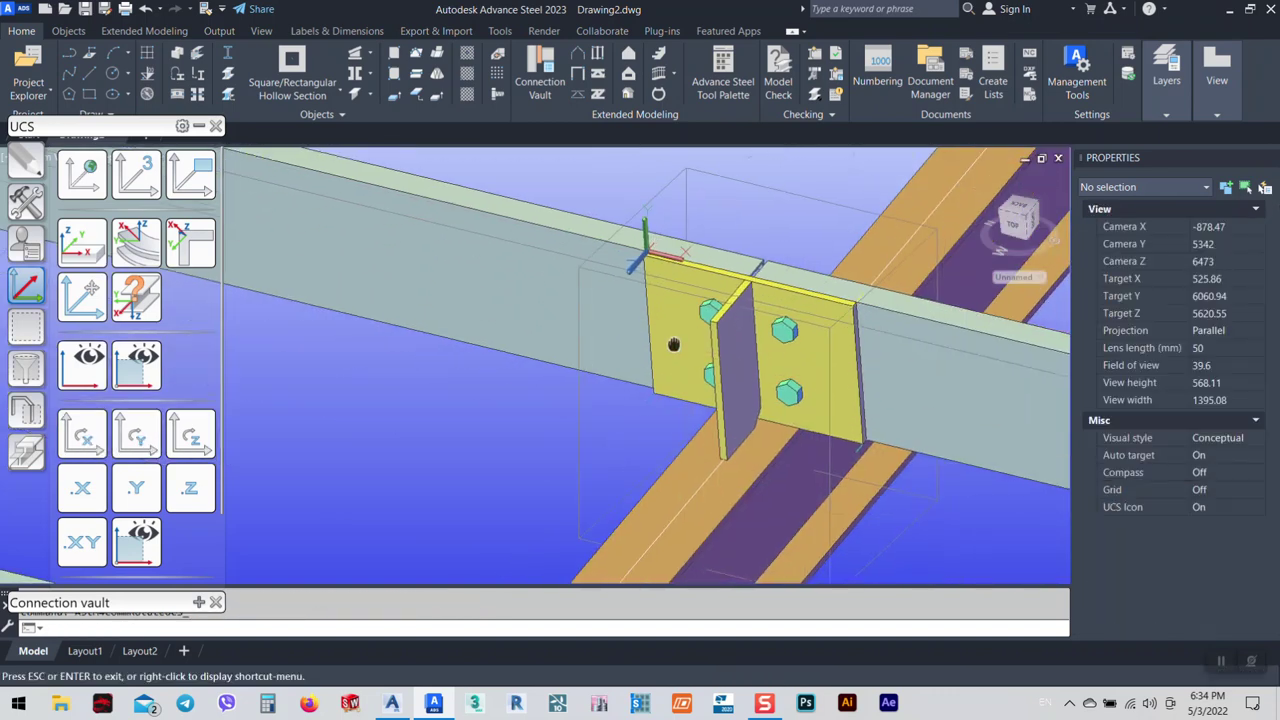
scroll(745, 262, "up", 5)
left_click(745, 262)
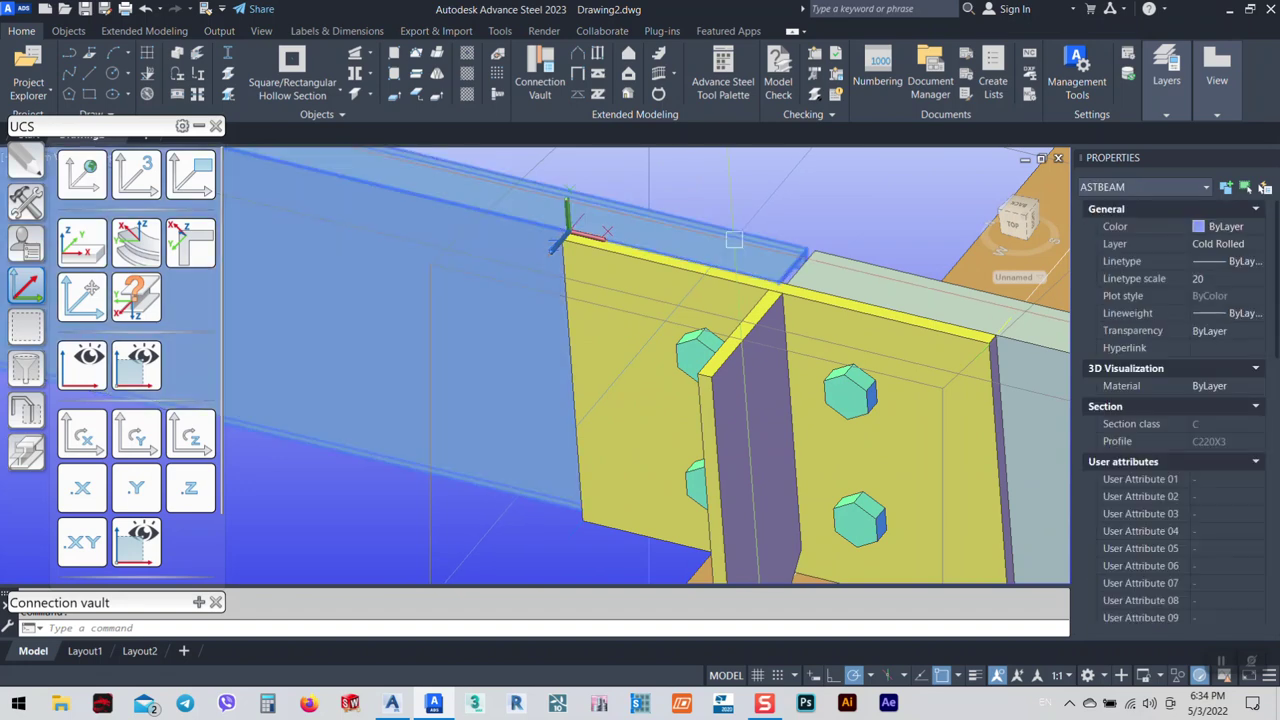
left_click(825, 292)
left_click(848, 388)
scroll(848, 388, "down", 2)
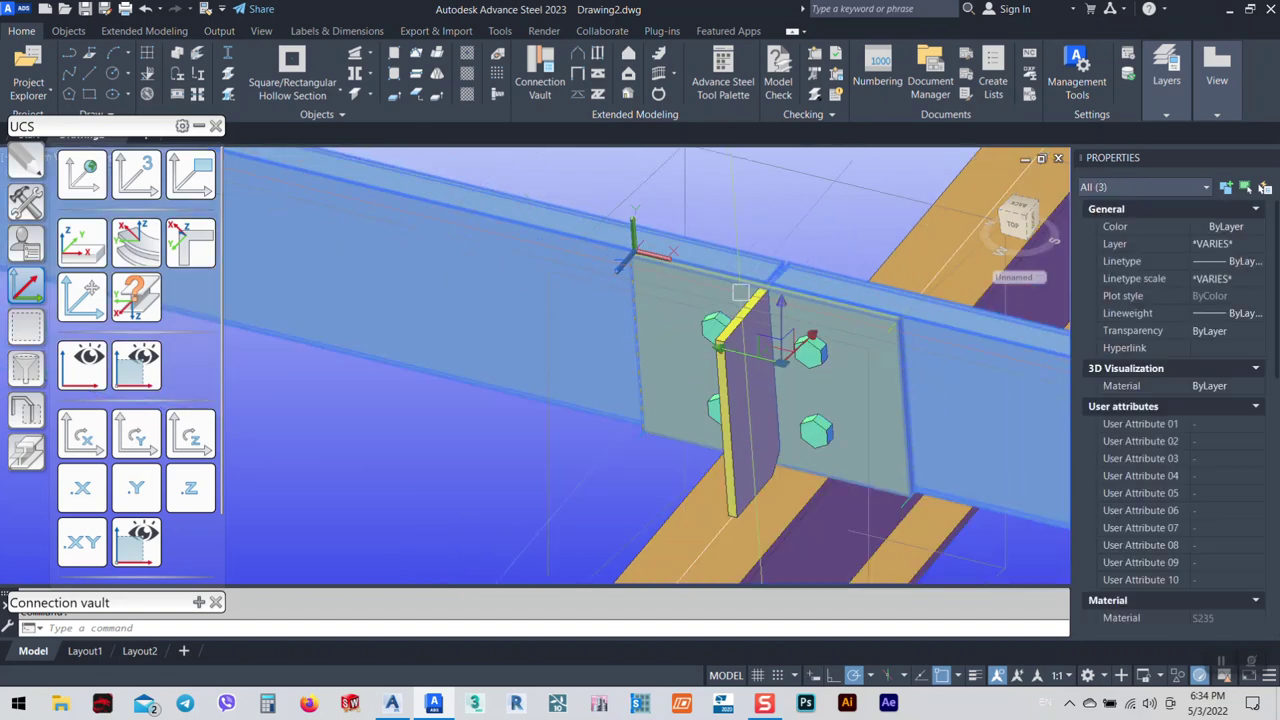
left_click(68, 31)
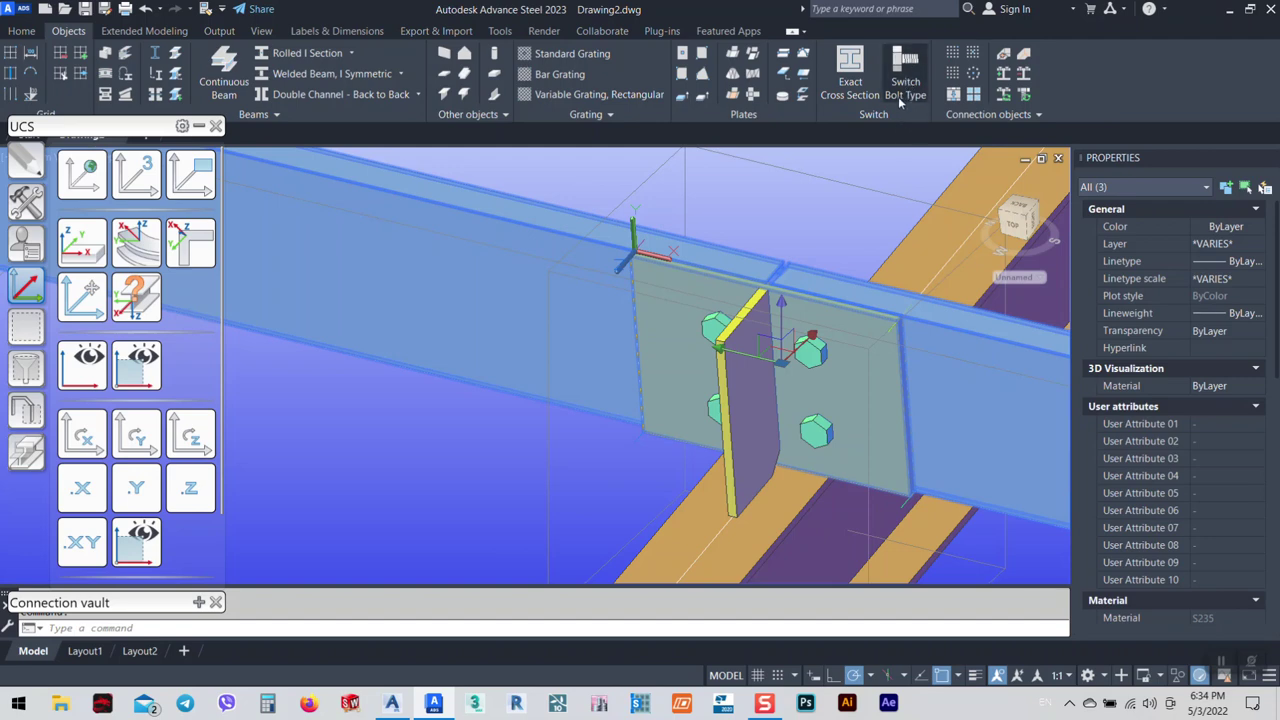
left_click(954, 57)
scroll(645, 425, "up", 2)
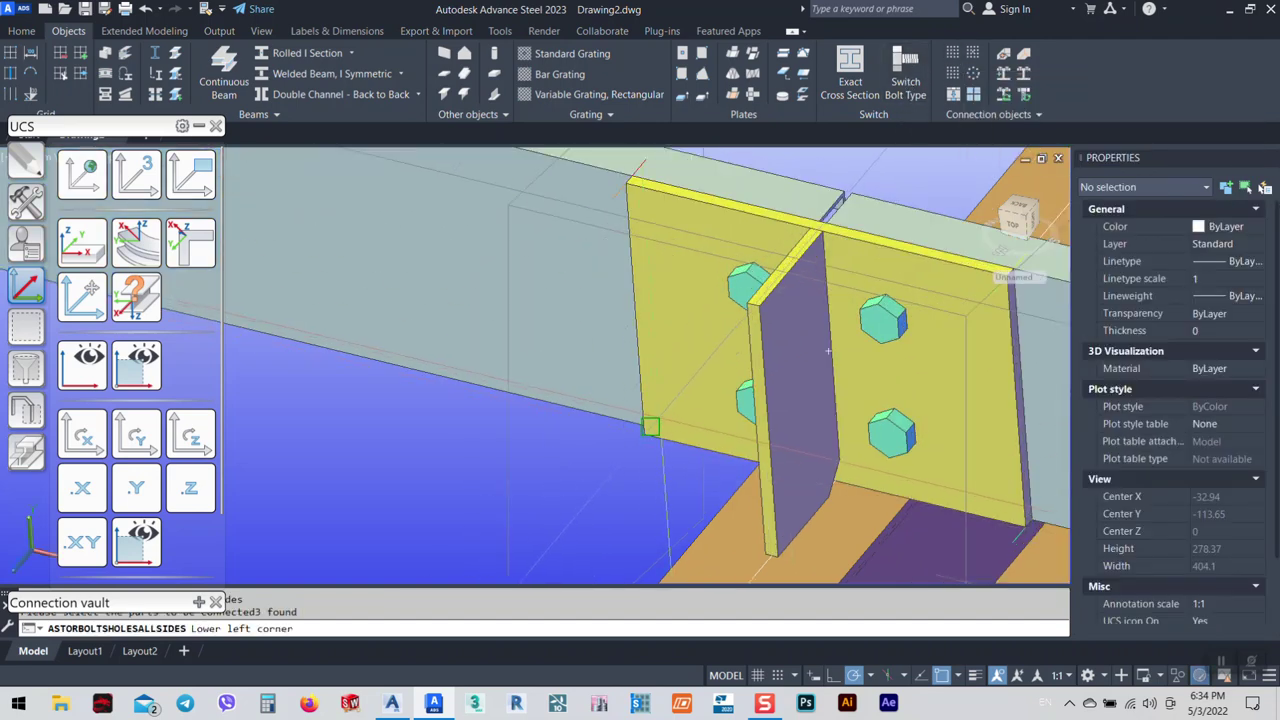
scroll(650, 427, "up", 3)
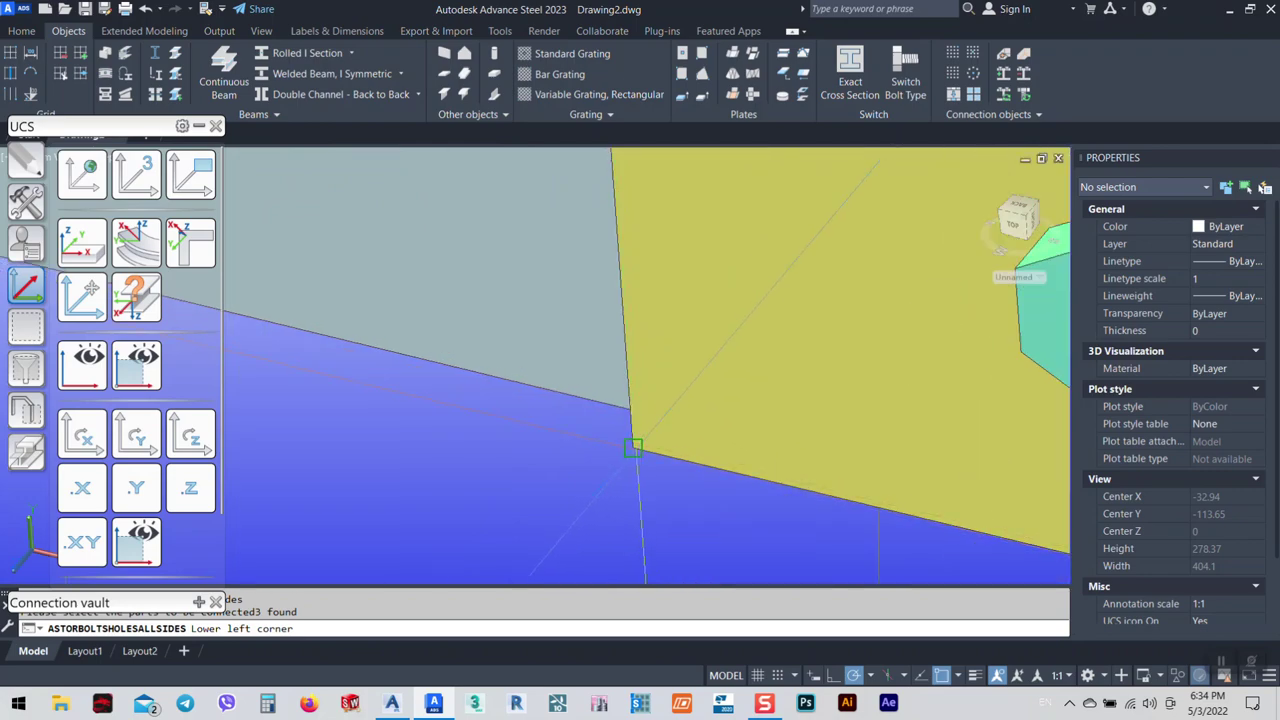
left_click(633, 447)
scroll(600, 435, "down", 5)
scroll(787, 360, "up", 5)
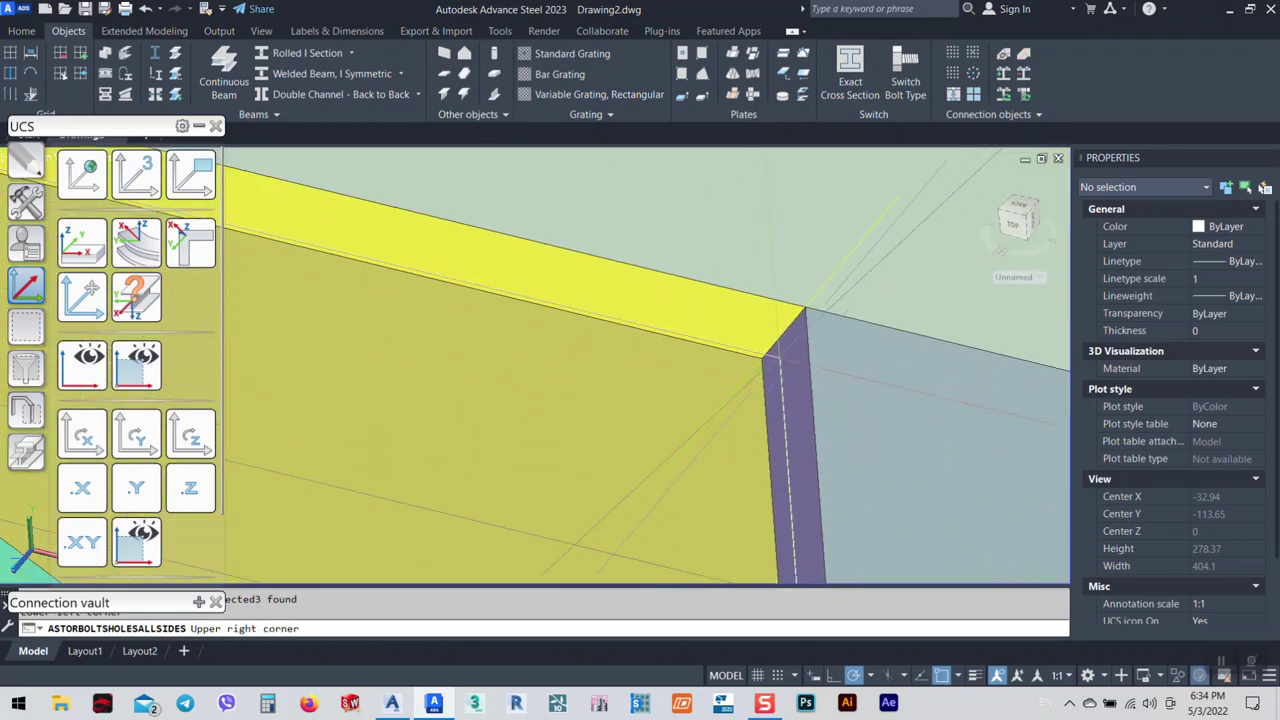
scroll(787, 372, "up", 2)
left_click(808, 363)
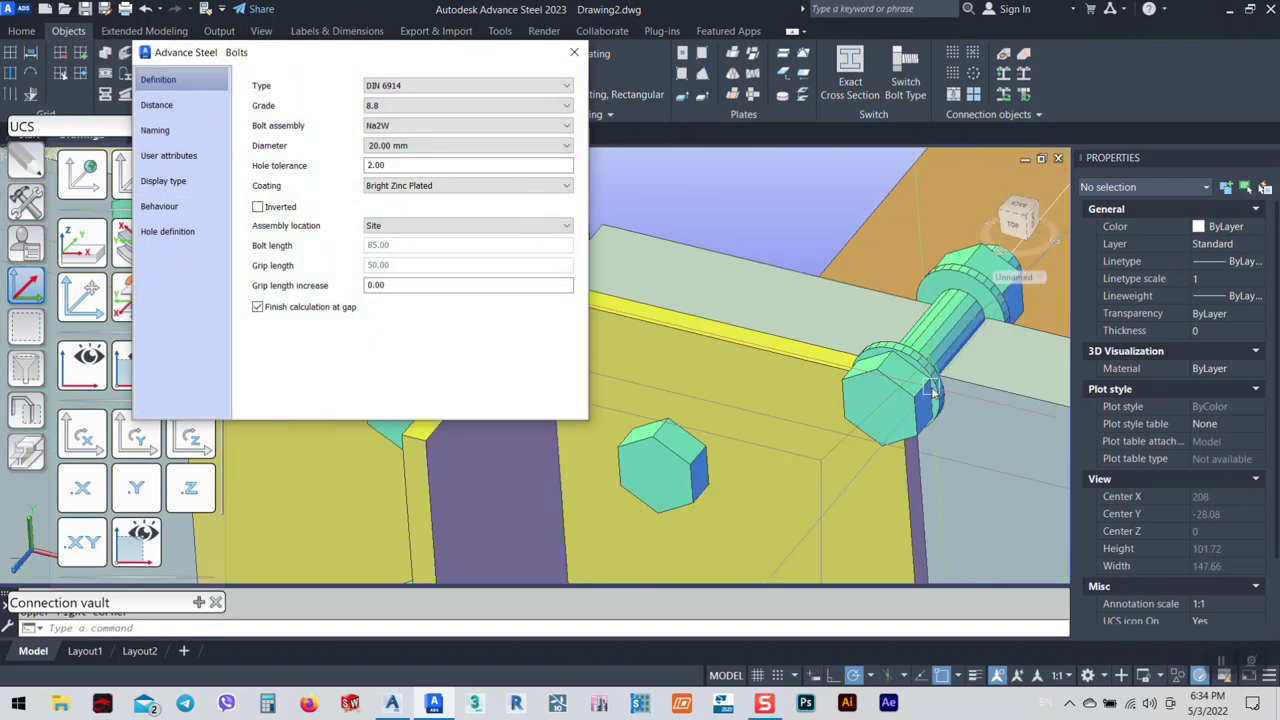
Set the new bolt pattern's edge distances to 50 in both X and Y.
scroll(932, 393, "down", 5)
left_click(158, 105)
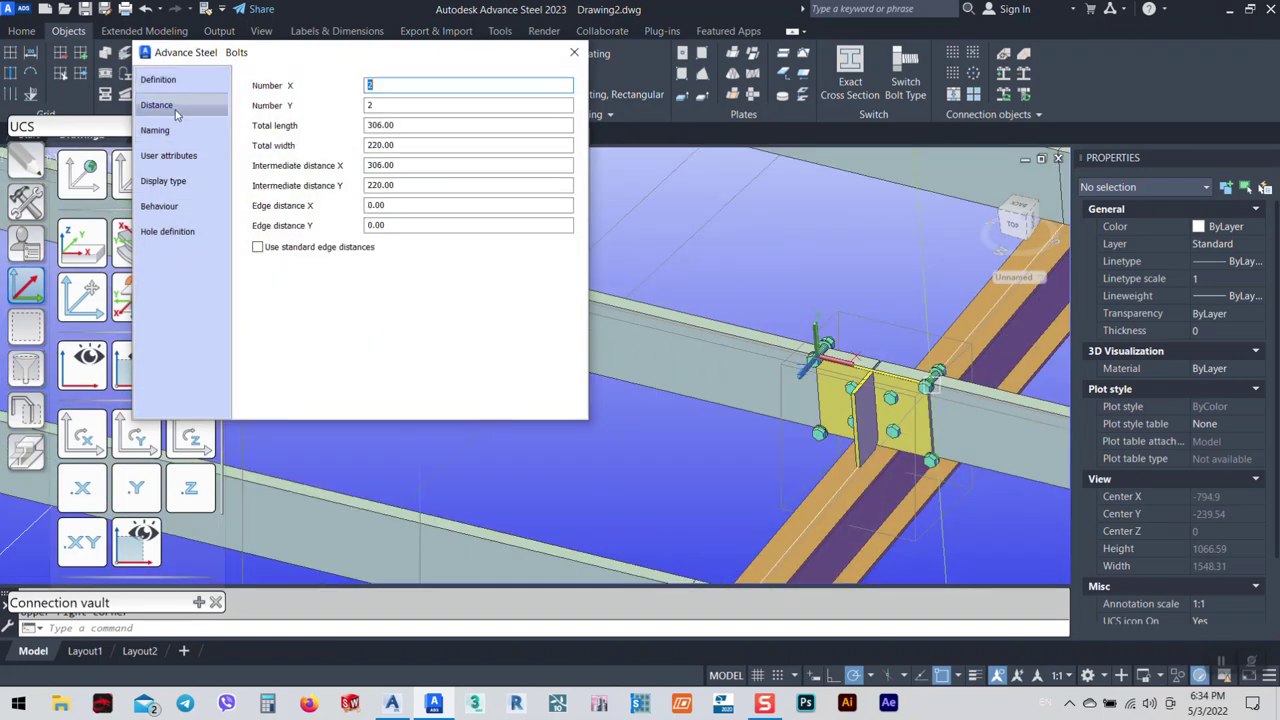
left_click(420, 205)
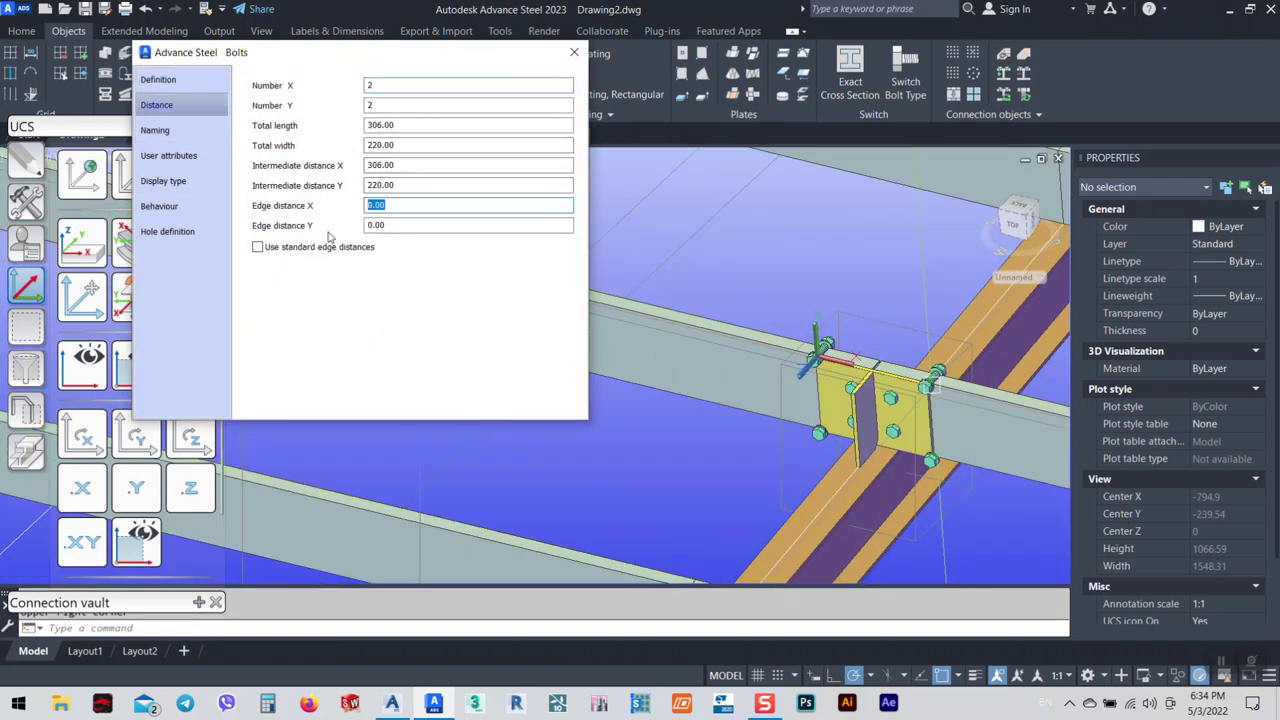
left_click(418, 227)
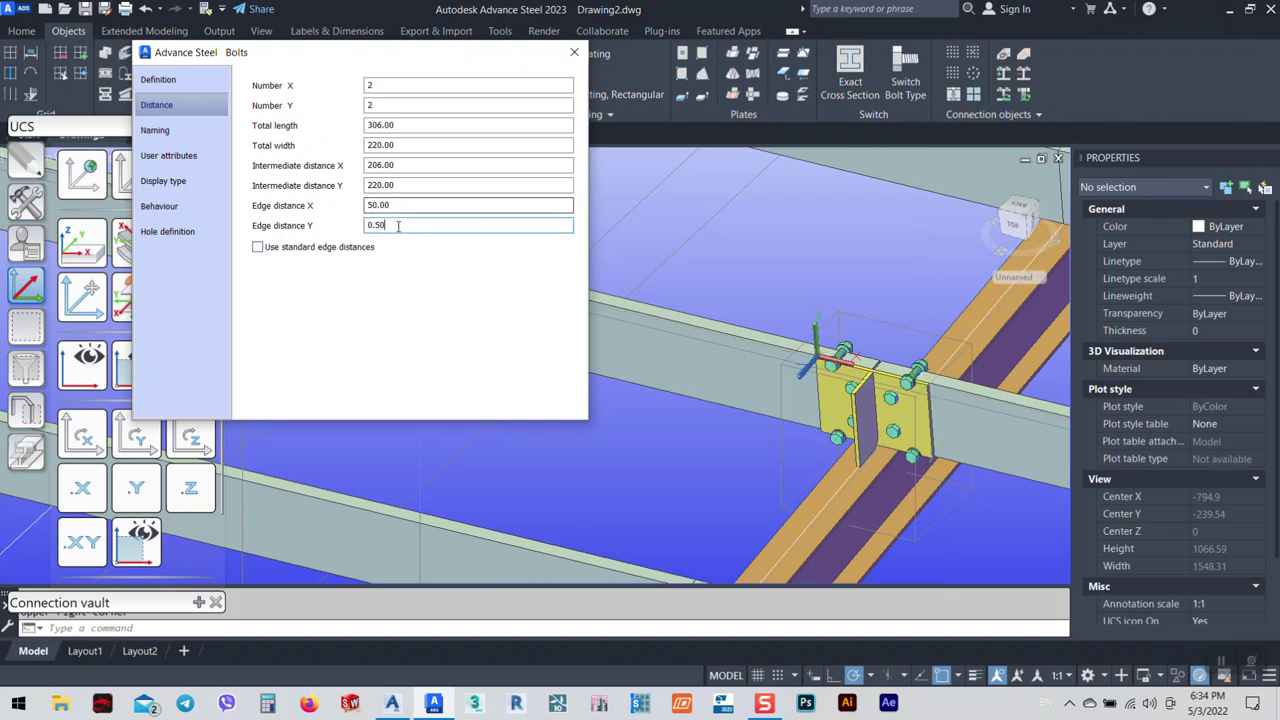
type("50")
left_click(420, 205)
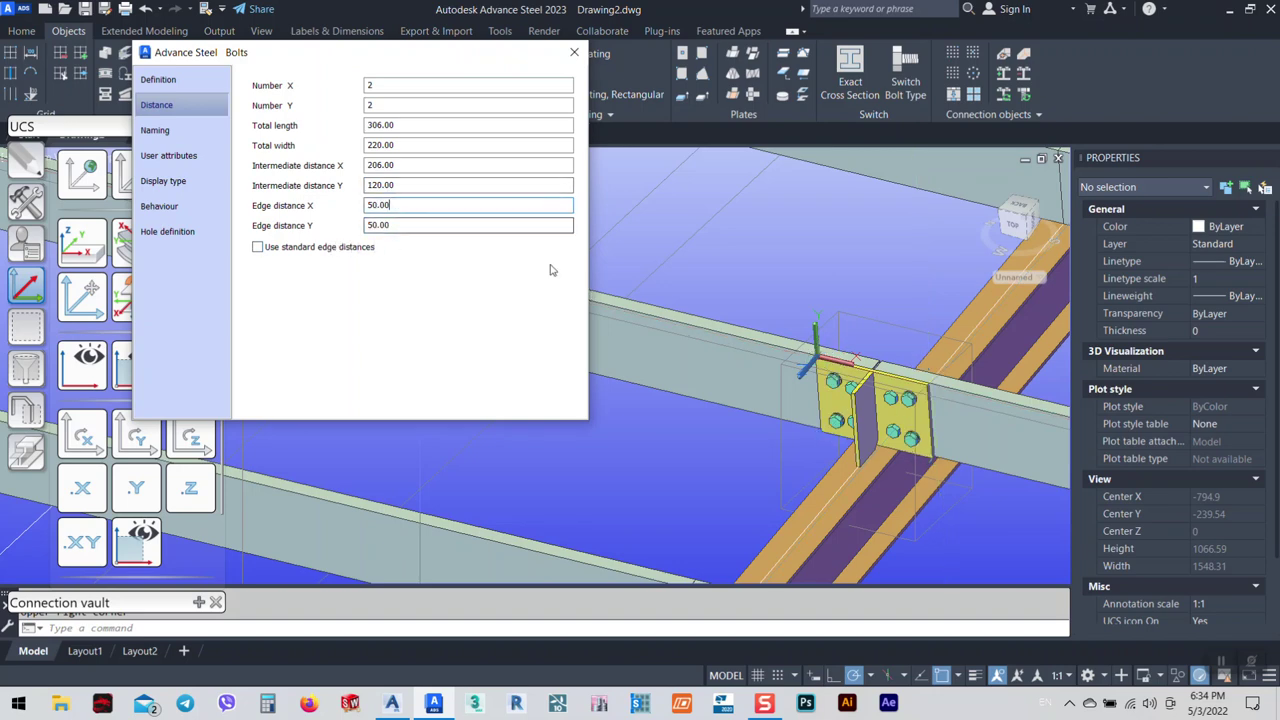
Set the new bolts' diameter to 16 mm and close their settings.
scroll(907, 410, "up", 5)
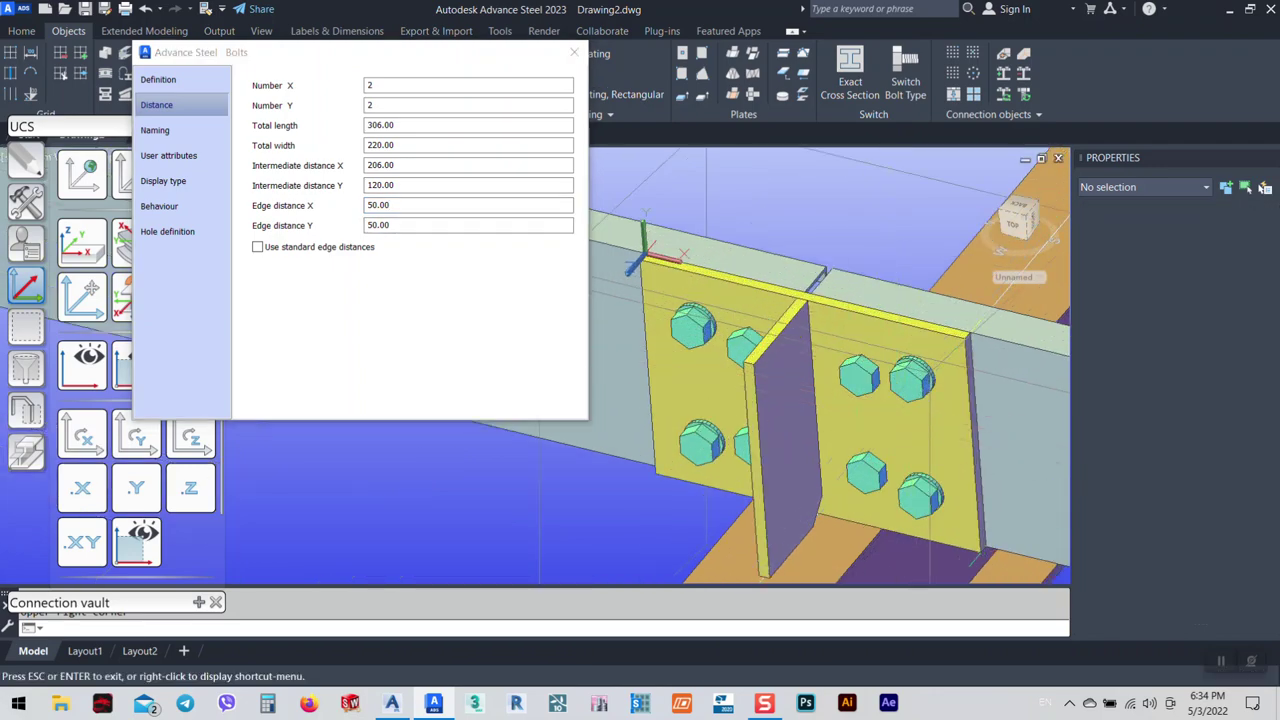
middle_click_drag(820, 405, 849, 378, "shift")
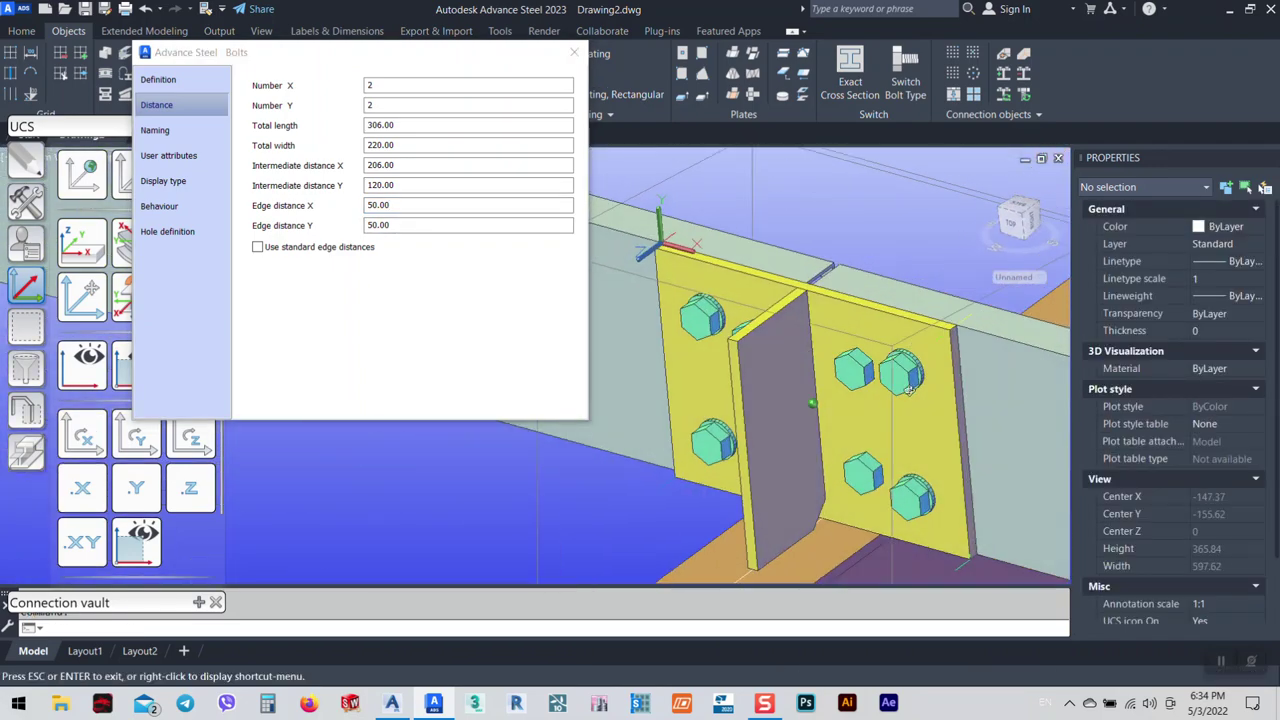
left_click(156, 130)
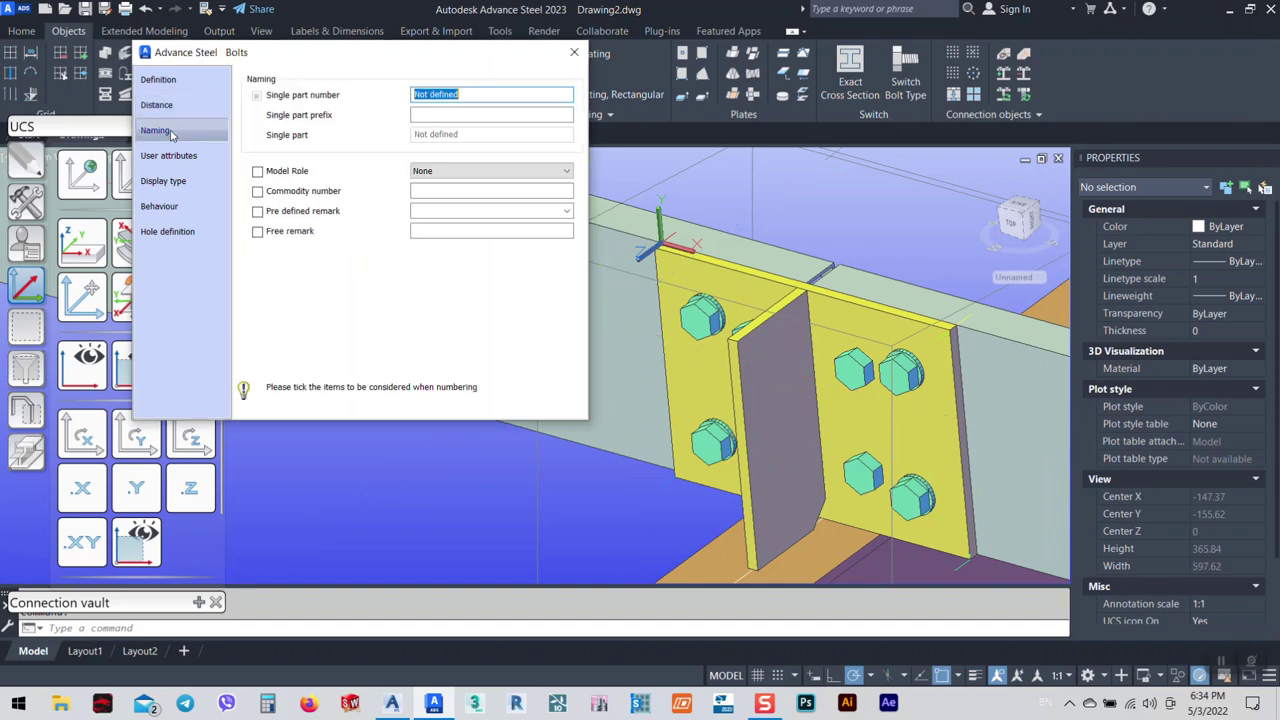
left_click(158, 80)
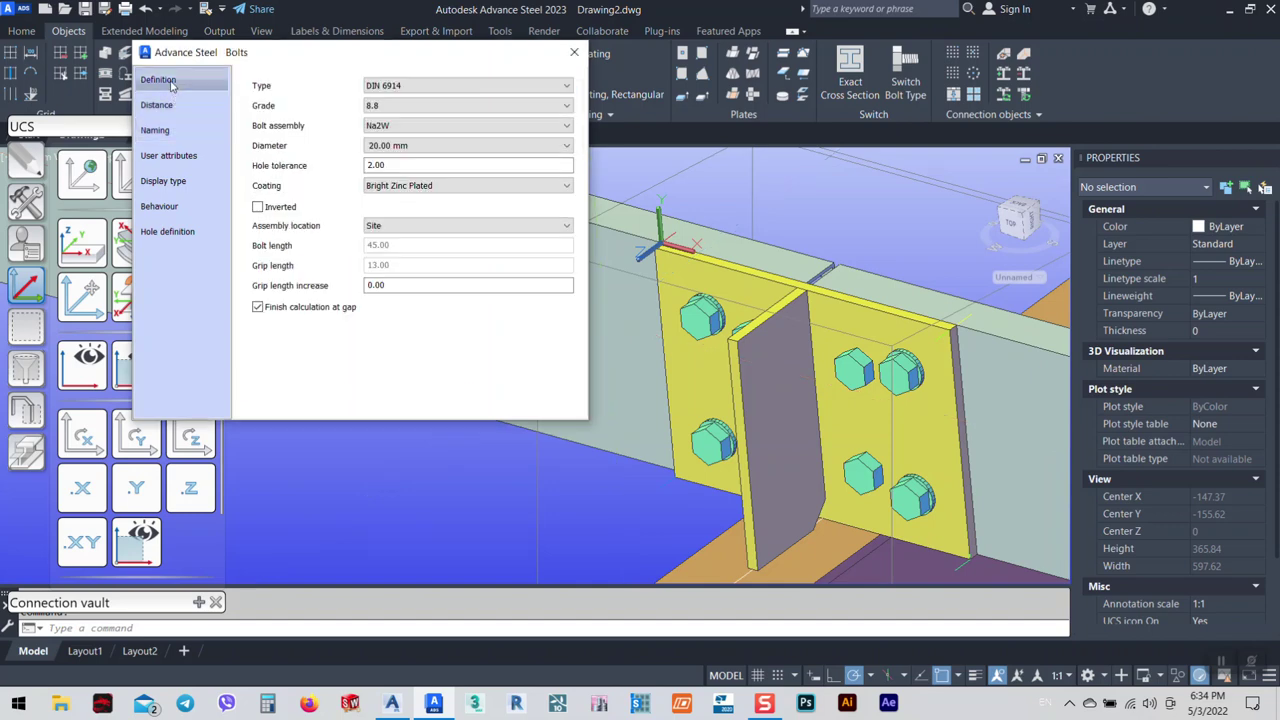
left_click(420, 146)
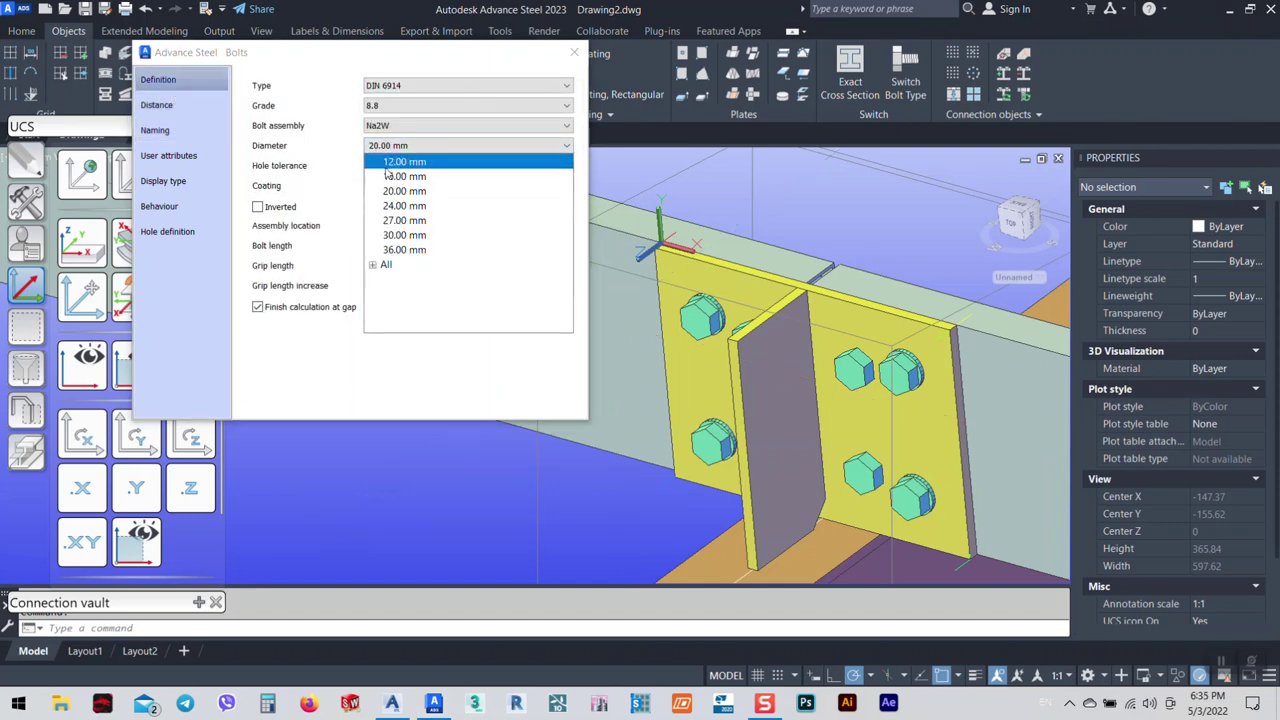
left_click(404, 162)
left_click(415, 146)
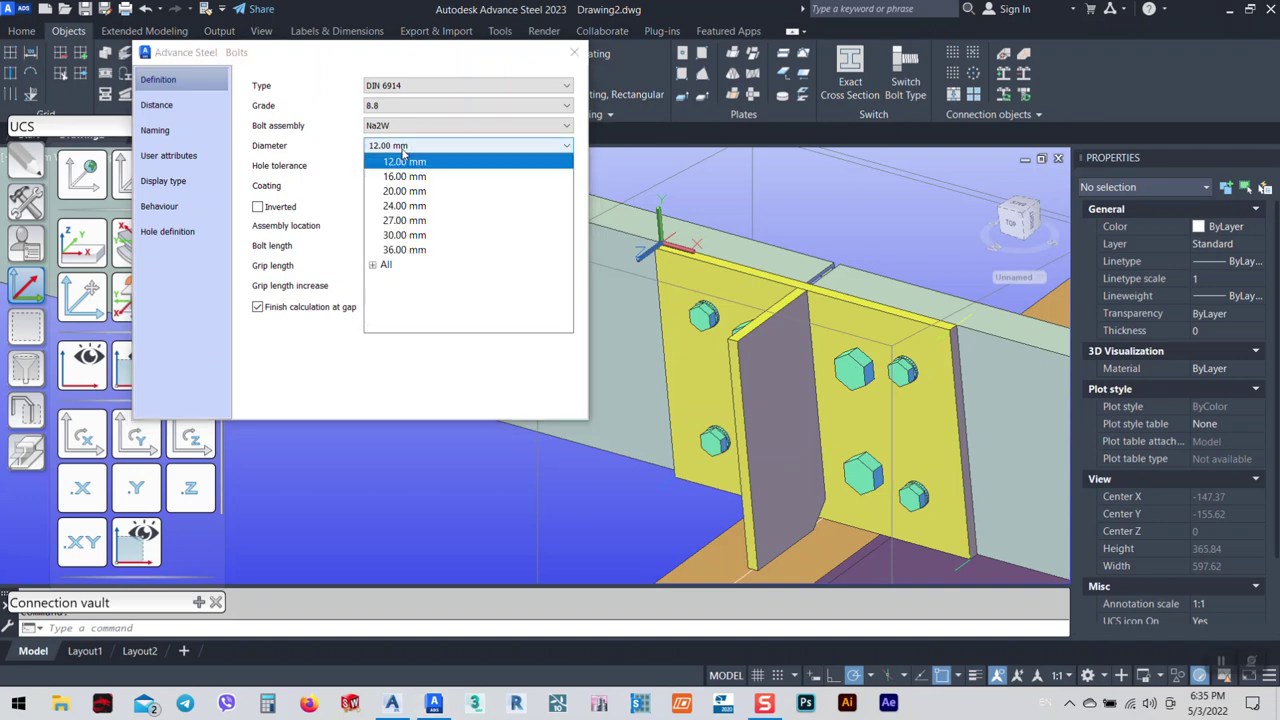
left_click(403, 178)
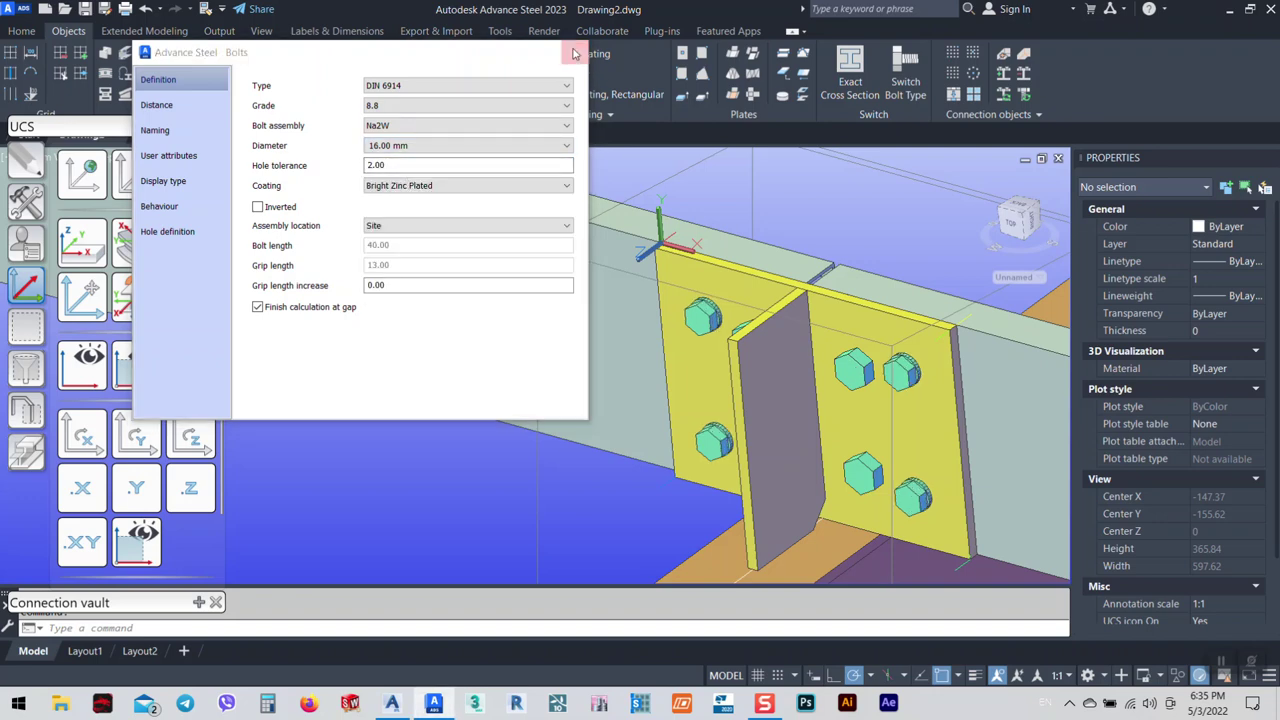
left_click(575, 52)
scroll(858, 368, "up", 4)
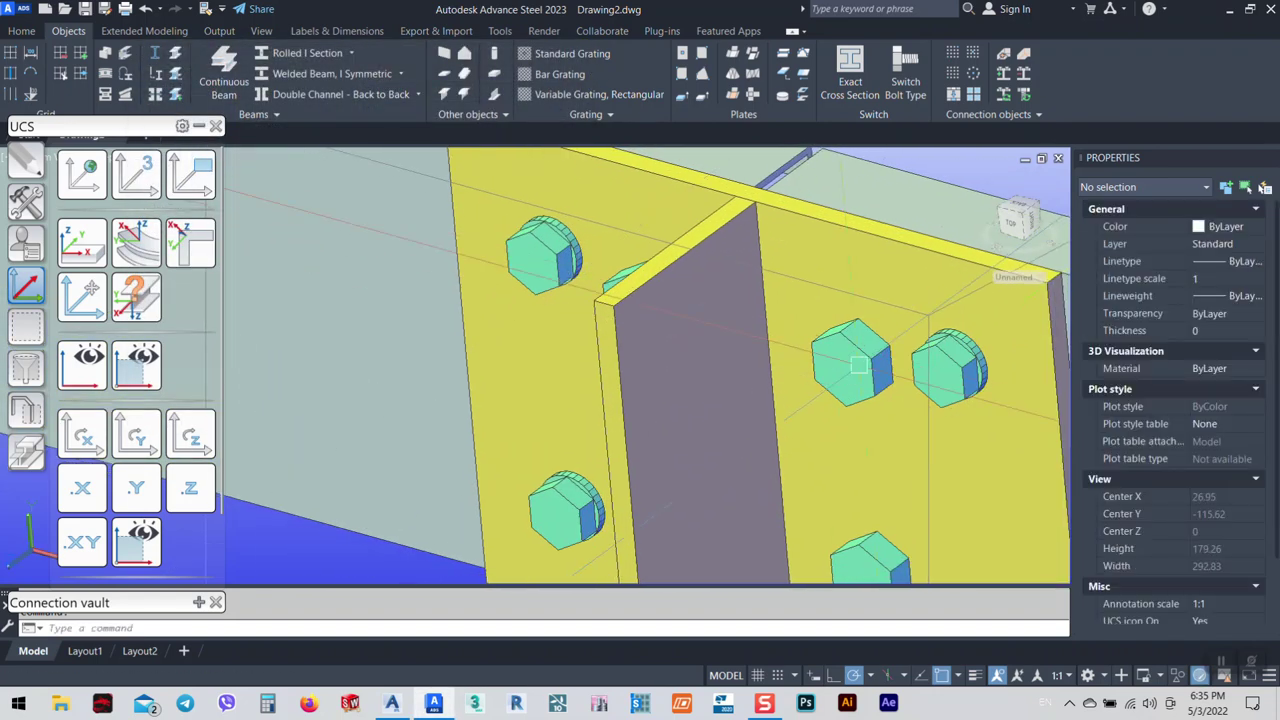
scroll(858, 368, "down", 4)
scroll(824, 381, "up", 3)
left_click(824, 355)
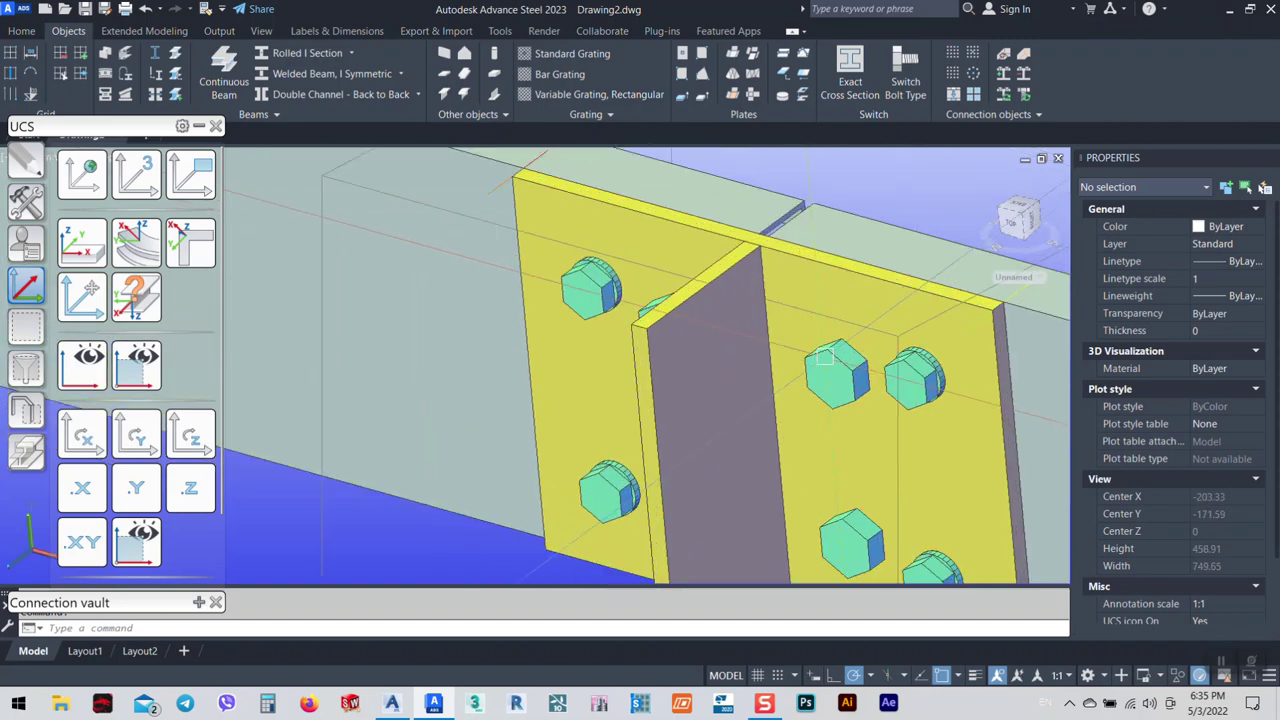
double_click(832, 367)
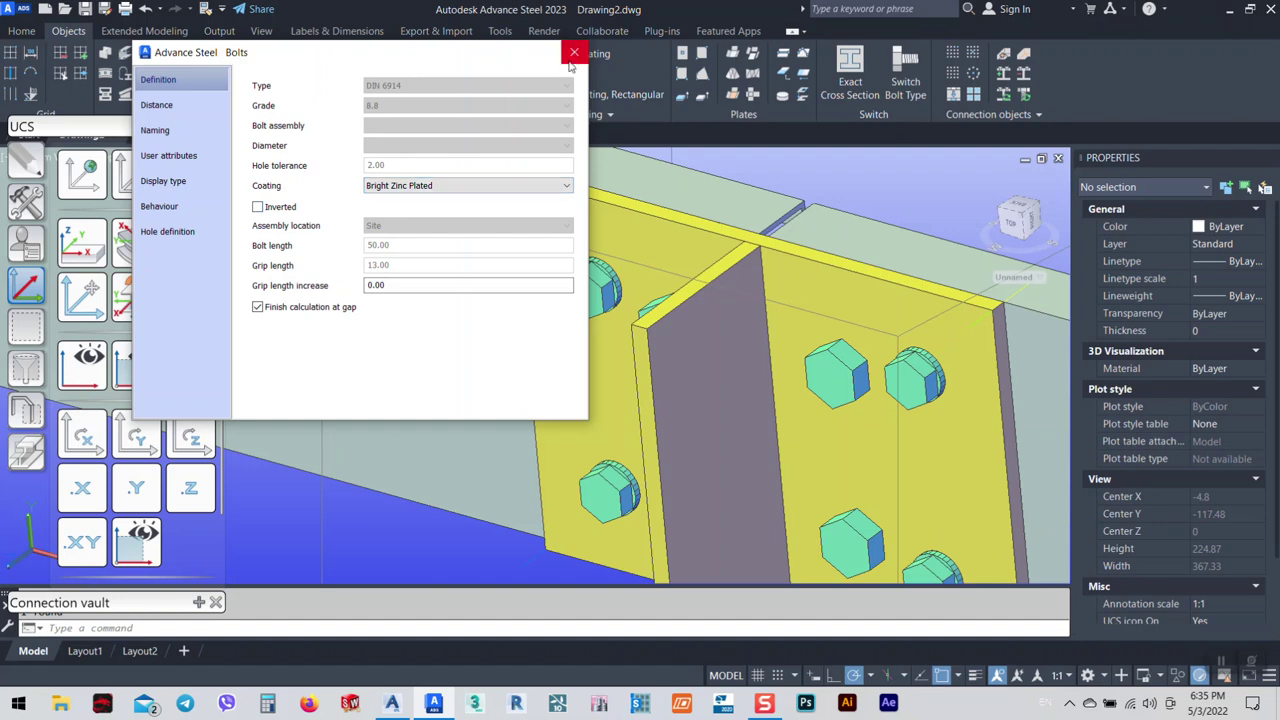
left_click(573, 53)
Set the double purlin splice plate connection's purlin bolts to 12 mm and close its joint properties.
left_click(836, 372)
right_click(838, 372)
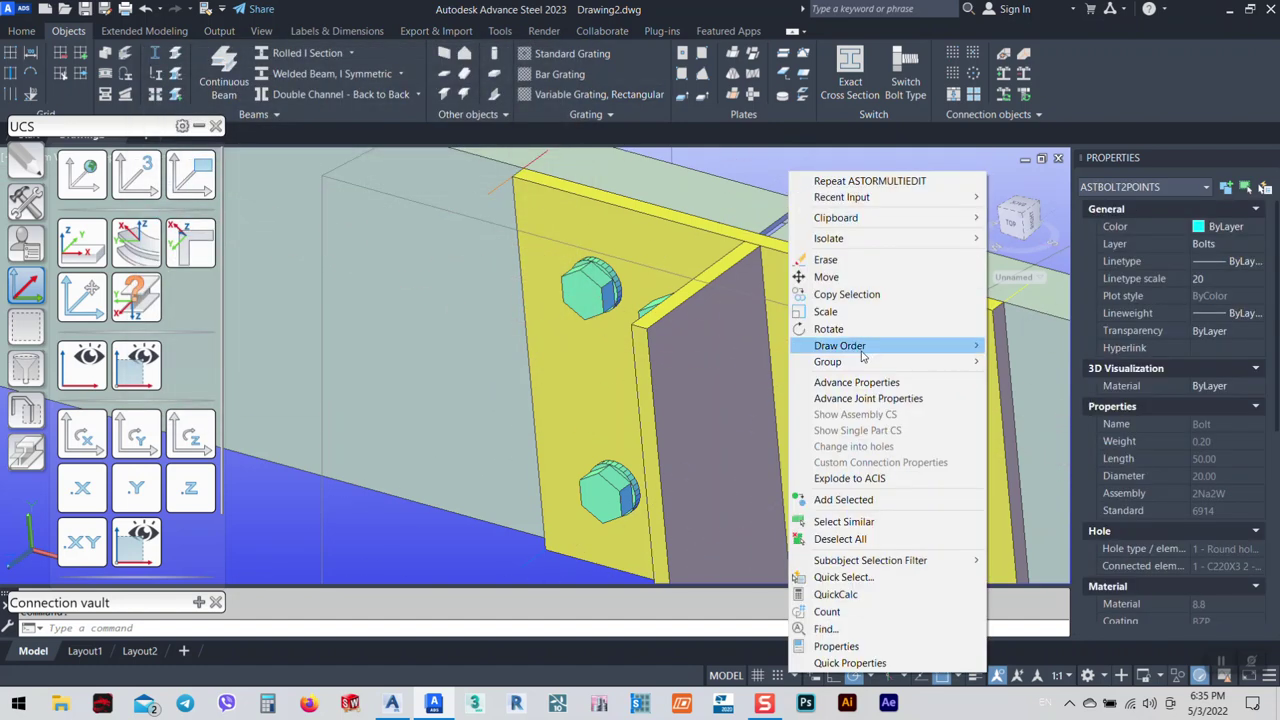
left_click(874, 398)
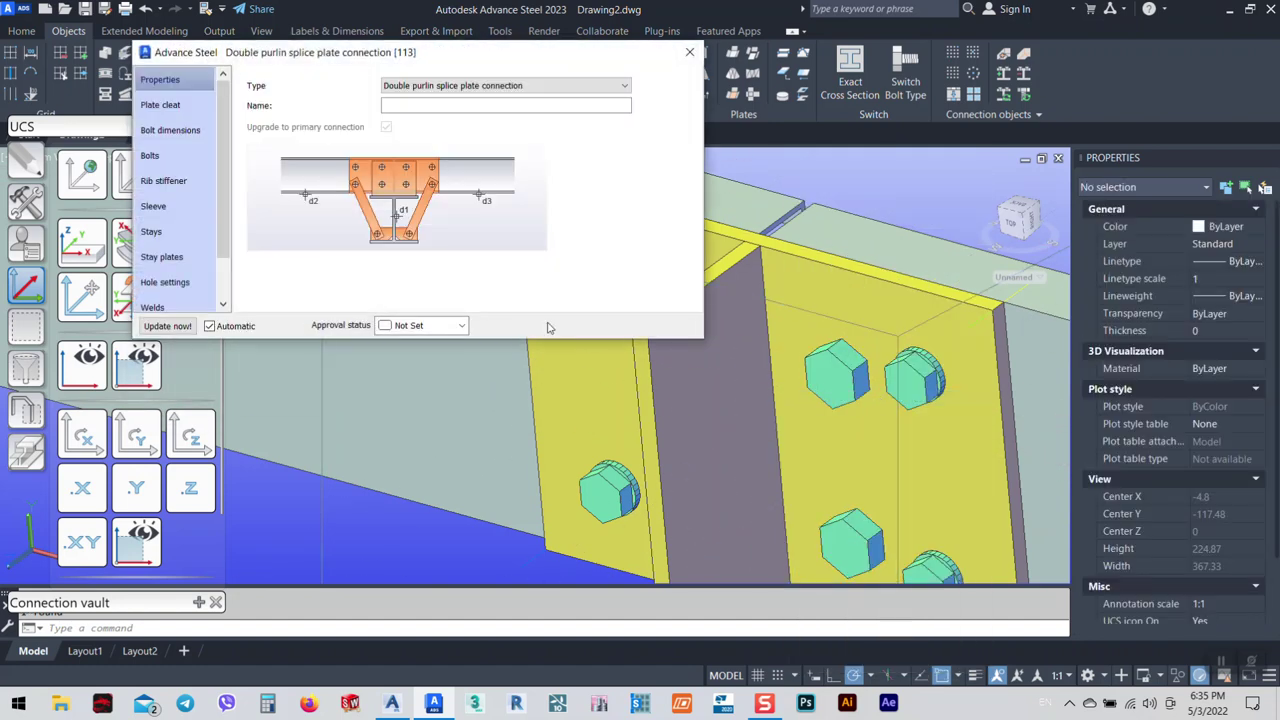
left_click(186, 156)
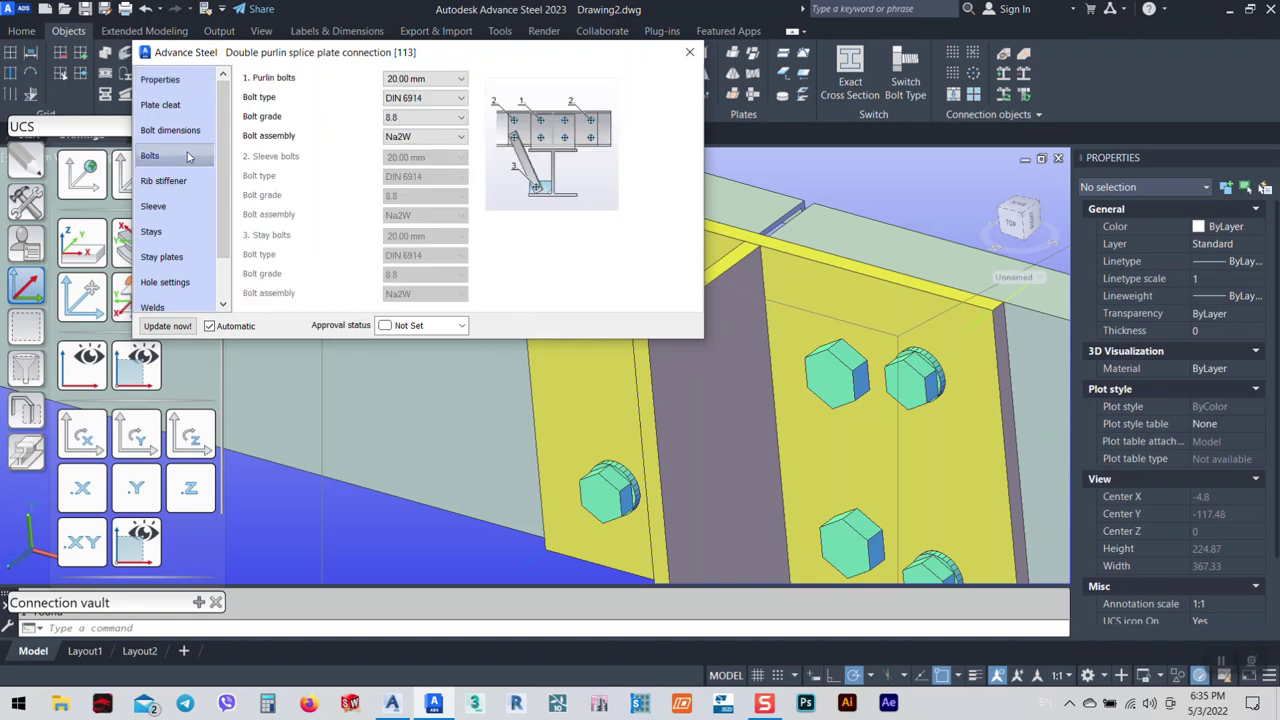
left_click(418, 80)
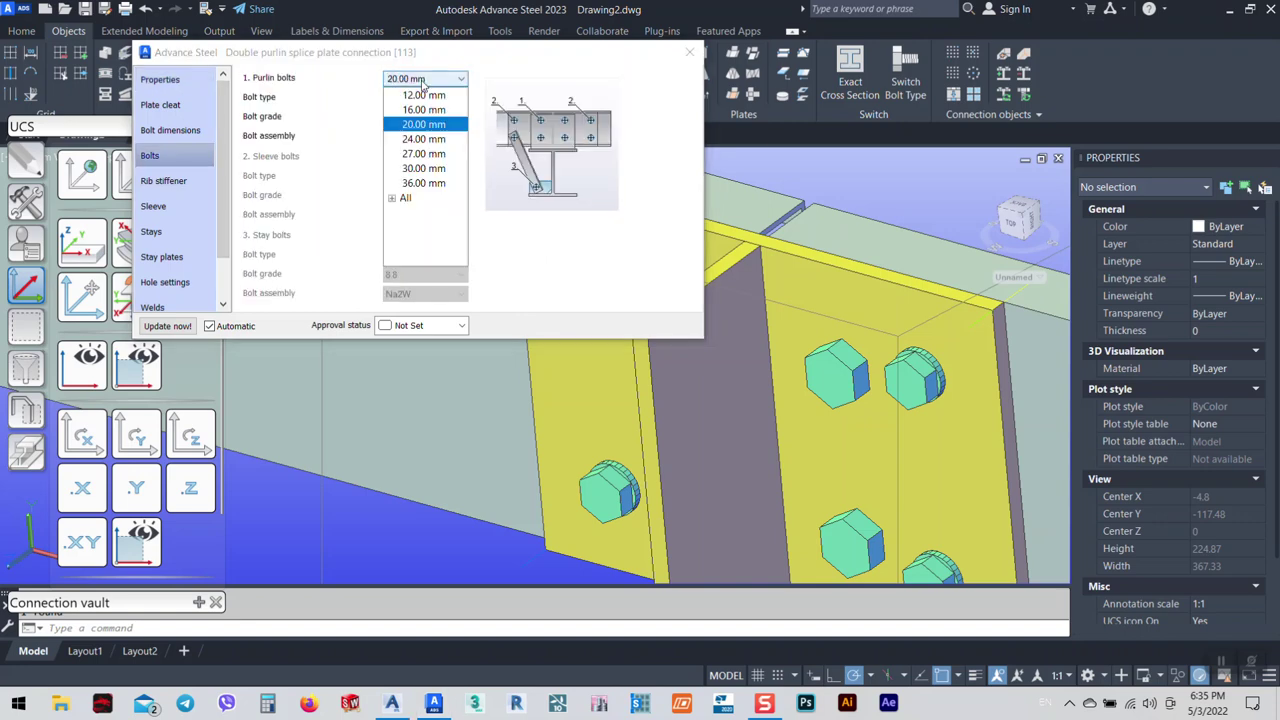
left_click(413, 100)
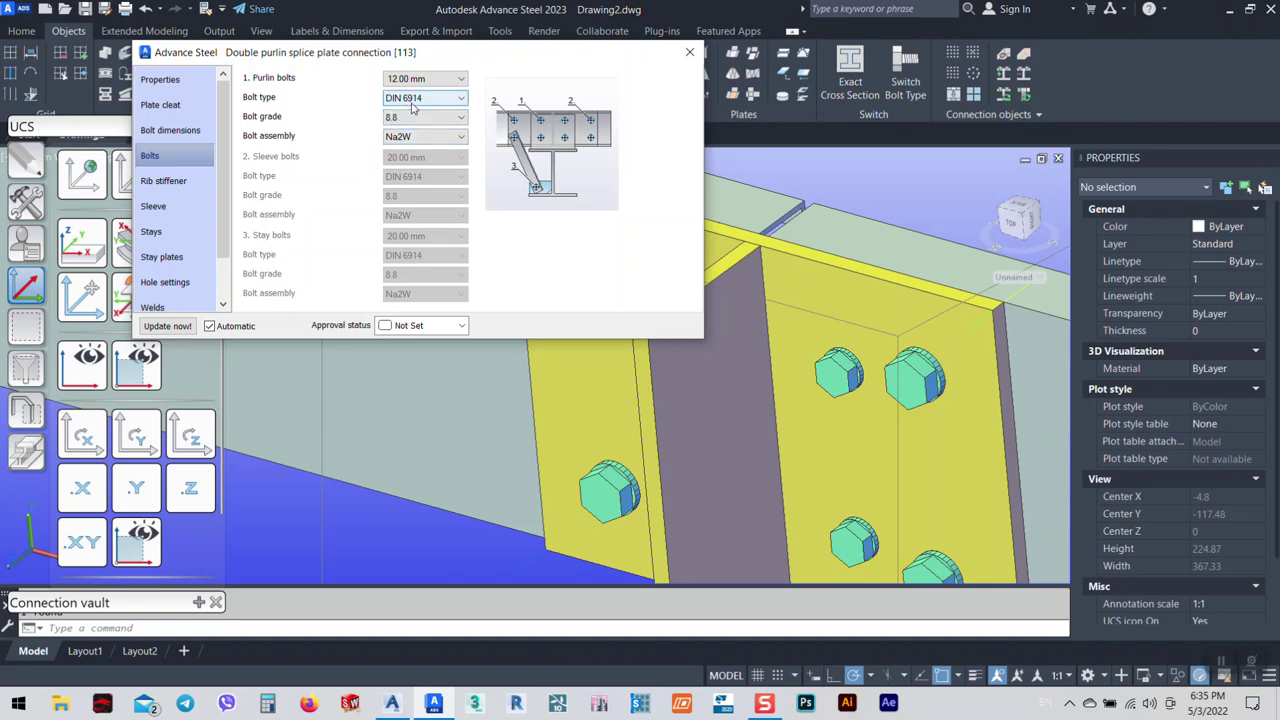
left_click(689, 51)
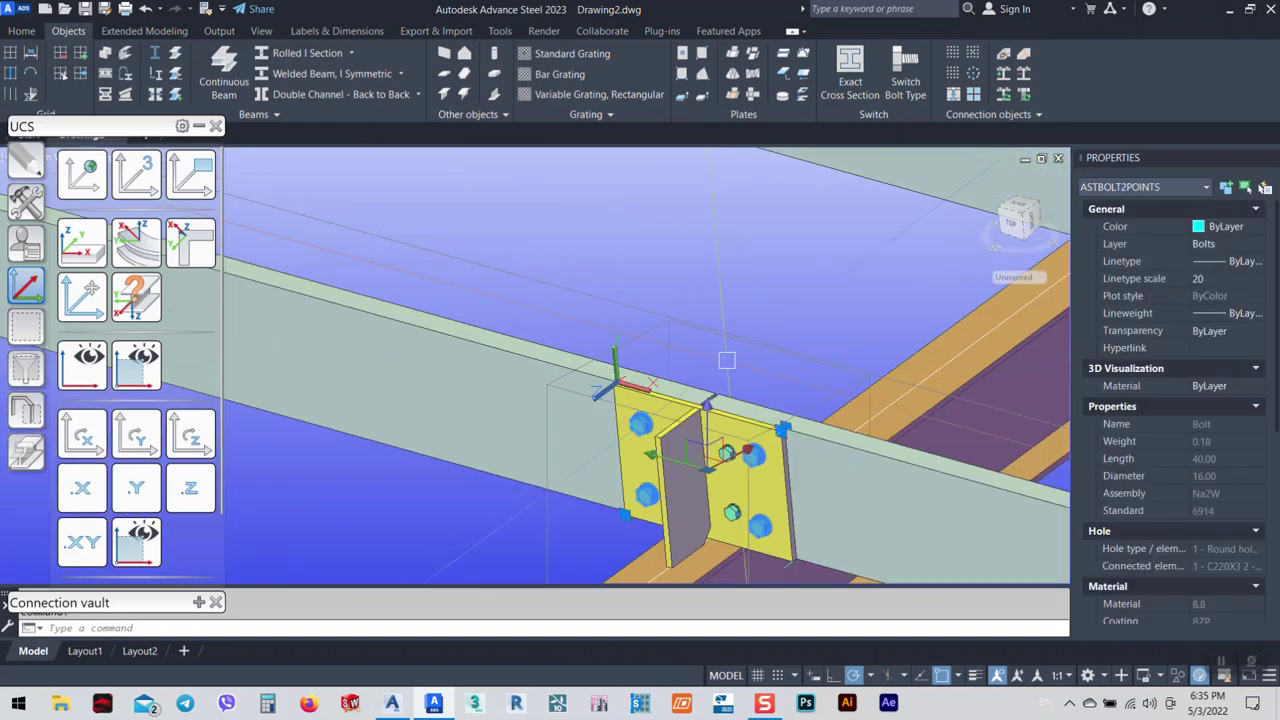
Set the diameter of the manually added outer bolts on the splice plate to 12 mm.
right_click(752, 410)
left_click(855, 410)
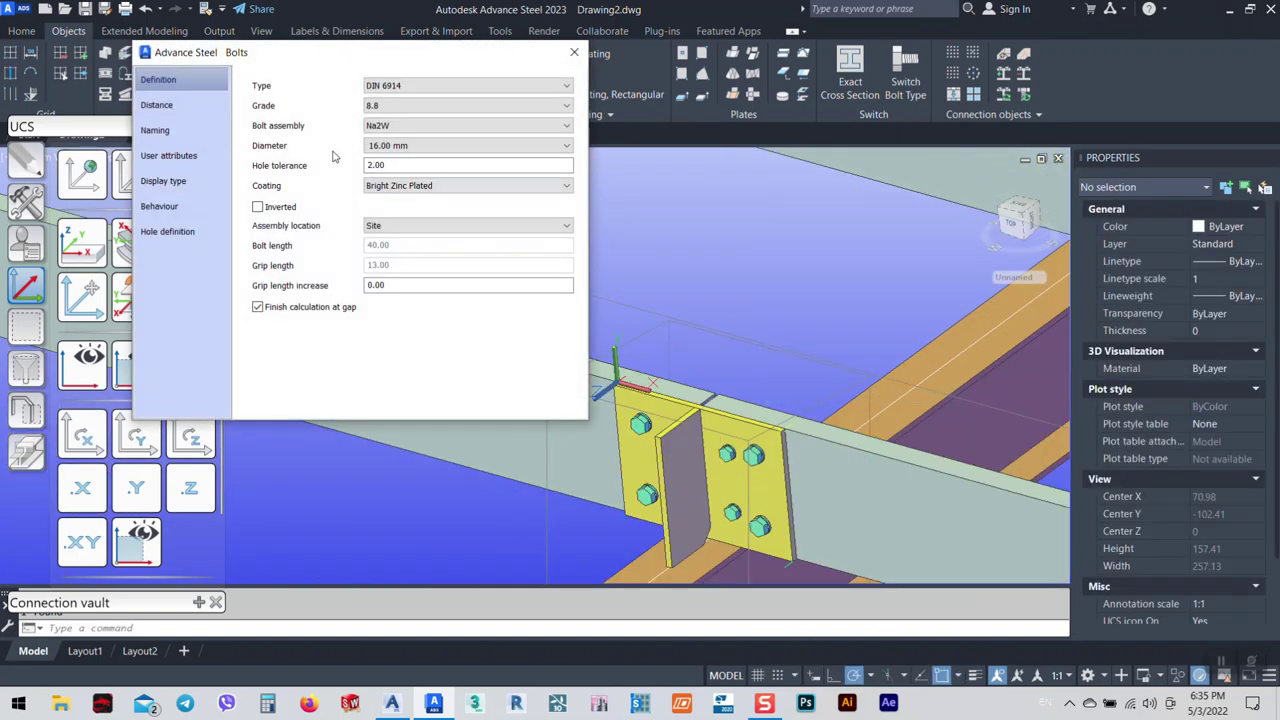
left_click(409, 146)
left_click(405, 161)
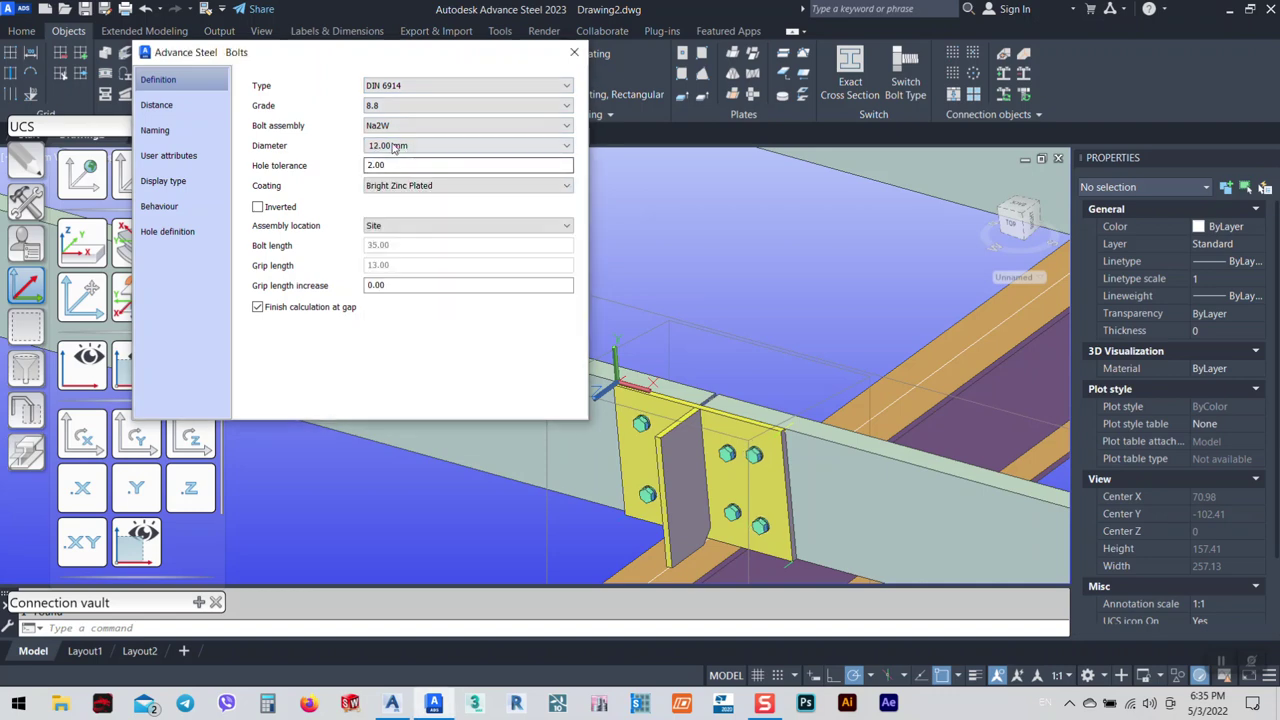
Try a different bolt assembly for the added bolts, set it back to Na2W, and close their settings.
left_click(399, 127)
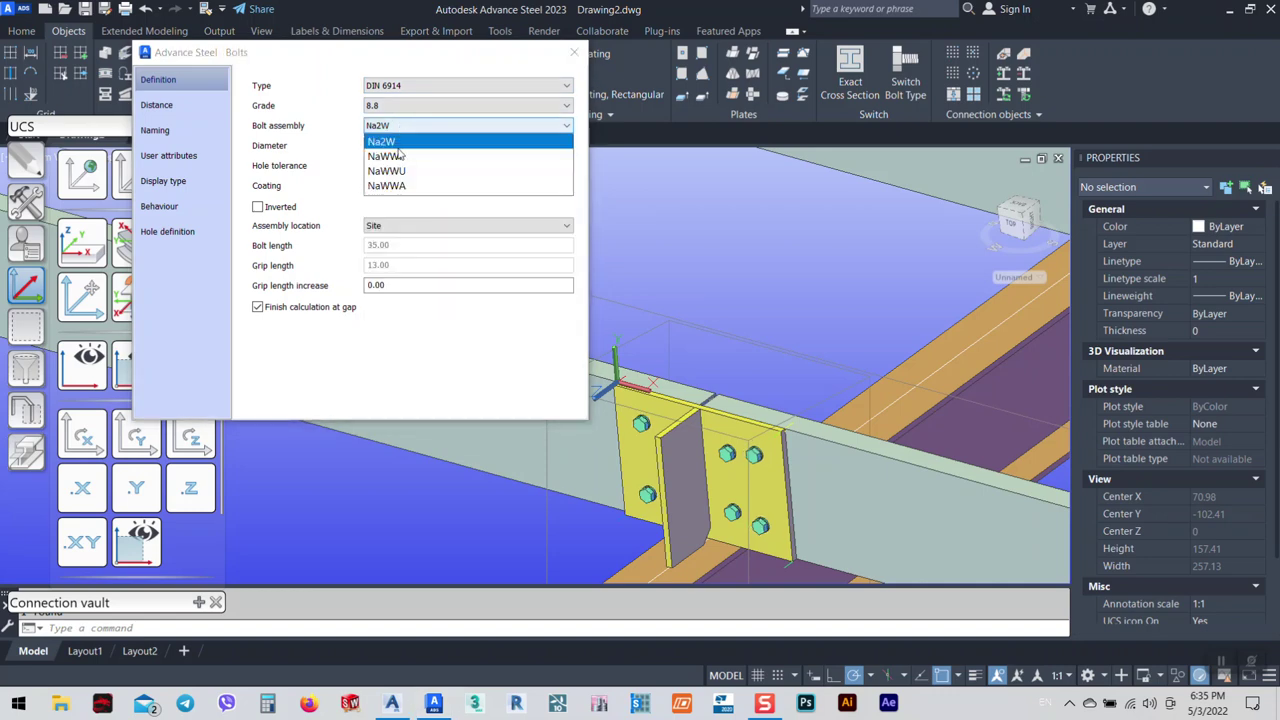
left_click(400, 156)
left_click(399, 128)
left_click(400, 141)
left_click(607, 385)
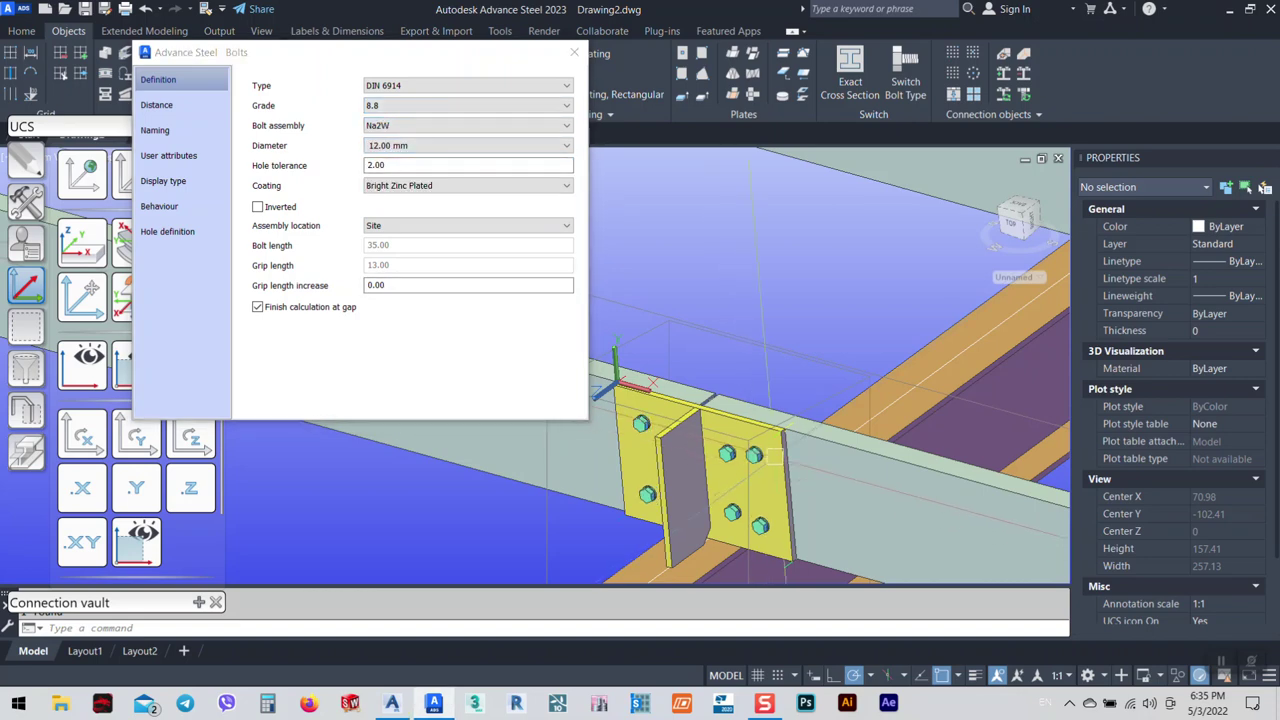
scroll(775, 458, "up", 5)
scroll(780, 433, "down", 4)
middle_click_drag(785, 400, 845, 371, "shift")
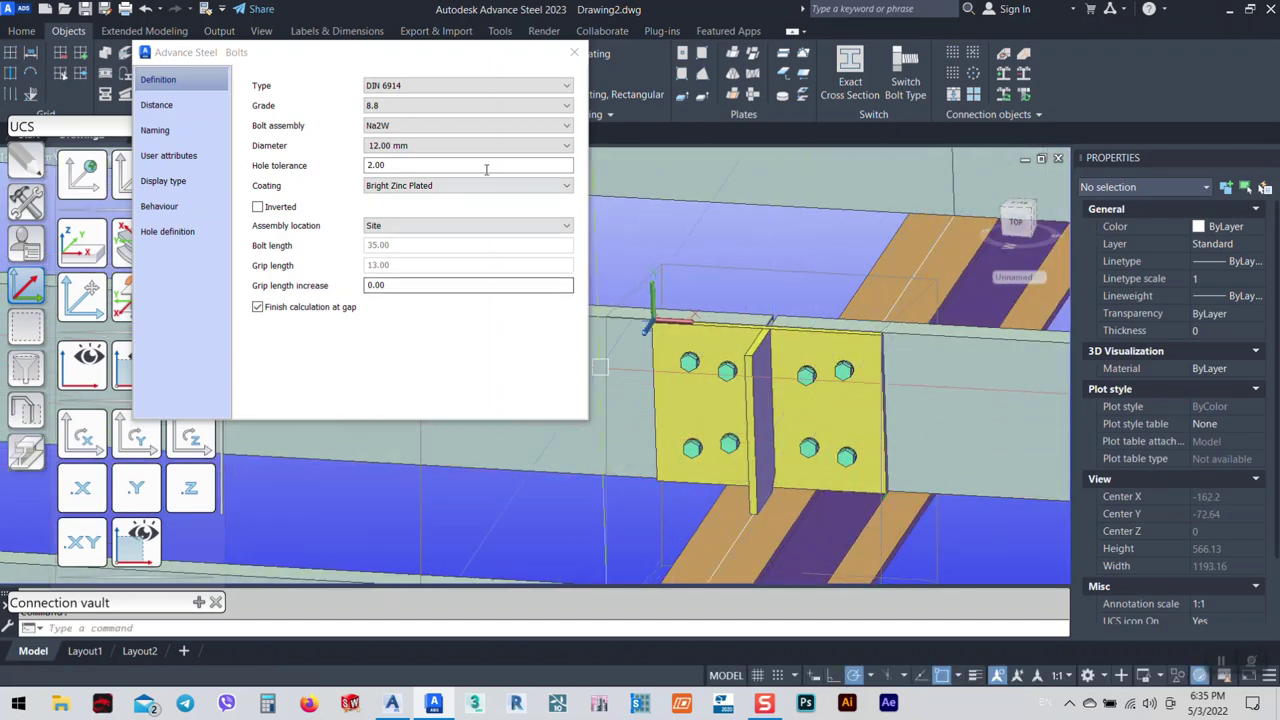
left_click(574, 52)
Set the added bolt pattern's edge distance Y to 60 and close its settings.
scroll(690, 362, "up", 2)
scroll(687, 362, "up", 2)
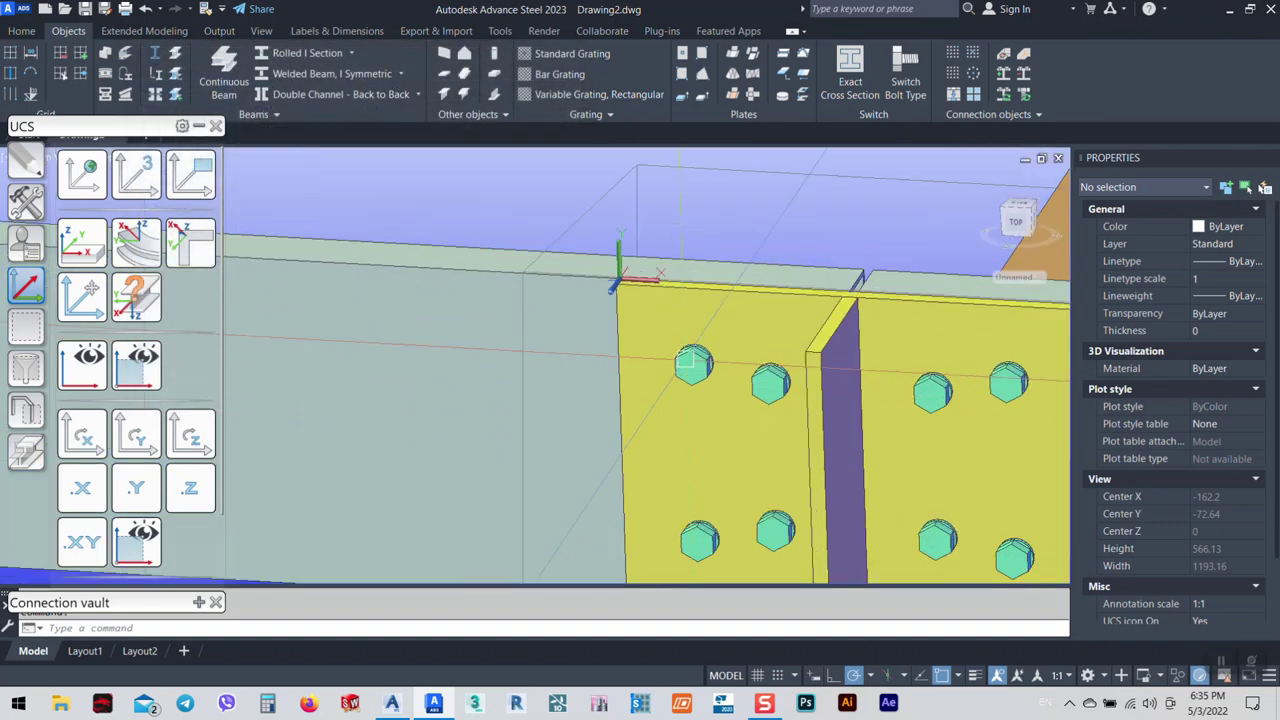
left_click(690, 365)
scroll(687, 445, "down", 3)
right_click(523, 305)
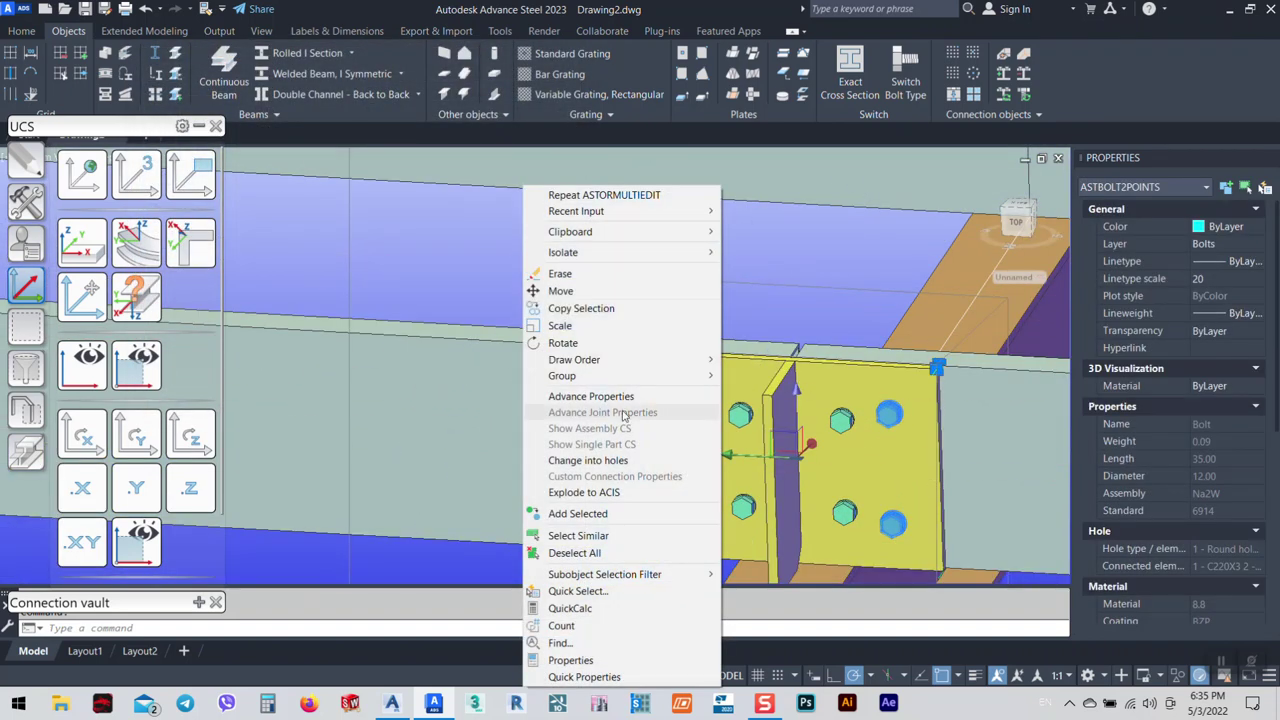
left_click(613, 397)
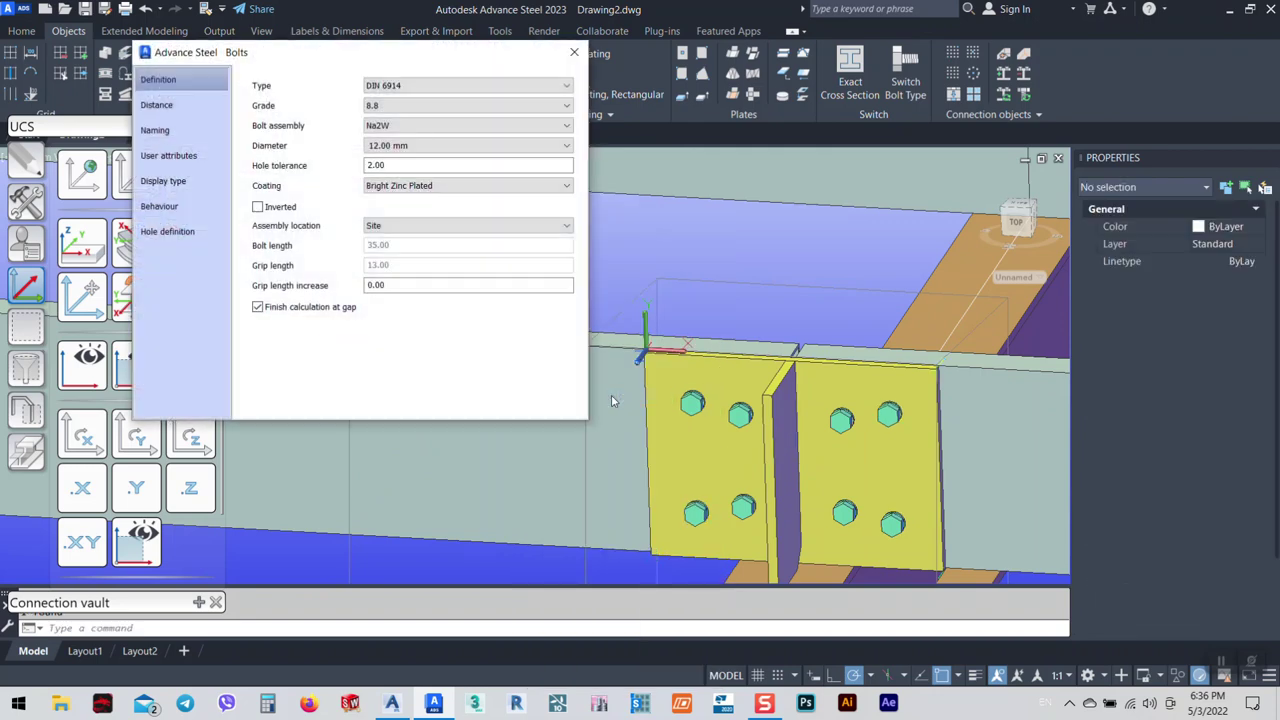
left_click(184, 208)
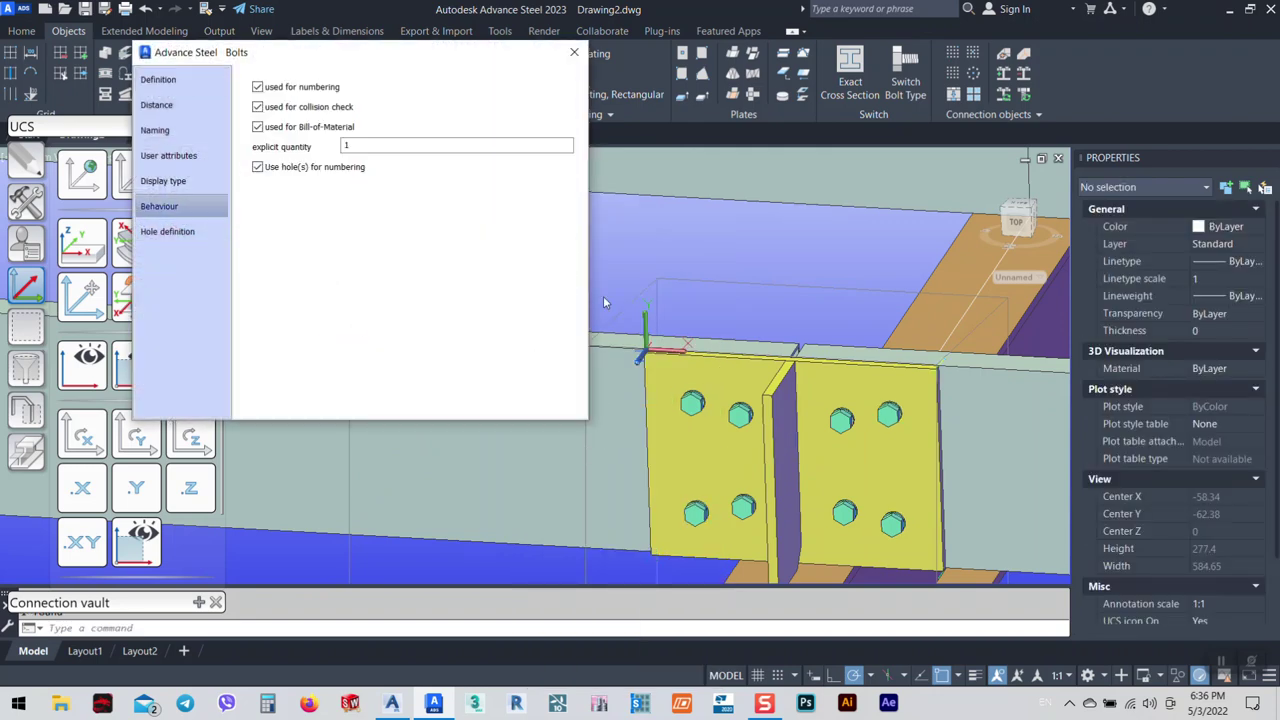
left_click(155, 130)
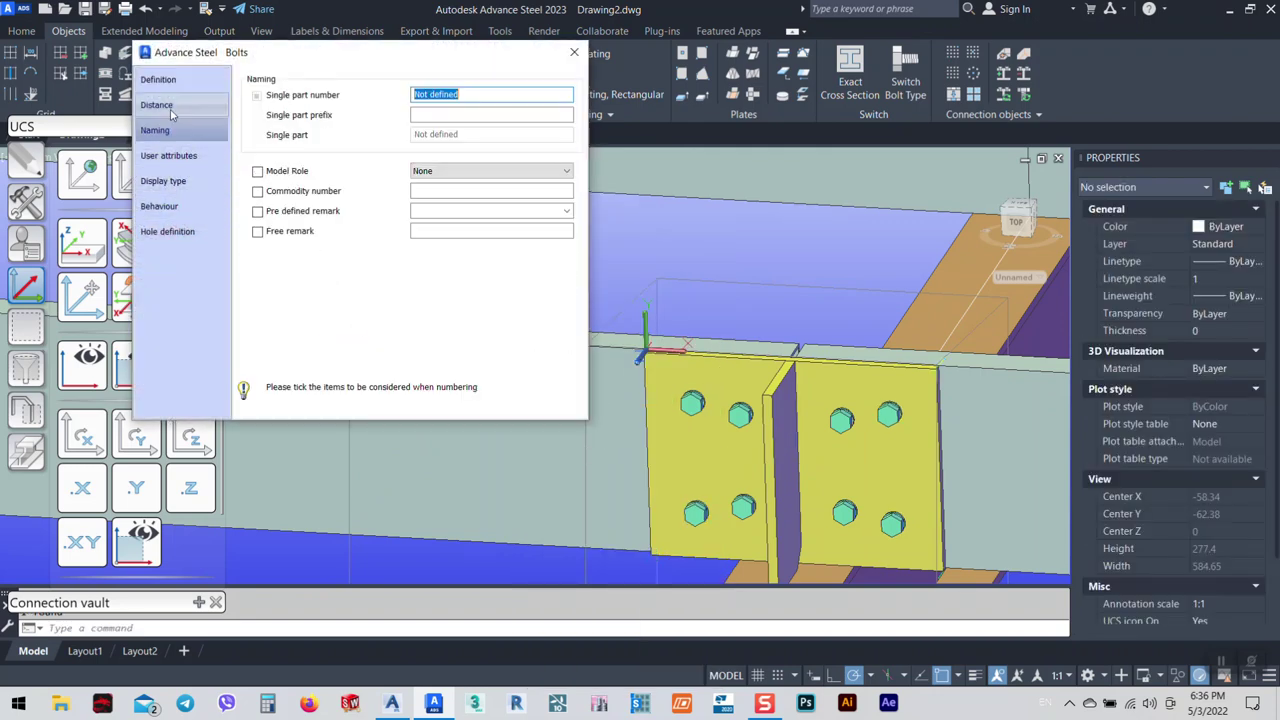
left_click(156, 105)
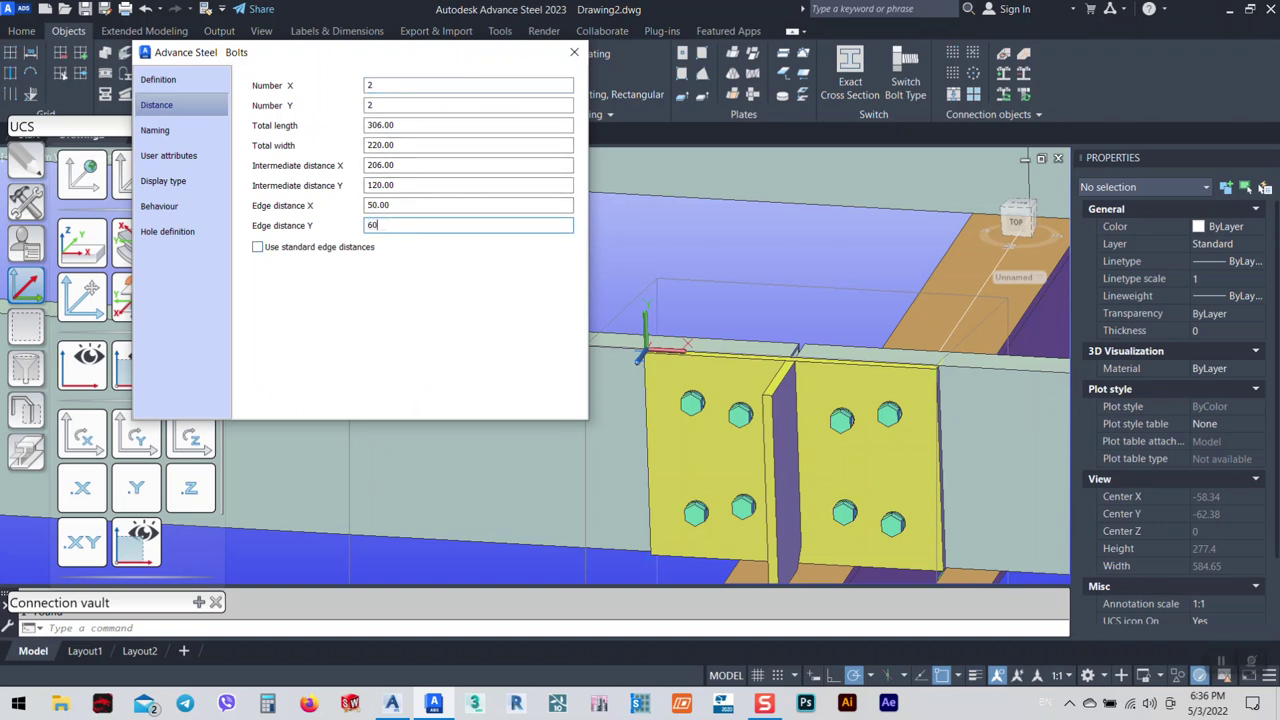
key("Return")
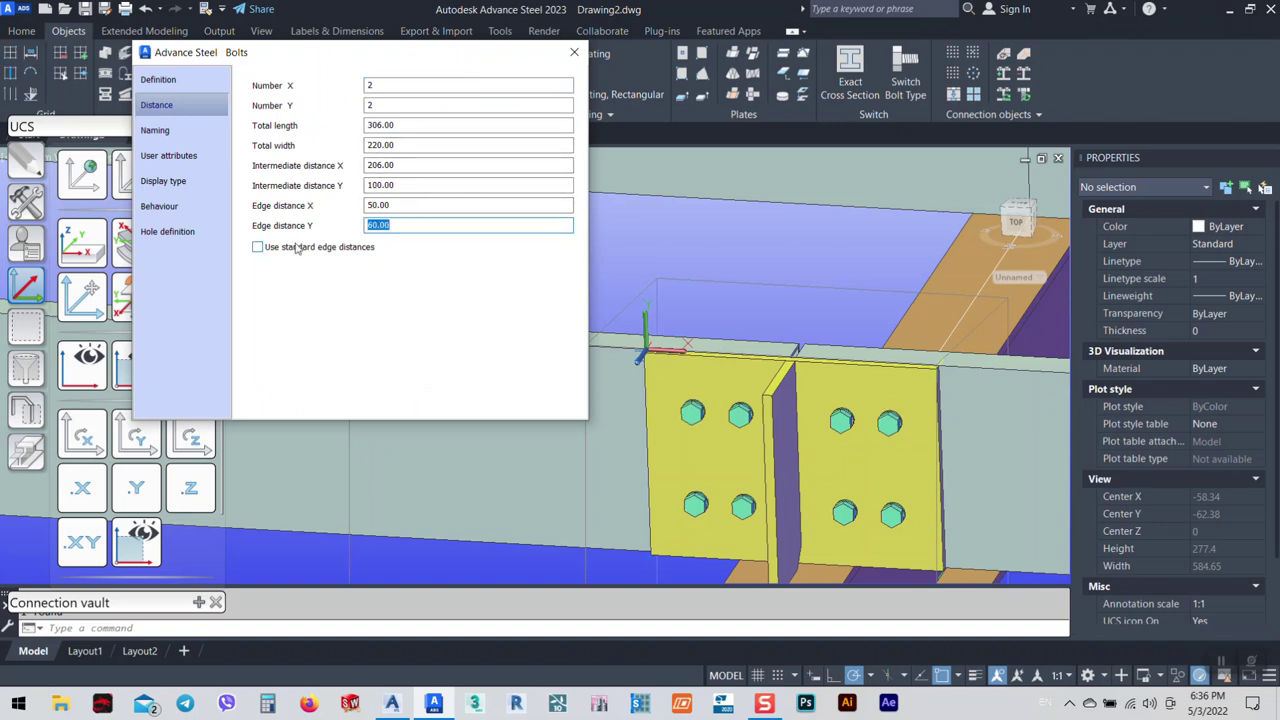
scroll(594, 152, "down", 2)
left_click(574, 53)
Examine the bolted purlin splice and the purlins on both sides of it, up close and within the whole frame.
middle_click_drag(849, 388, 784, 420, "shift")
scroll(714, 325, "up", 3)
left_click(775, 336)
middle_click(776, 340)
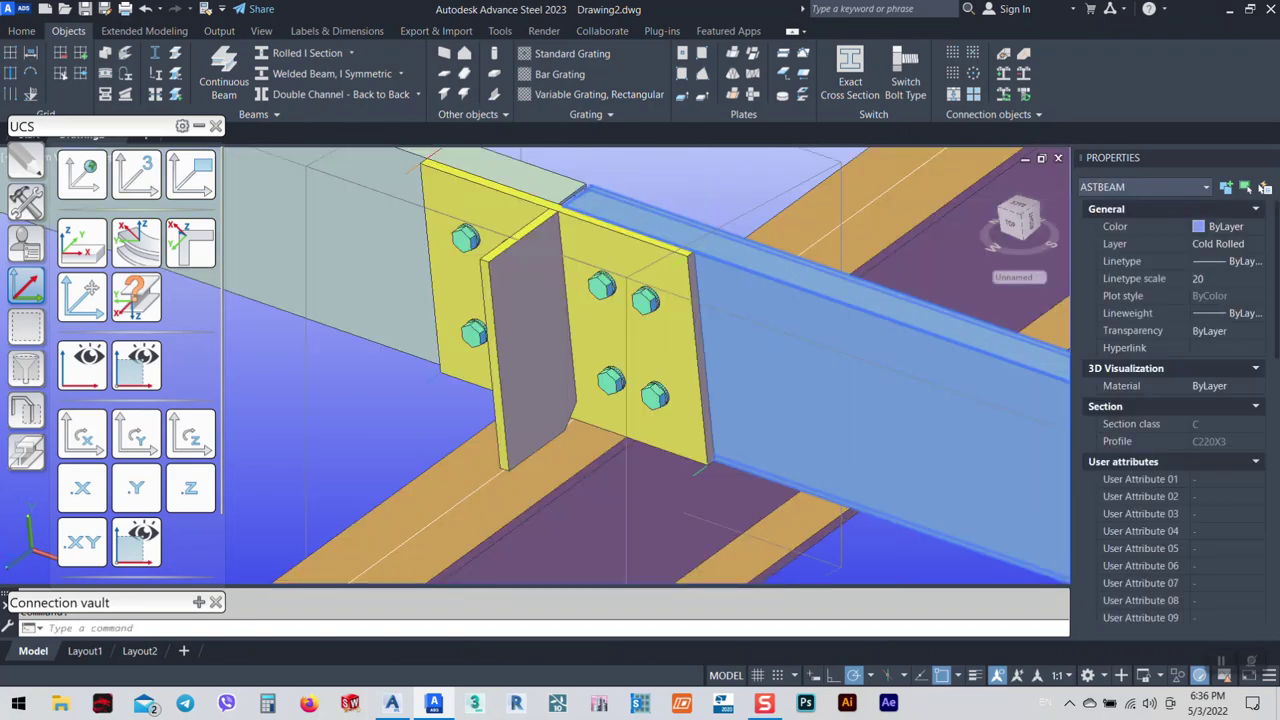
middle_click(776, 340)
middle_click_drag(776, 340, 700, 240, "shift")
middle_click_drag(491, 310, 540, 500, "shift")
scroll(389, 383, "up", 6)
scroll(558, 368, "up", 5)
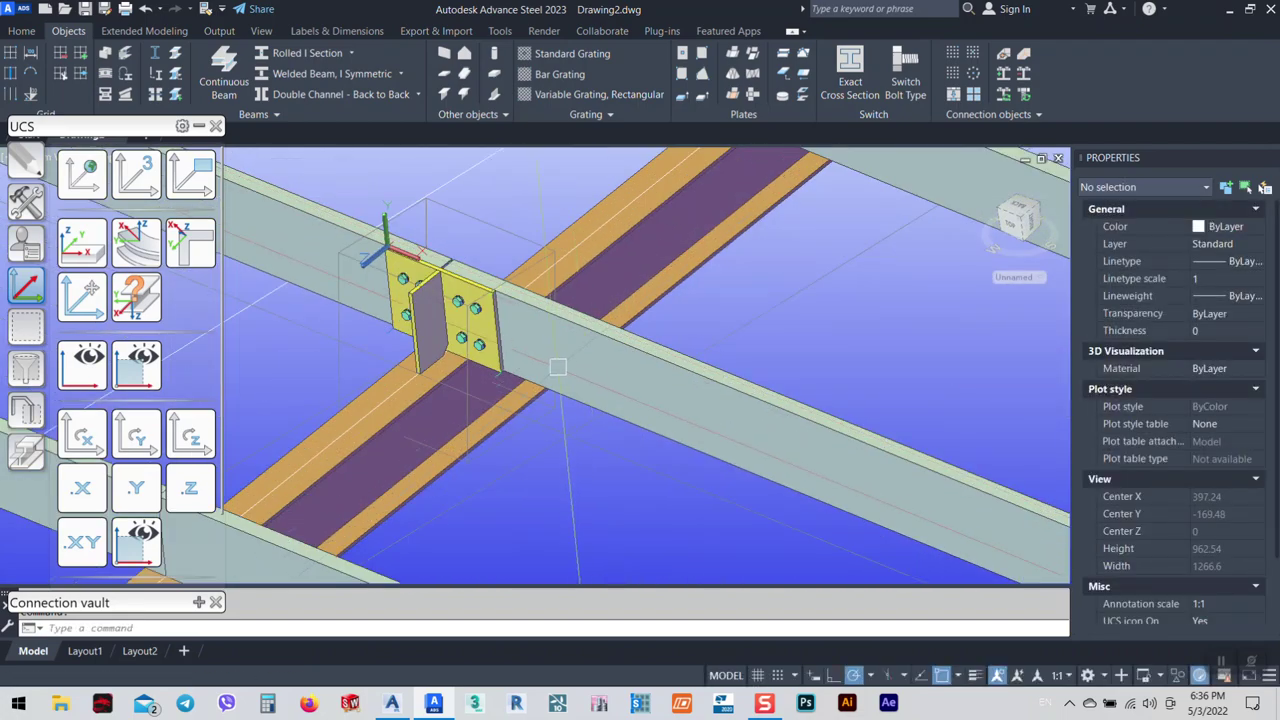
left_click(620, 425)
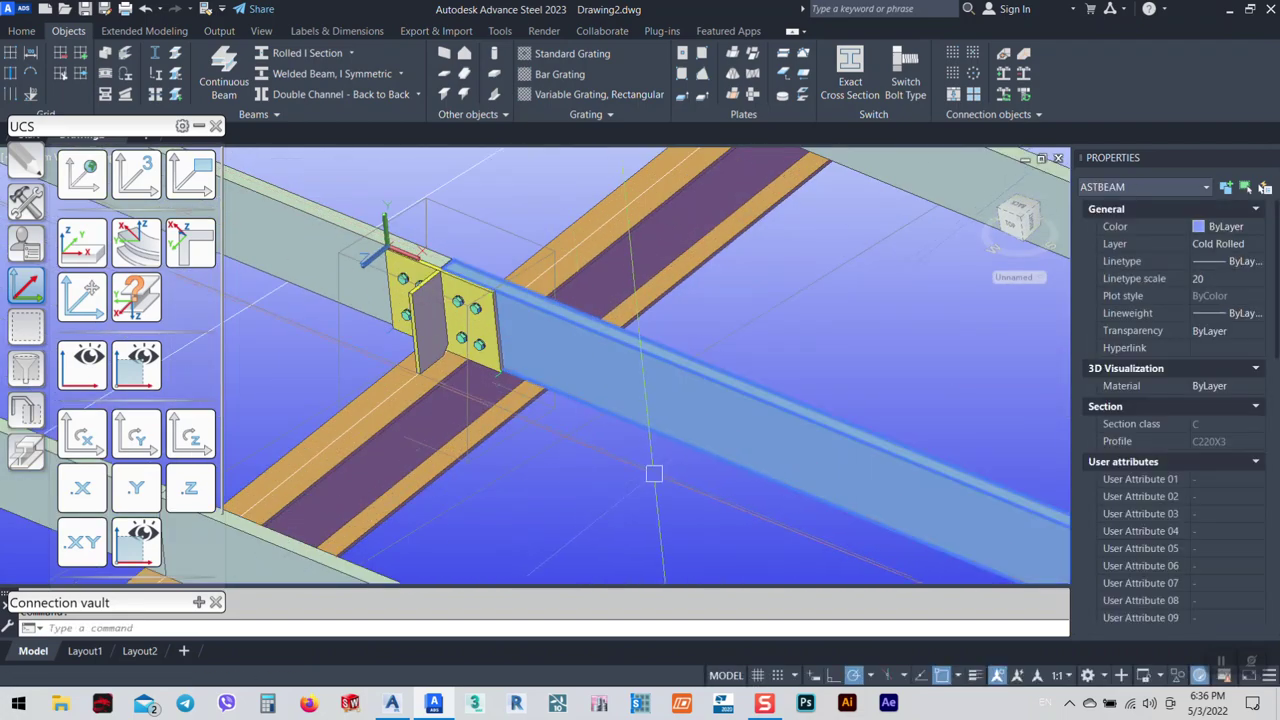
key("Escape")
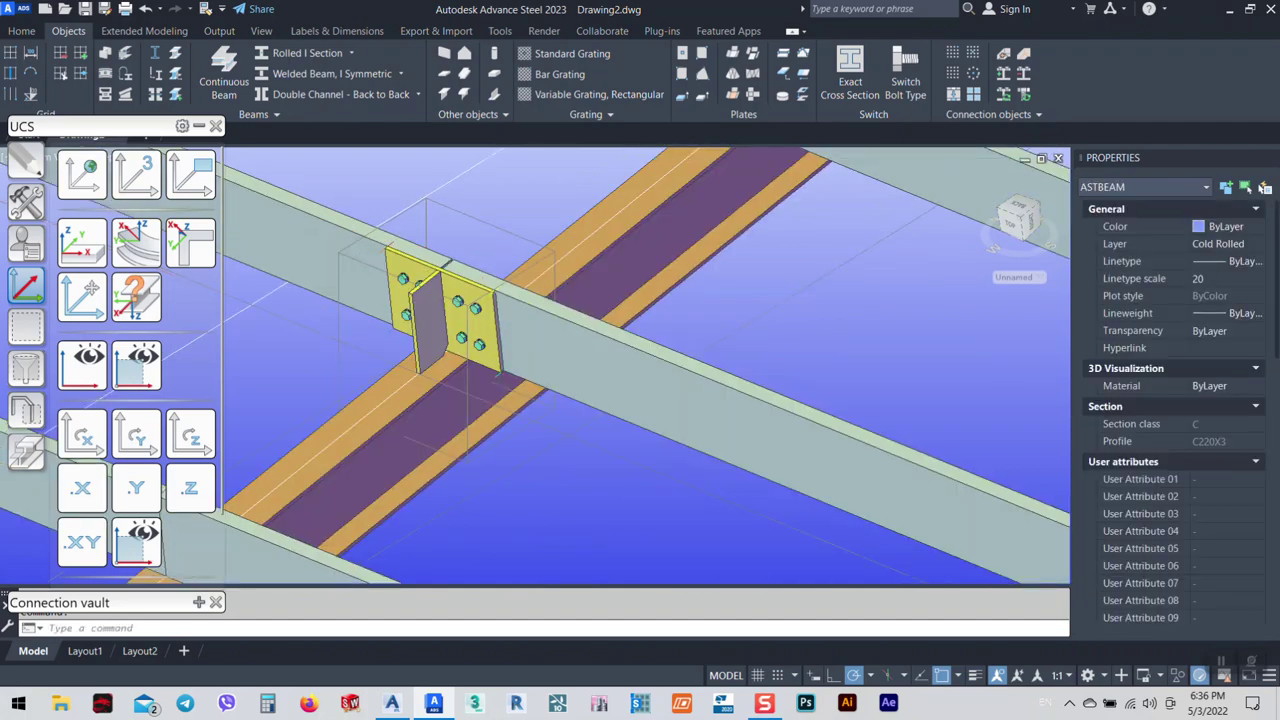
middle_click(393, 377)
middle_click(393, 377)
scroll(393, 380, "up", 8)
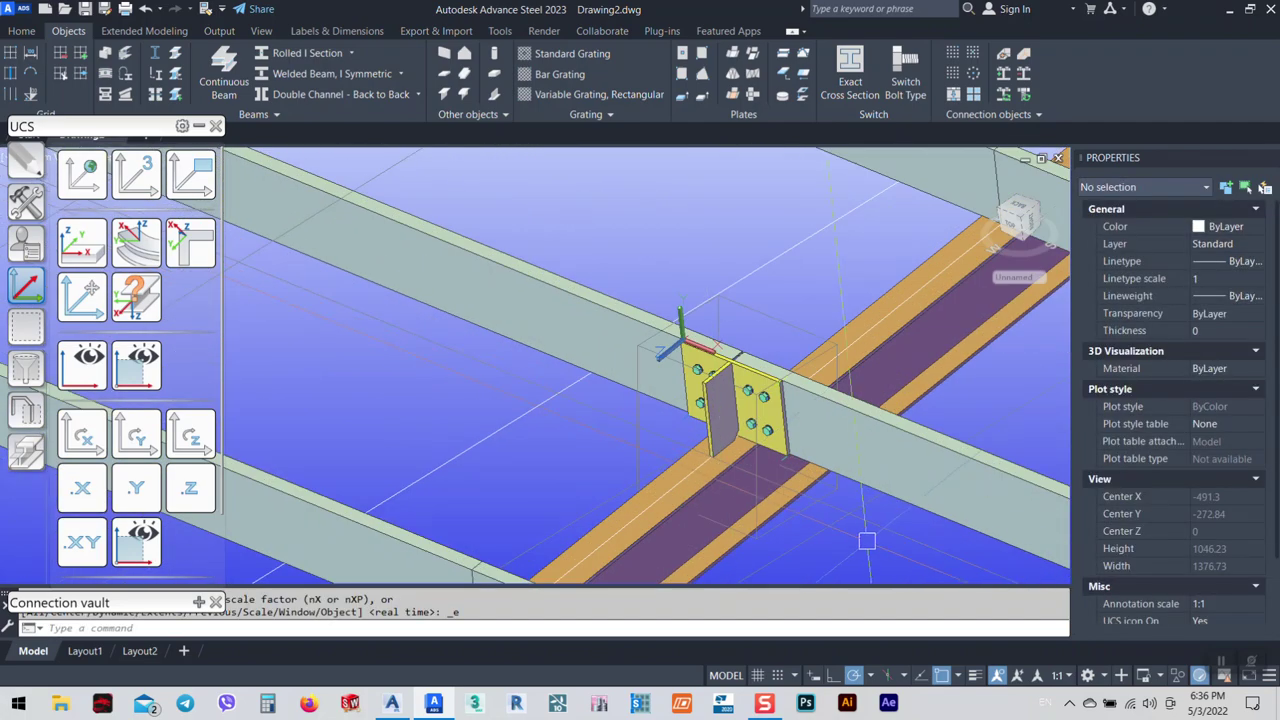
left_click(886, 431)
middle_click_drag(863, 518, 858, 510, "shift")
scroll(672, 300, "up", 4)
left_click(563, 374)
scroll(626, 186, "down", 4)
middle_click_drag(689, 194, 686, 198, "shift")
key("Escape")
middle_click(428, 445)
middle_click(428, 445)
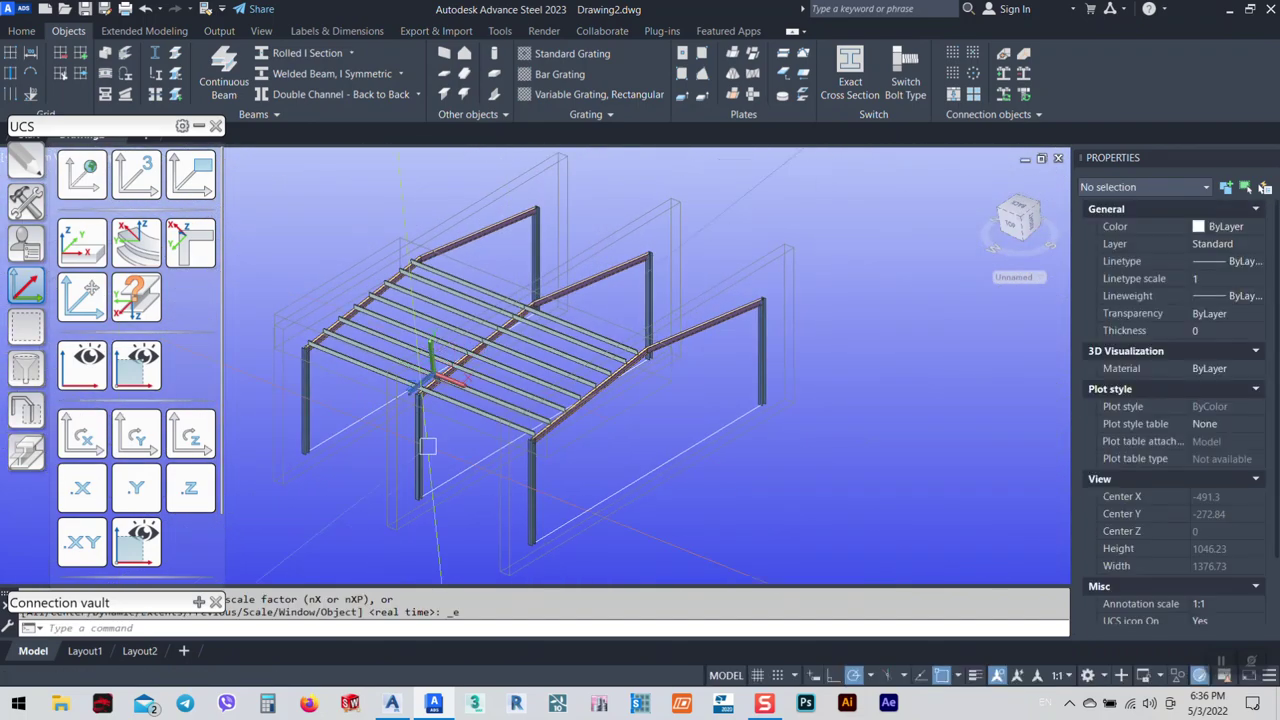
Examine the spliced purlin's end on its own to check its bolt holes.
scroll(428, 385, "up", 8)
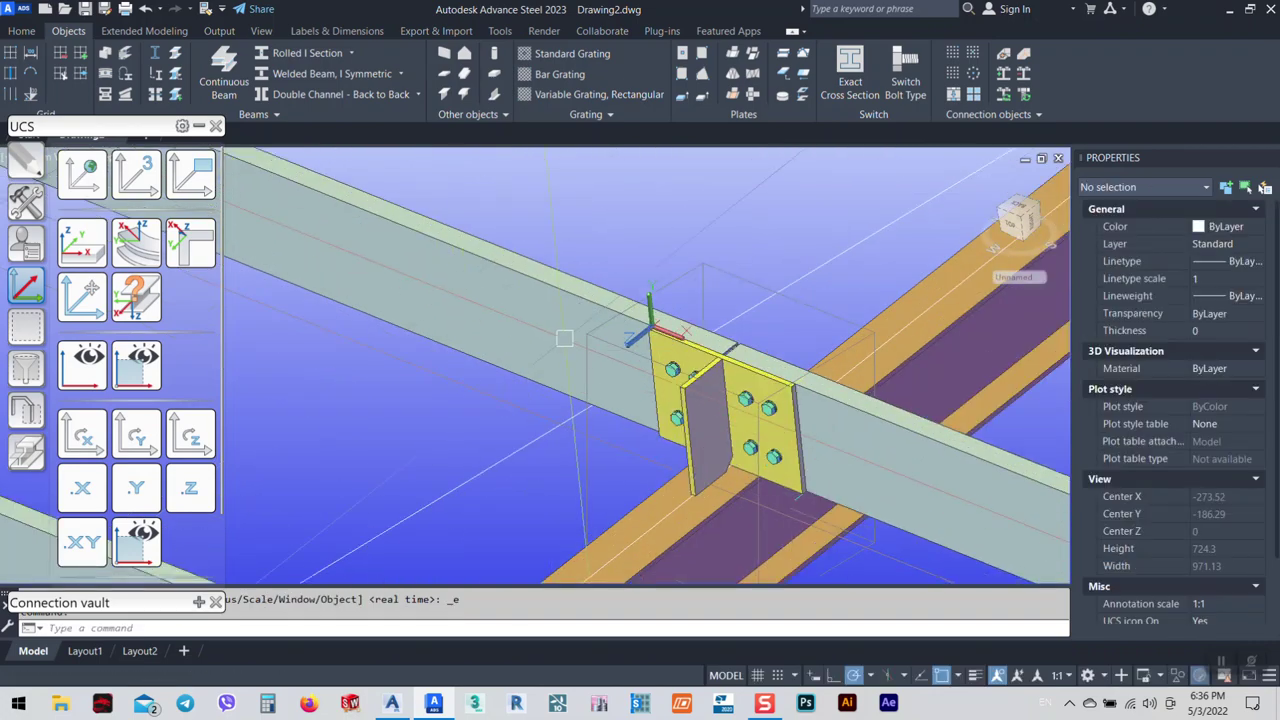
left_click(563, 340)
middle_click_drag(563, 340, 552, 356, "shift")
middle_click(448, 378)
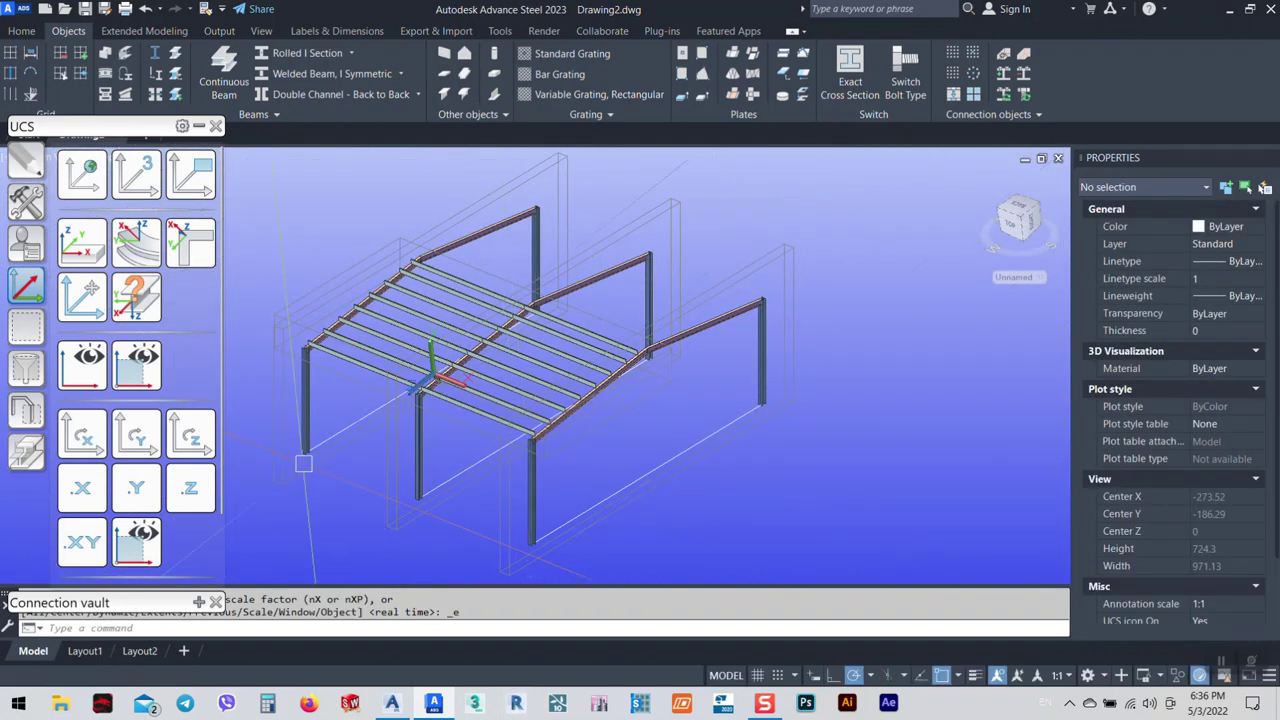
scroll(378, 353, "up", 12)
middle_click_drag(579, 200, 733, 372)
left_click(731, 371)
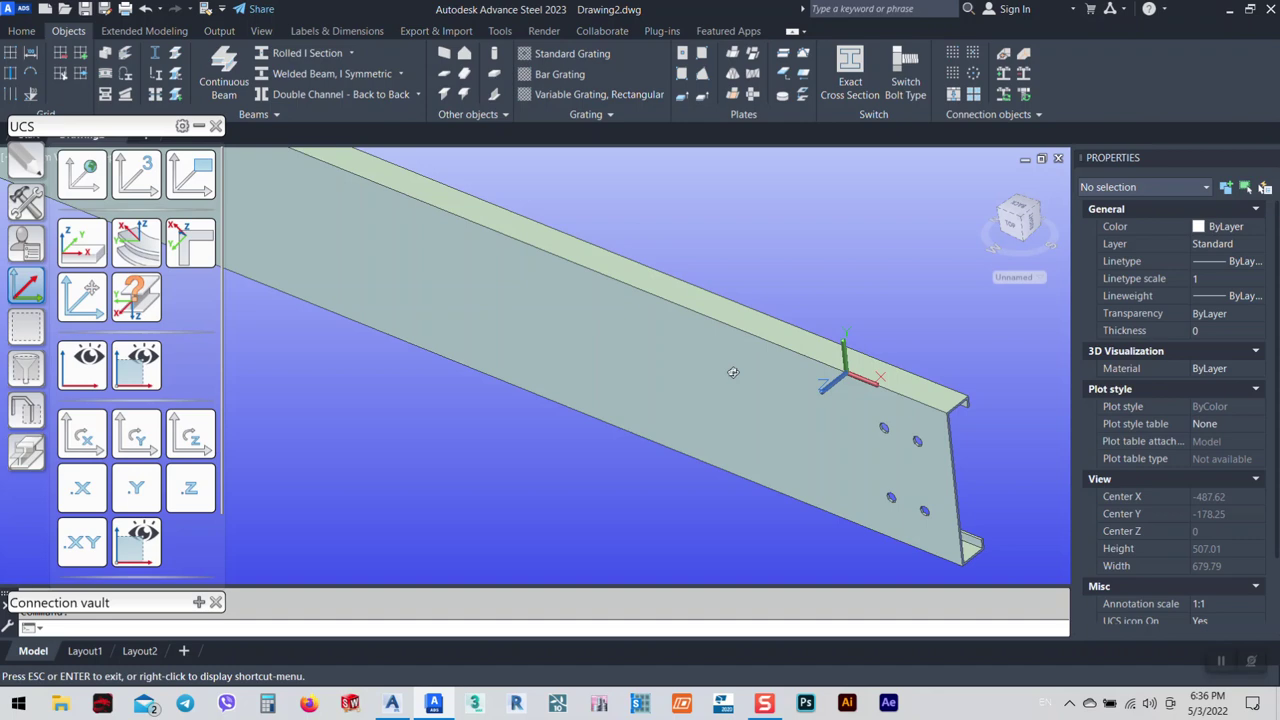
key("Escape")
scroll(733, 372, "down", 5)
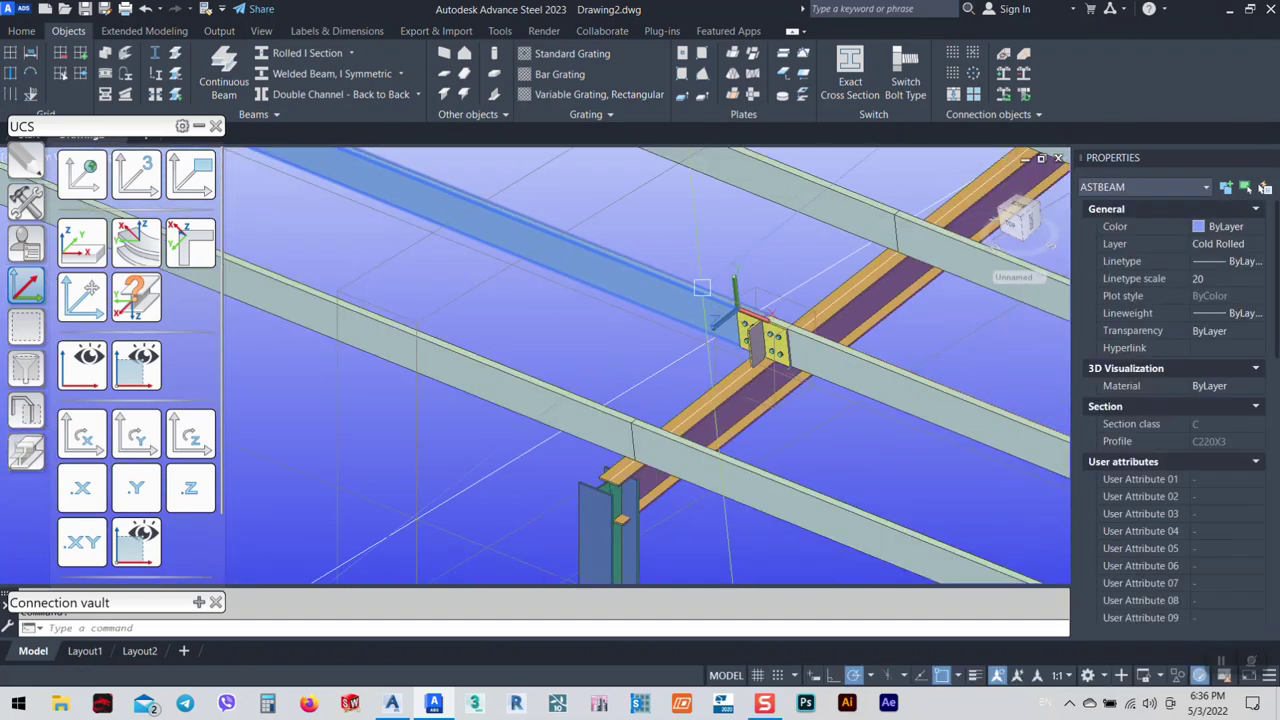
scroll(780, 338, "up", 5)
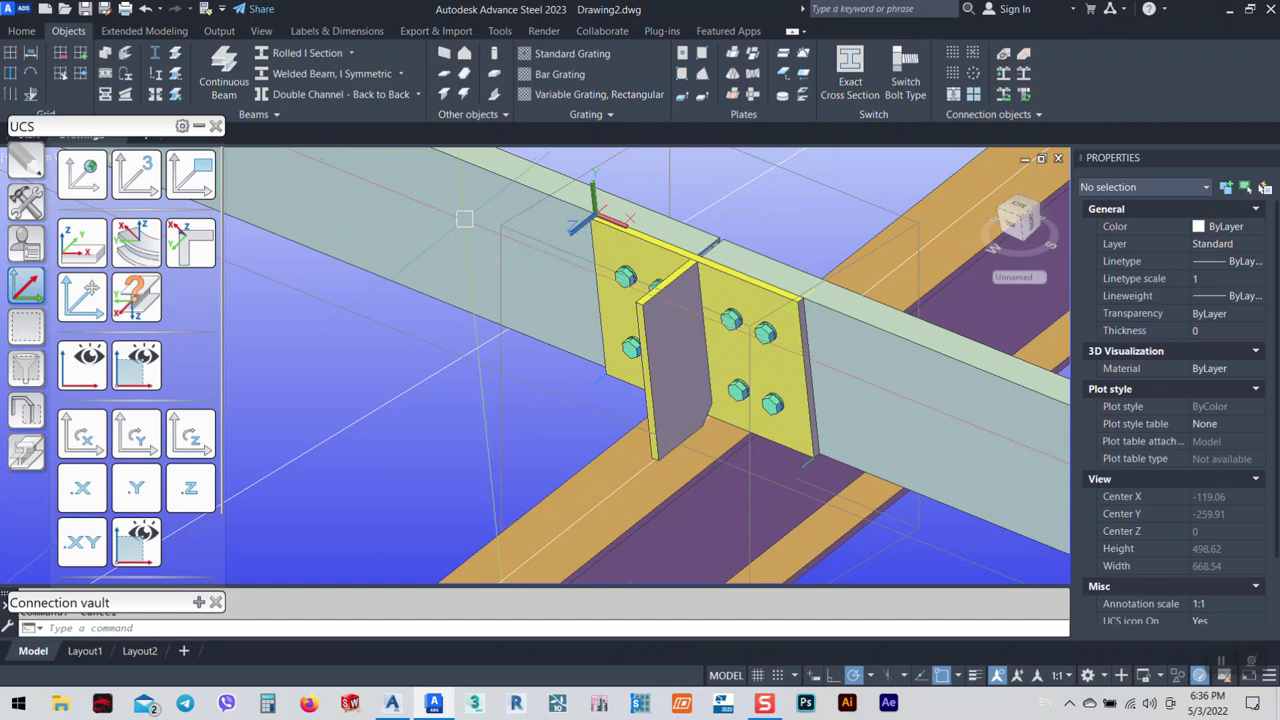
Select the purlin splice plate, its connection box and the added bolts at the detailed purlin joint.
scroll(418, 251, "down", 4)
middle_click_drag(506, 212, 586, 358)
middle_click_drag(817, 281, 629, 312)
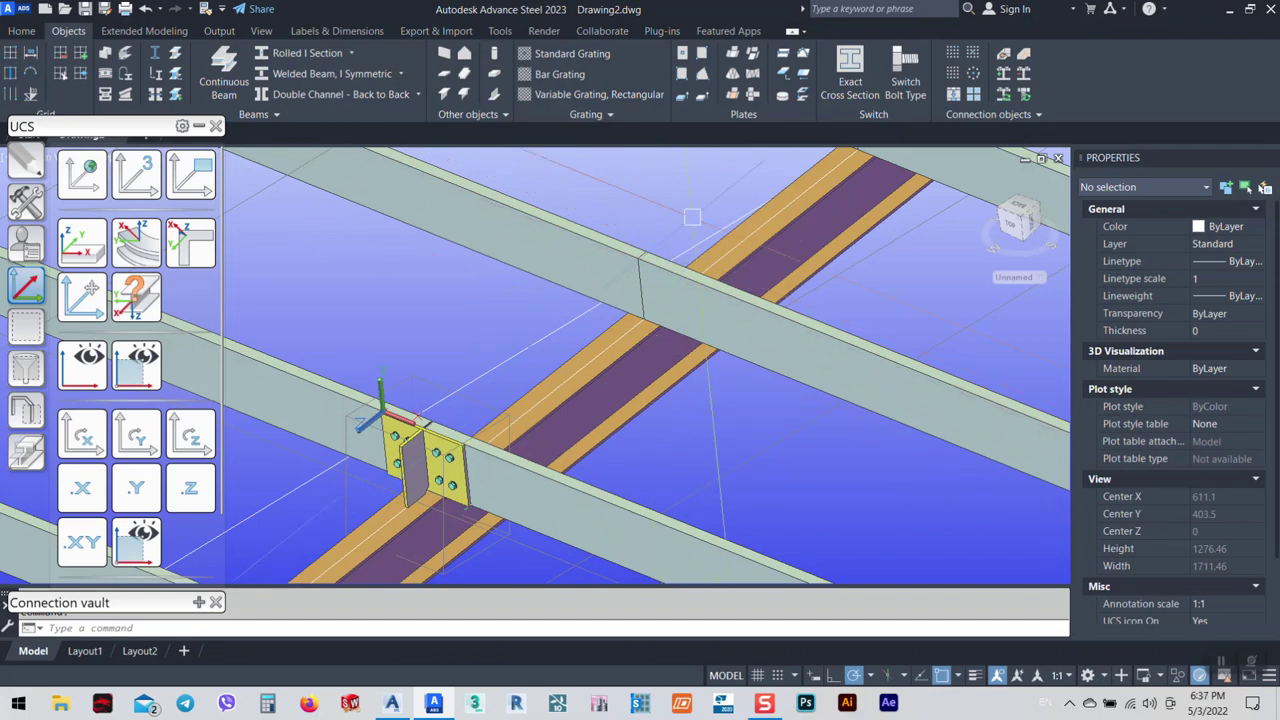
scroll(618, 360, "down", 5)
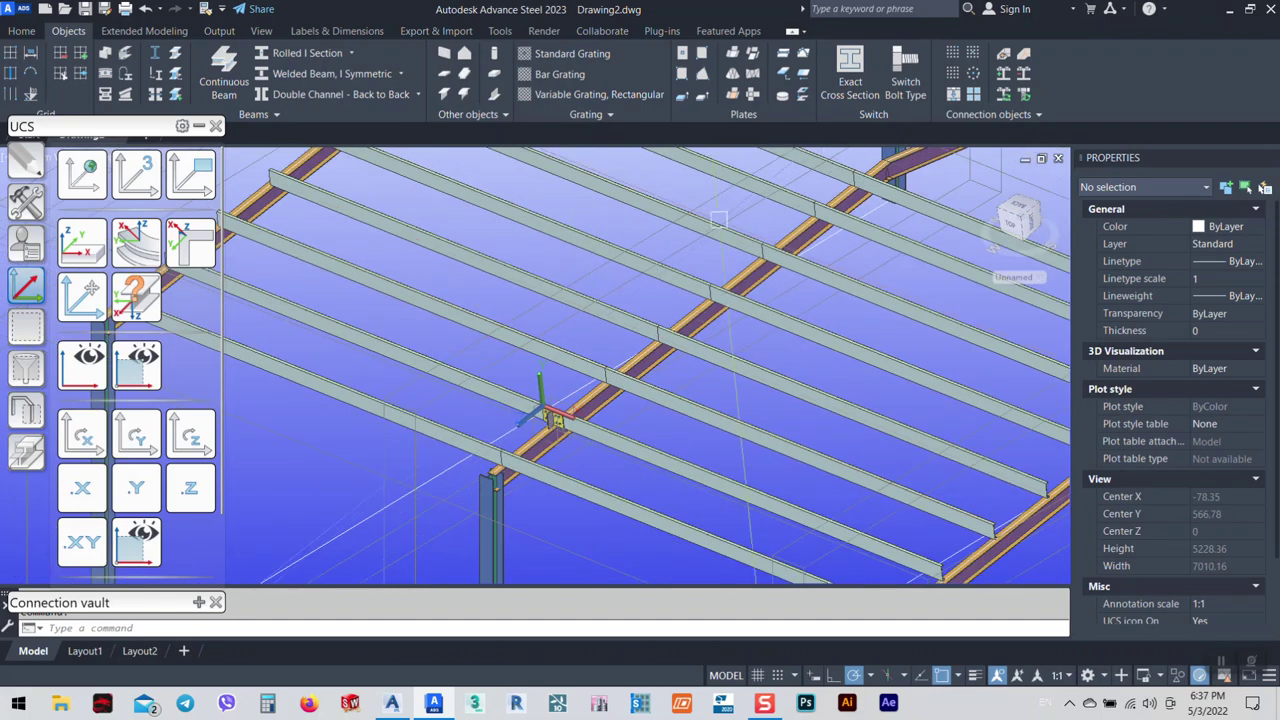
scroll(568, 406, "up", 8)
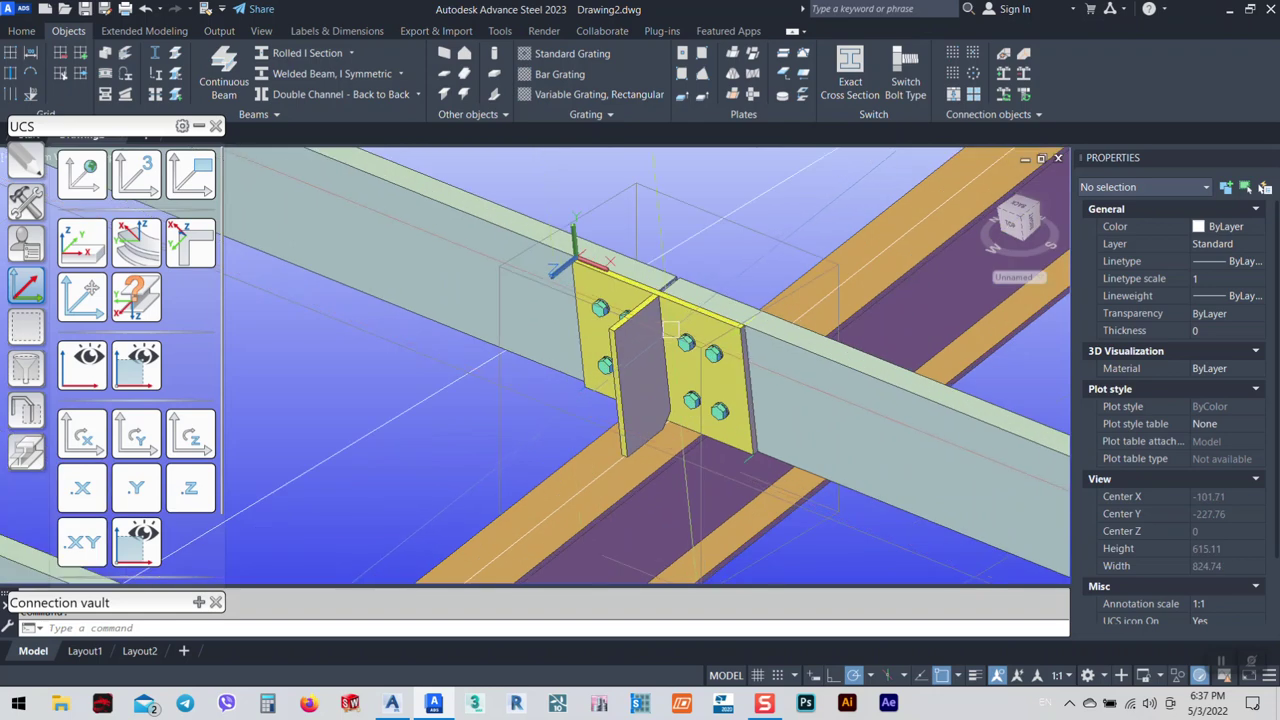
scroll(680, 328, "up", 3)
left_click(695, 320)
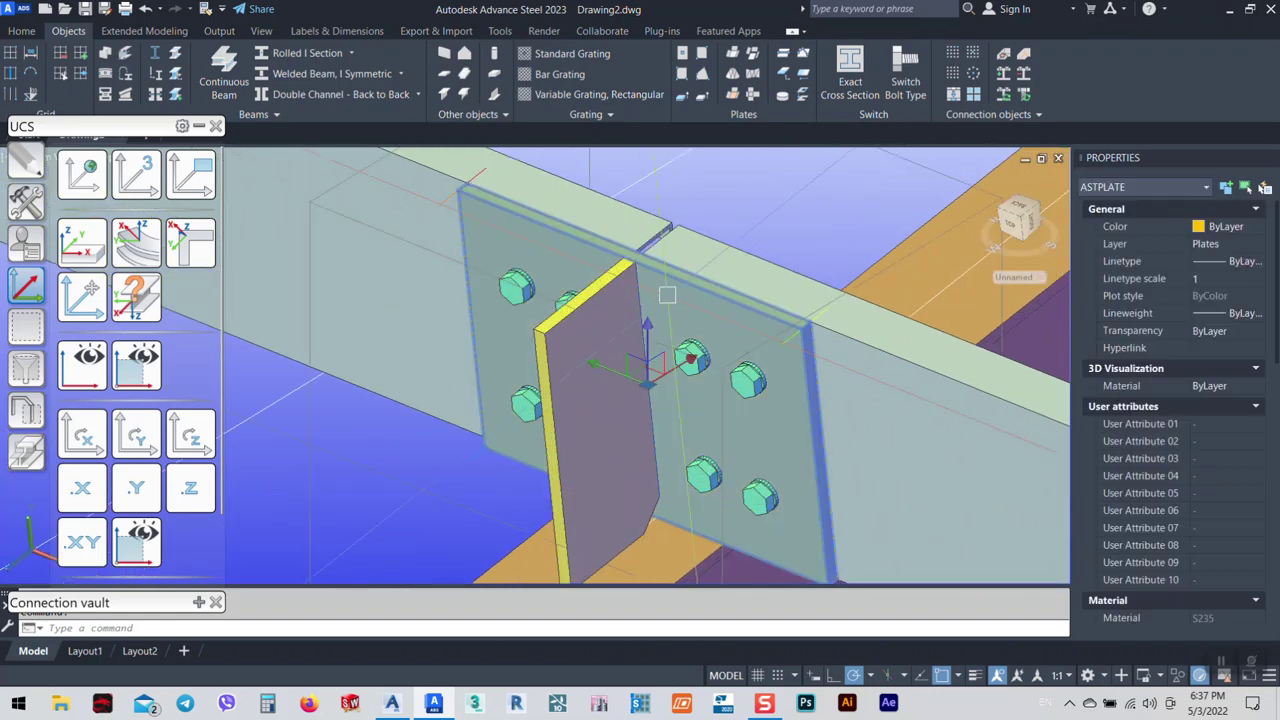
scroll(704, 314, "down", 2)
left_click(761, 227)
scroll(690, 385, "up", 5)
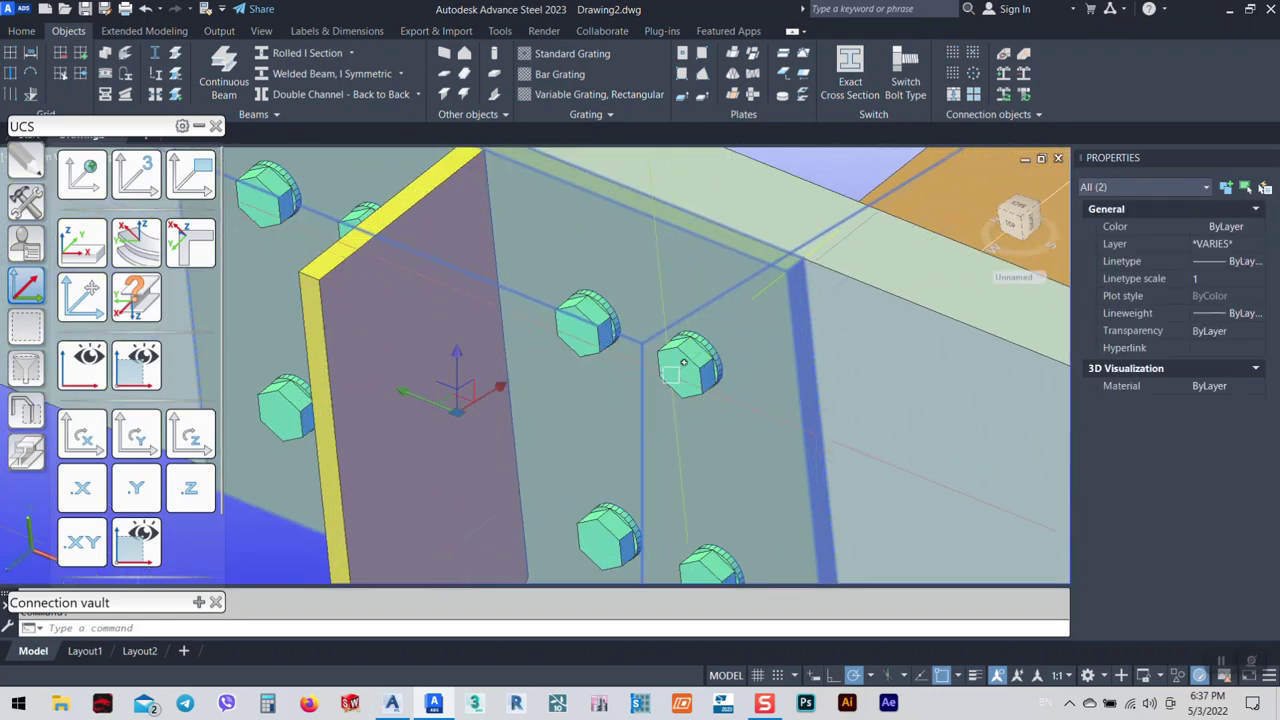
scroll(675, 421, "down", 8)
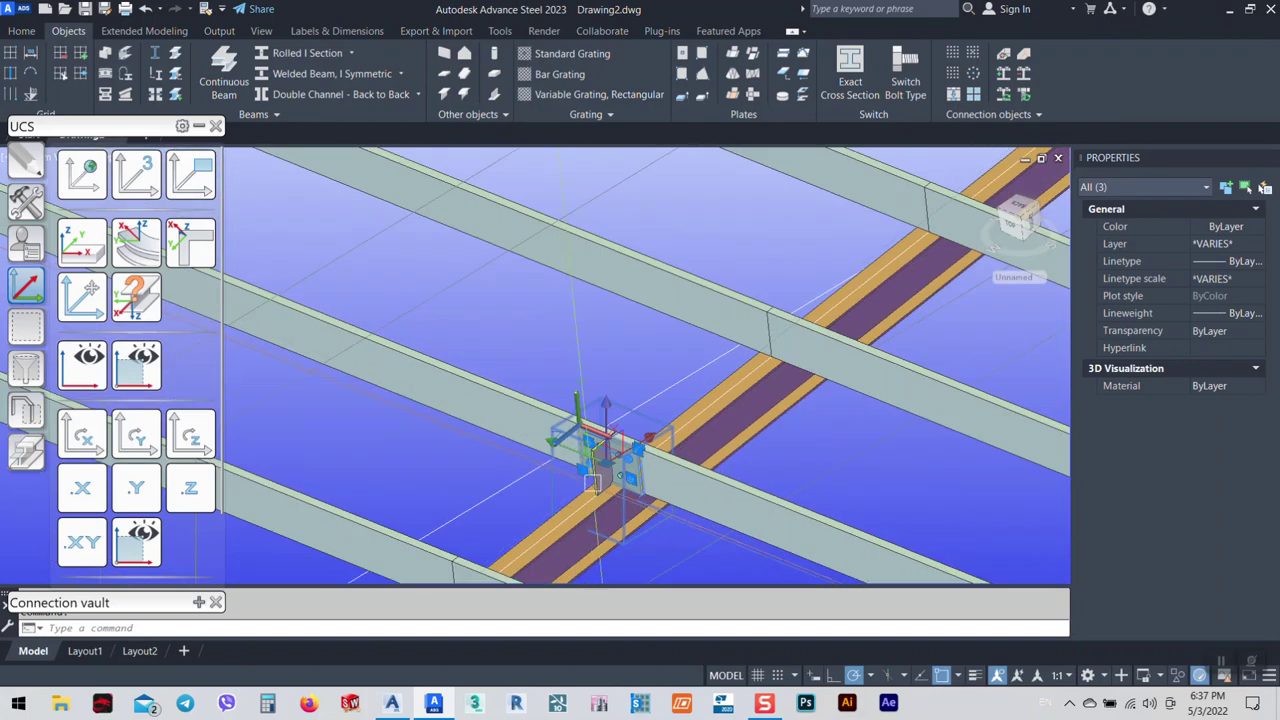
scroll(585, 470, "up", 4)
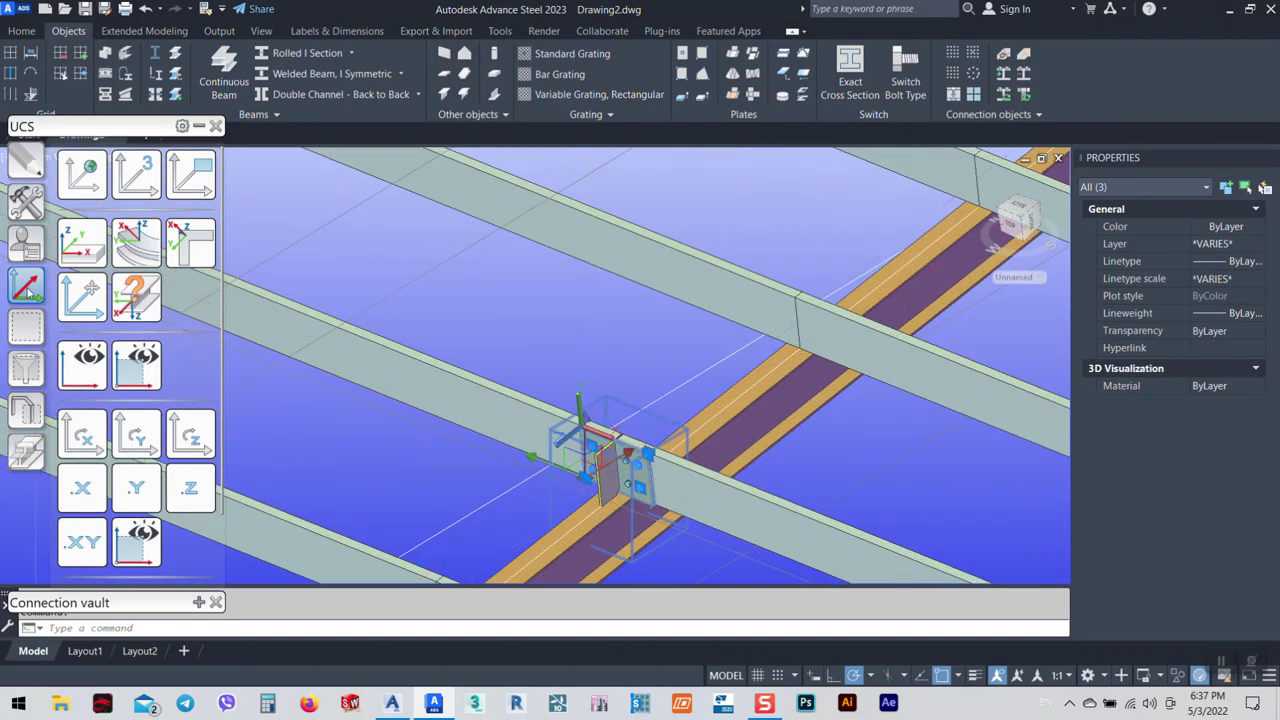
Set up a transform copy including additional connections, picking its distance from the detailed purlin joint to the matching point on the next joint.
left_click(22, 200)
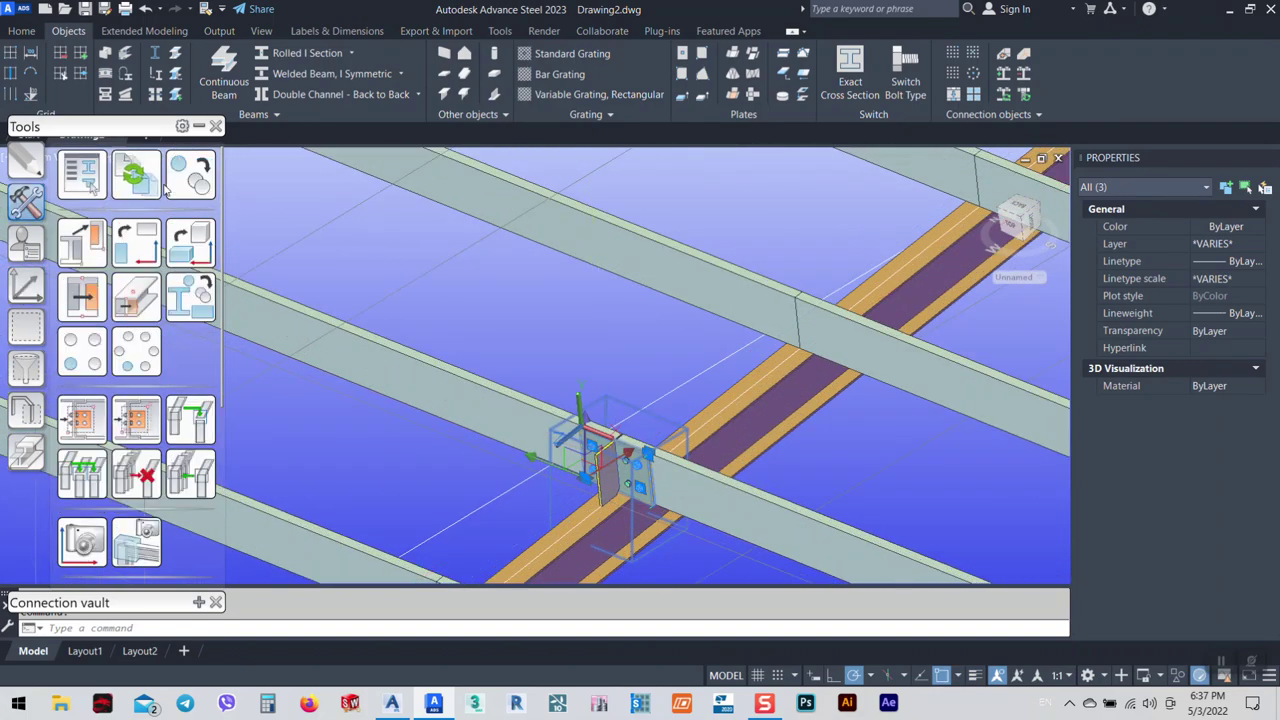
left_click(195, 188)
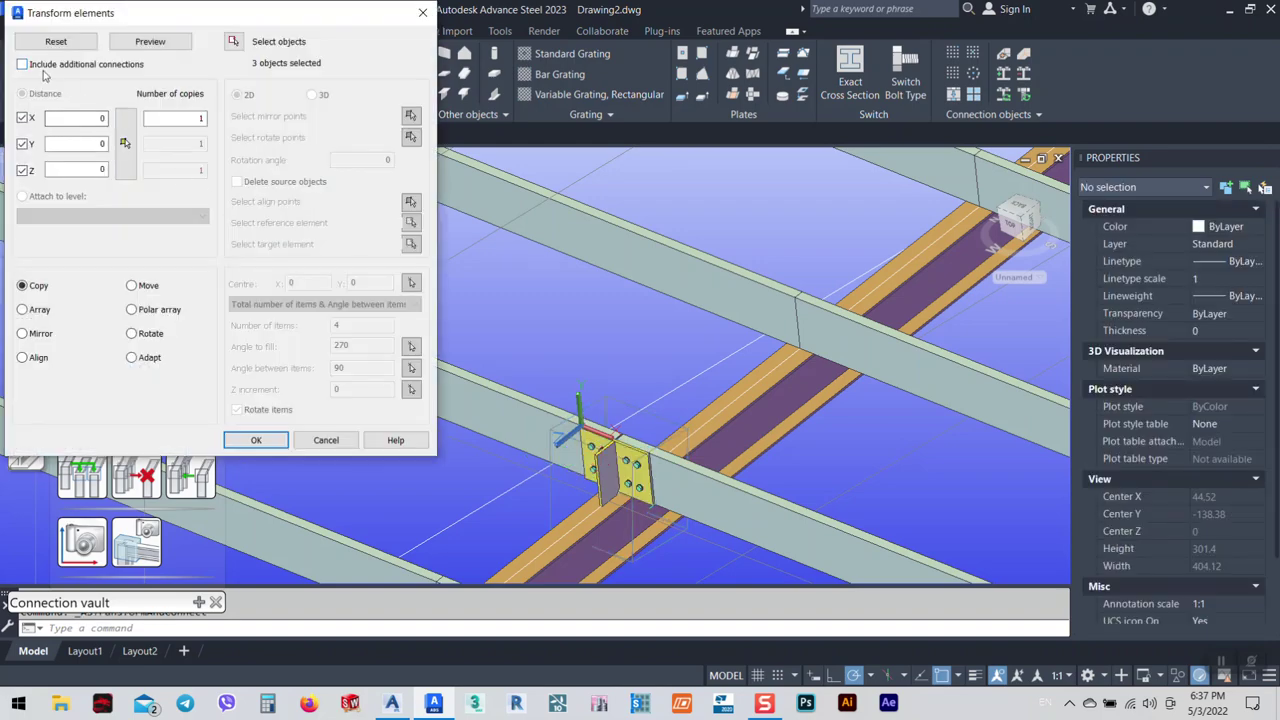
left_click(123, 143)
scroll(700, 465, "up", 5)
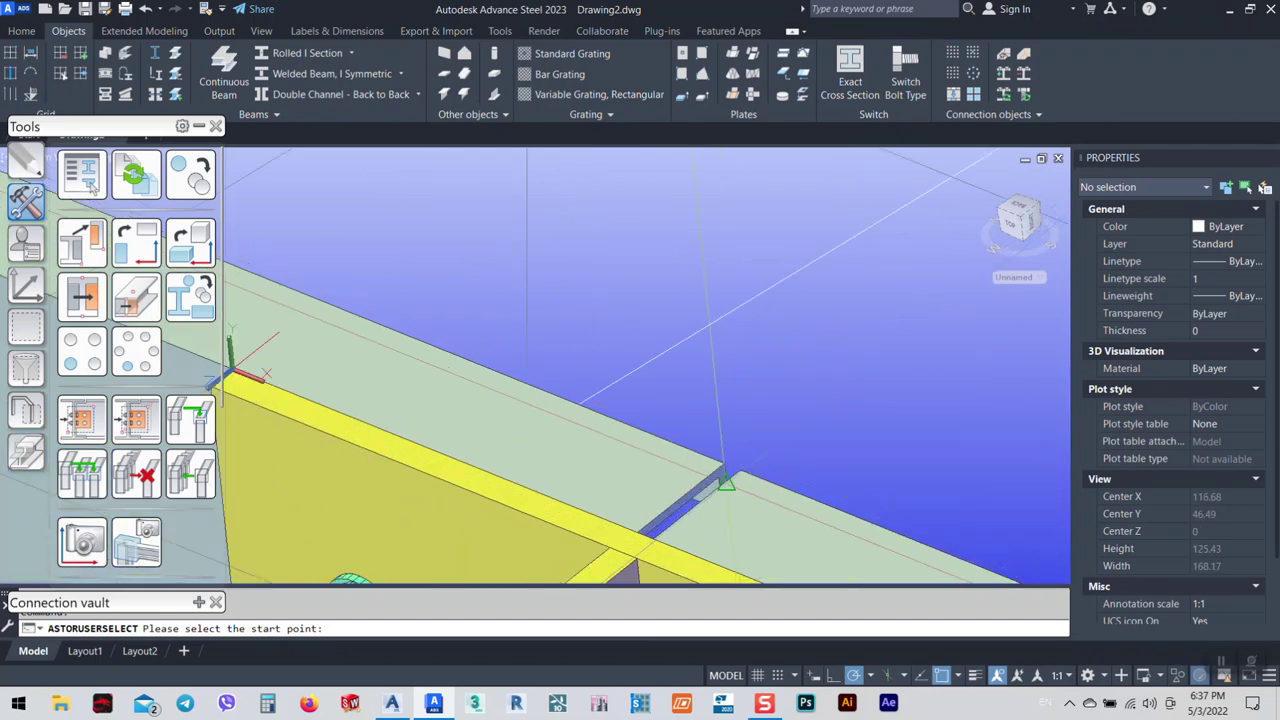
scroll(726, 484, "up", 4)
left_click(765, 445)
scroll(614, 465, "down", 8)
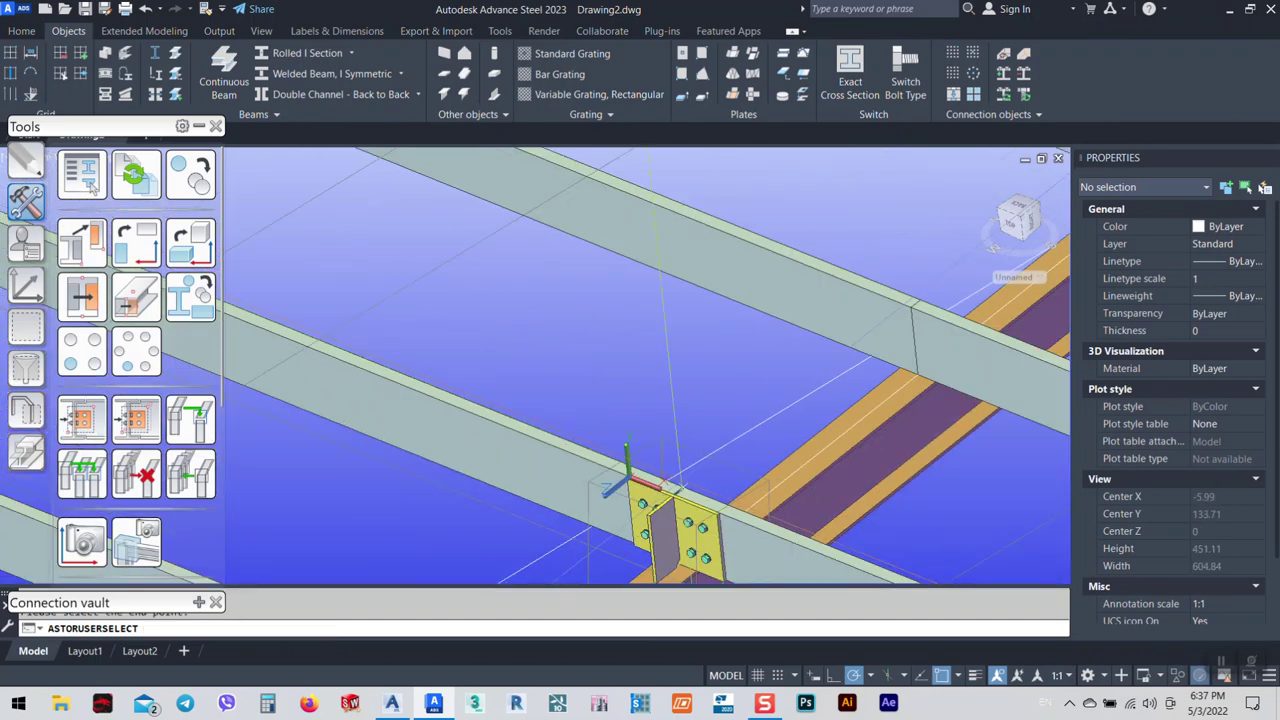
scroll(985, 497, "up", 3)
scroll(985, 497, "up", 9)
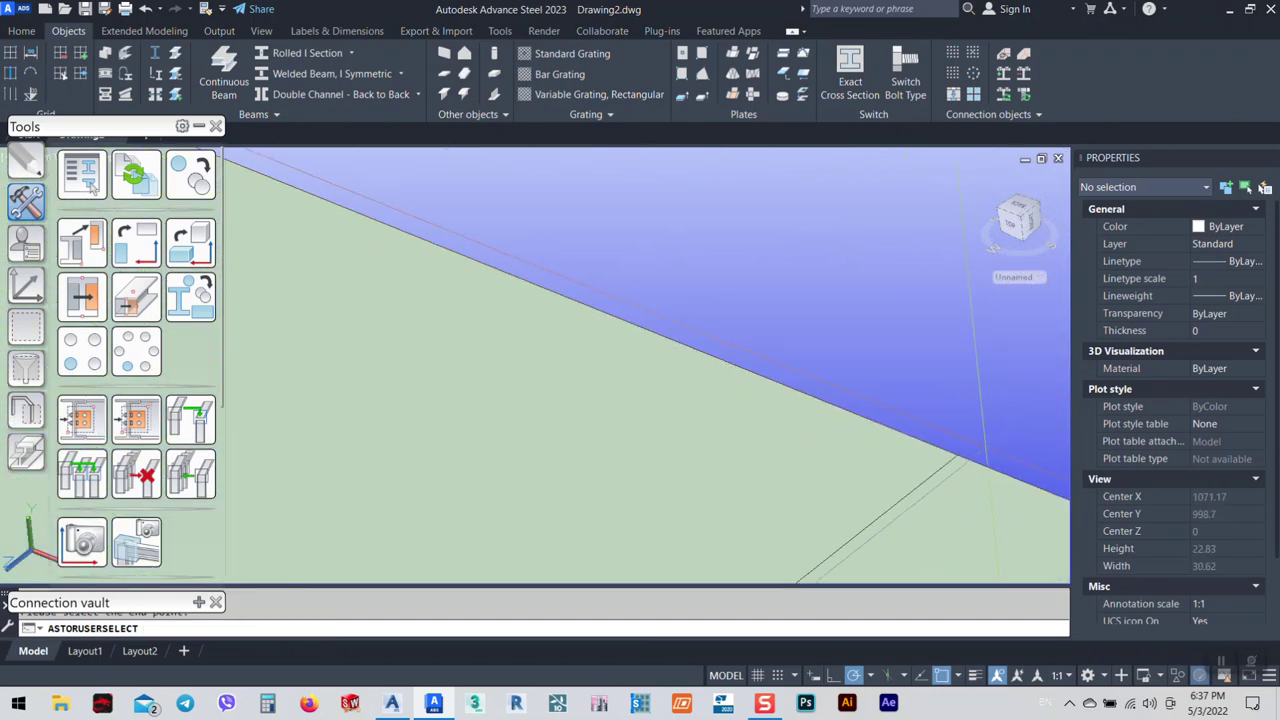
left_click(956, 459)
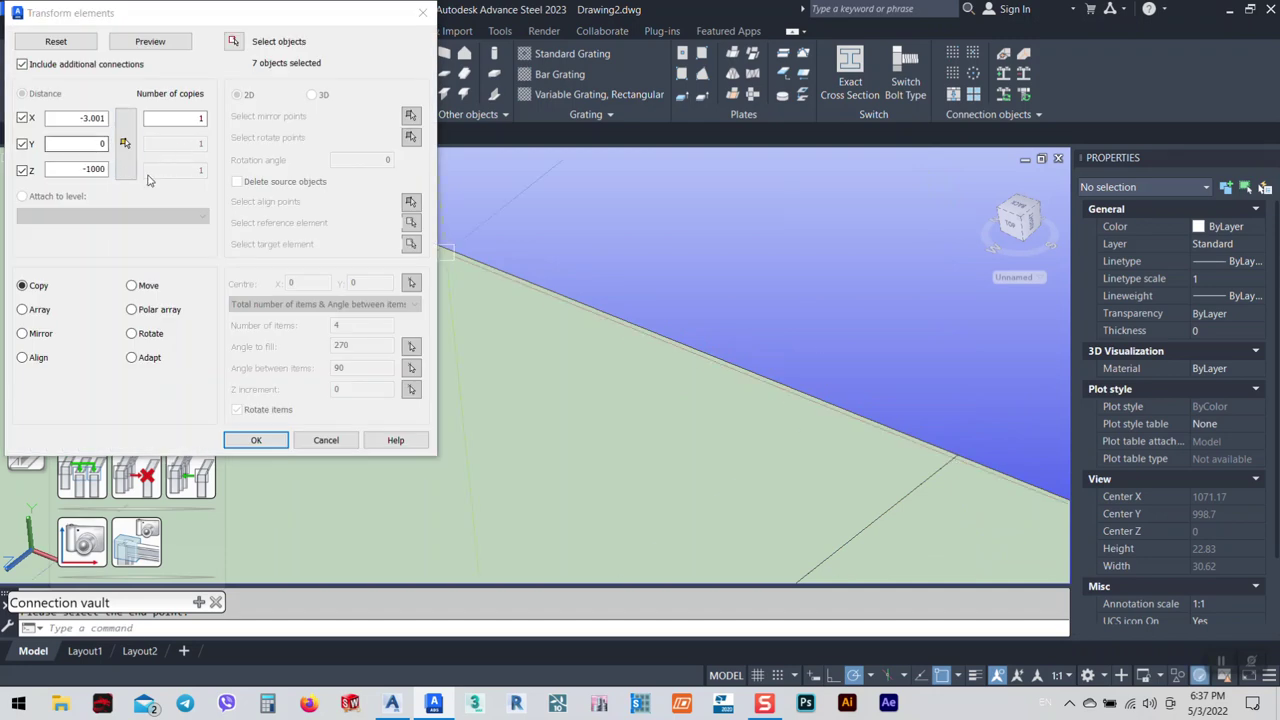
Exclude the X offset from the copy distance, keeping Y 0 and Z -1000 active.
scroll(875, 388, "down", 9)
scroll(875, 388, "down", 10)
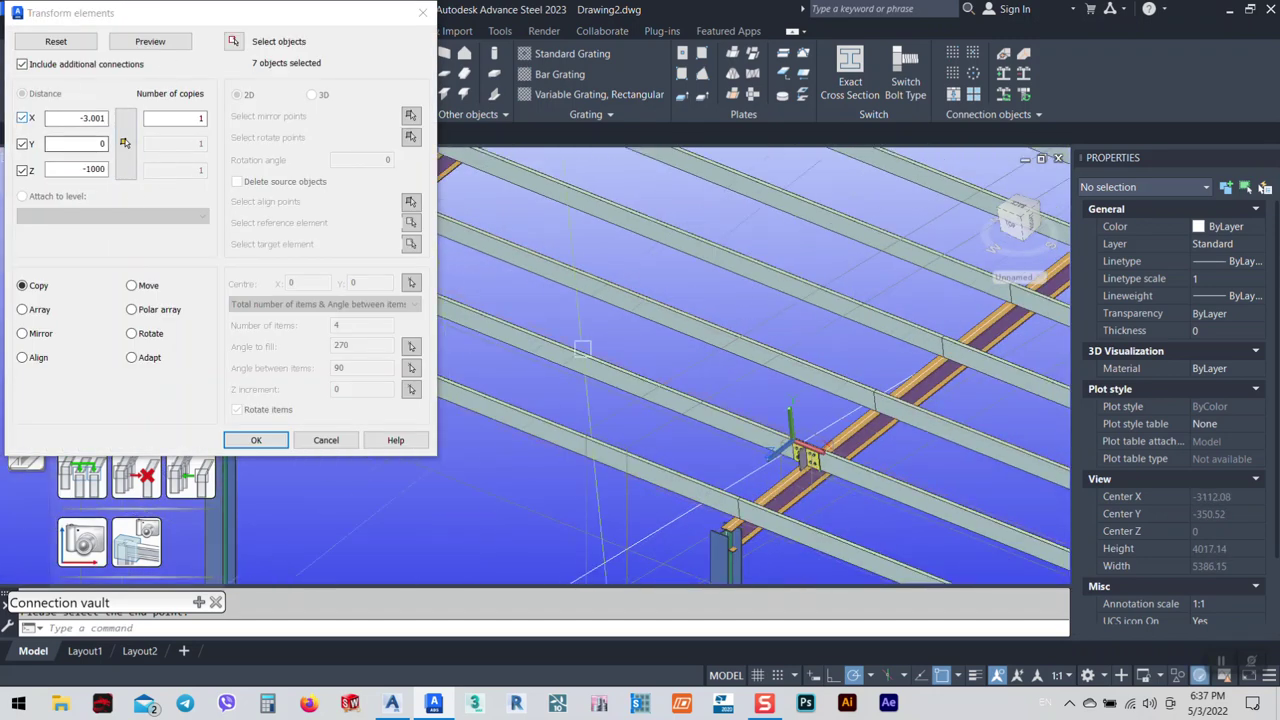
scroll(815, 455, "up", 8)
scroll(630, 312, "up", 3)
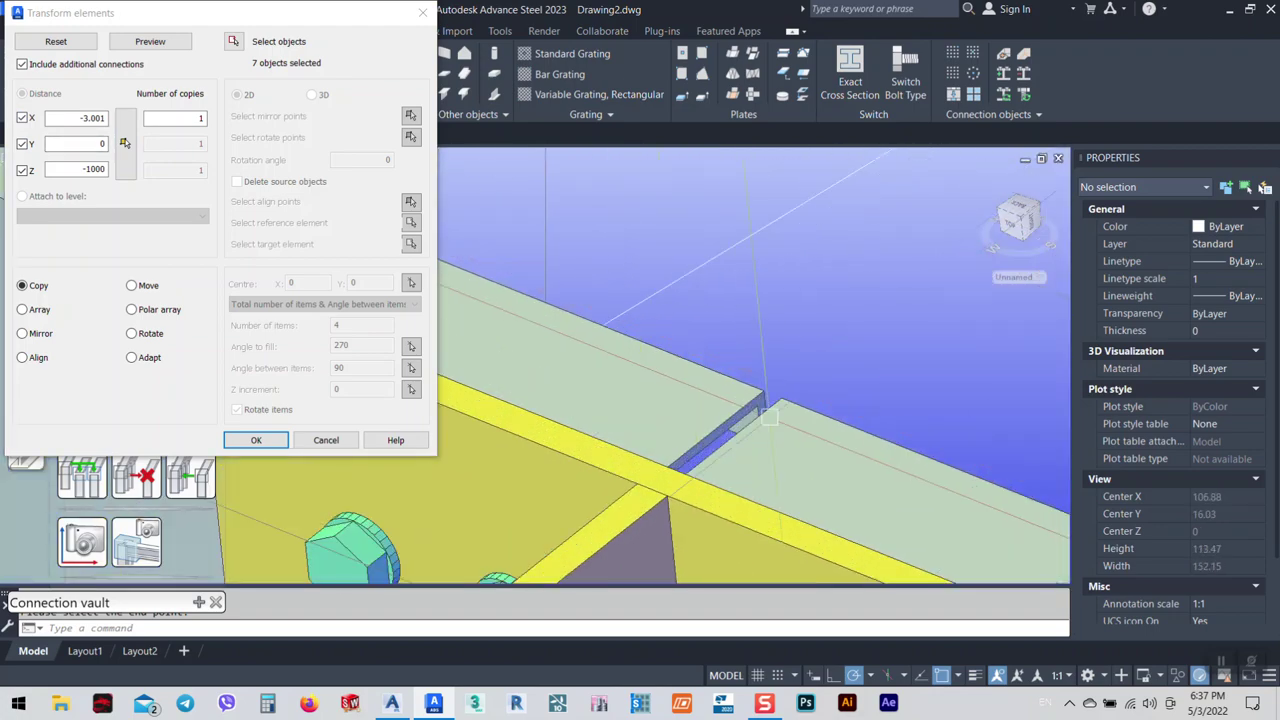
scroll(700, 350, "down", 8)
scroll(783, 392, "up", 4)
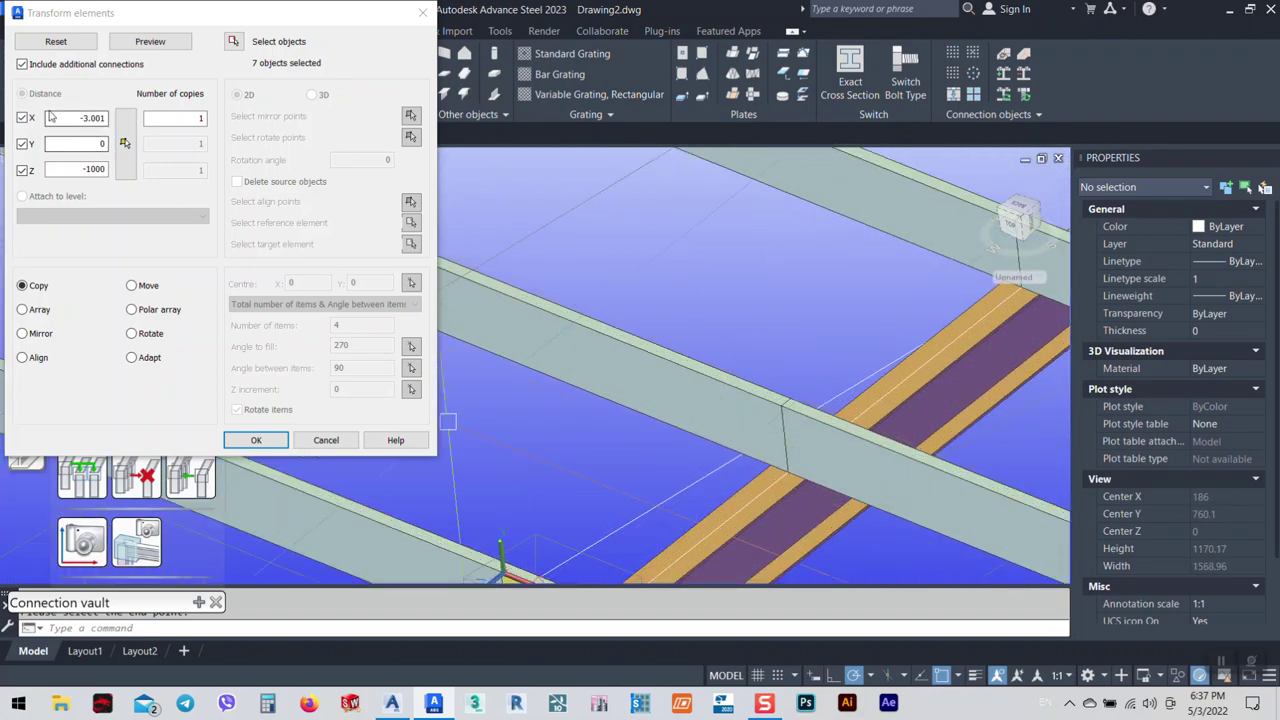
left_click(23, 119)
Set the number of copies to 6 and preview the splices copied along the middle rafter.
scroll(684, 343, "down", 8)
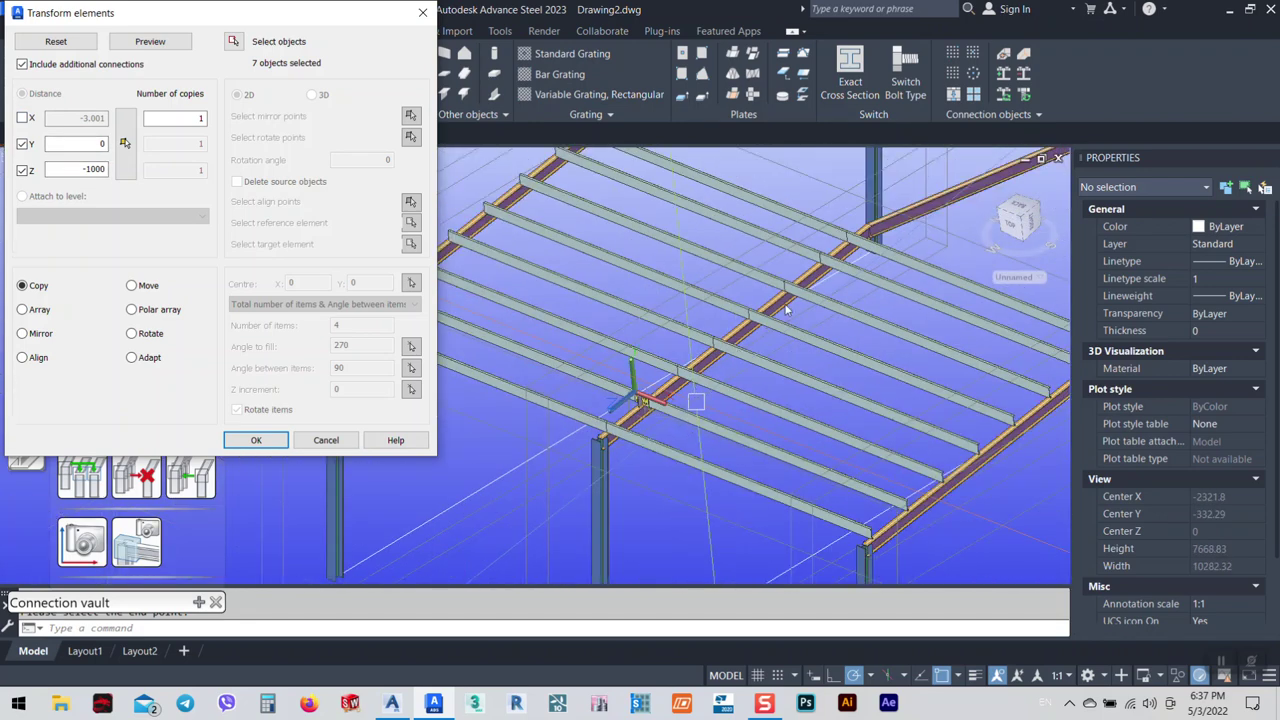
double_click(172, 118)
type("6")
left_click(158, 41)
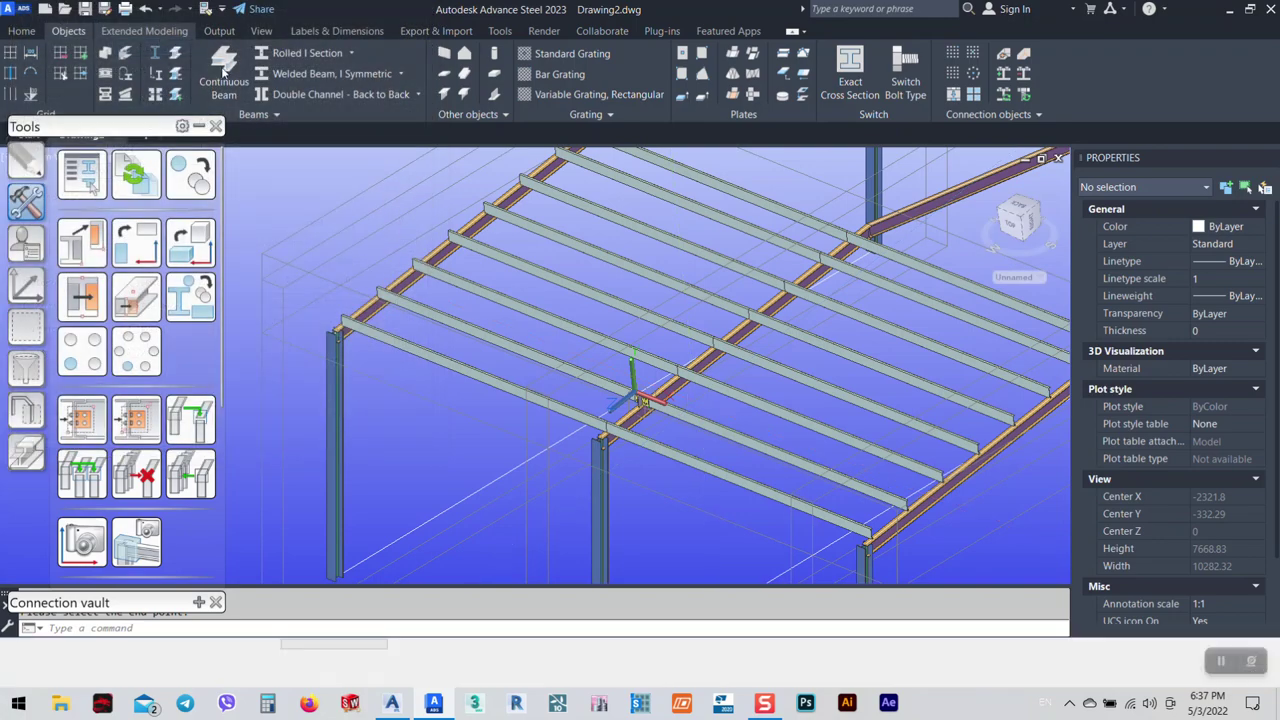
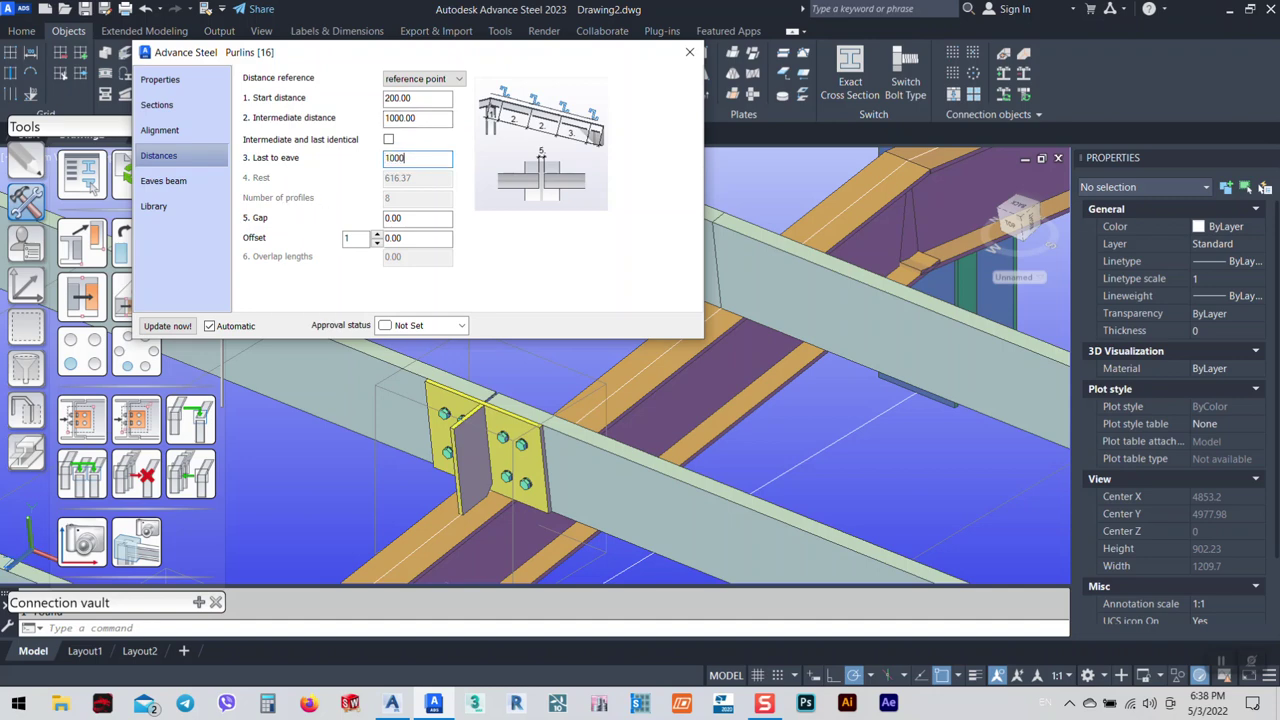
Set the purlins' last-to-eave distance to 1000 and close their settings.
left_click(450, 119)
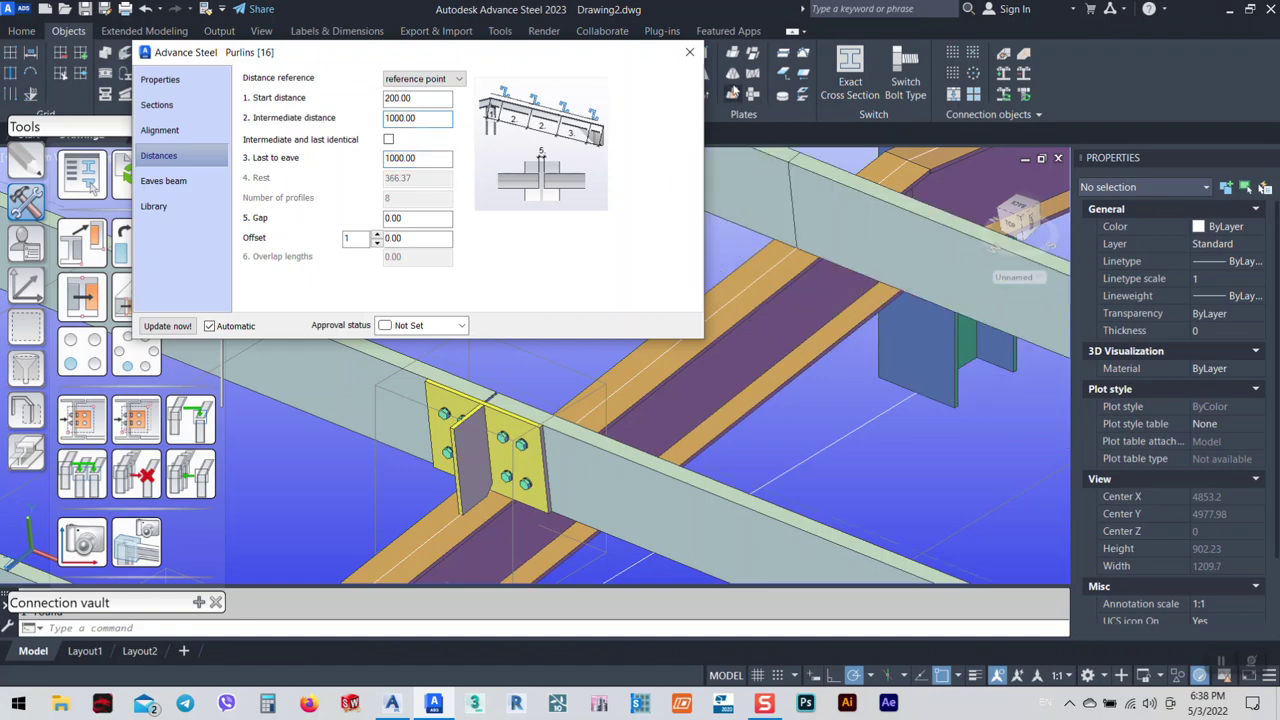
left_click(689, 52)
scroll(560, 400, "down", 3)
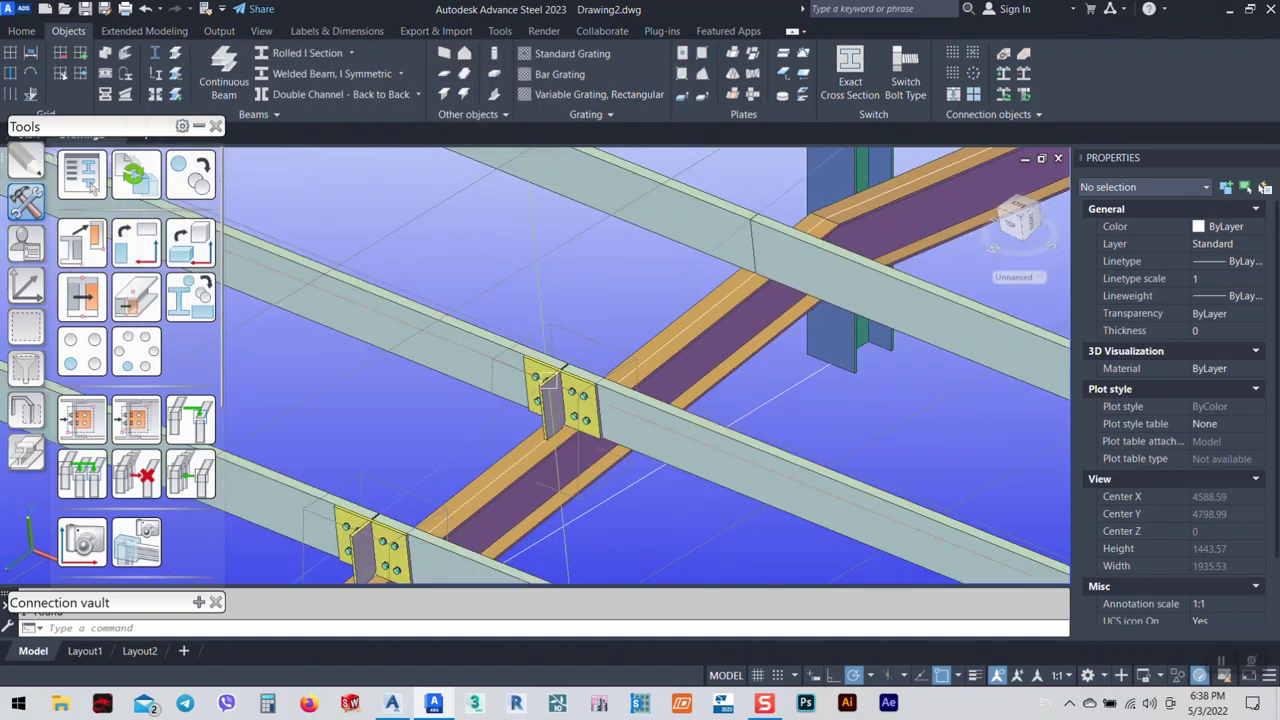
Copy the uppermost splice plate with its connection and added bolts once, by -1000 in Z, to the remaining purlin joint near the ridge.
scroll(550, 380, "up", 5)
left_click(583, 385)
scroll(585, 383, "up", 2)
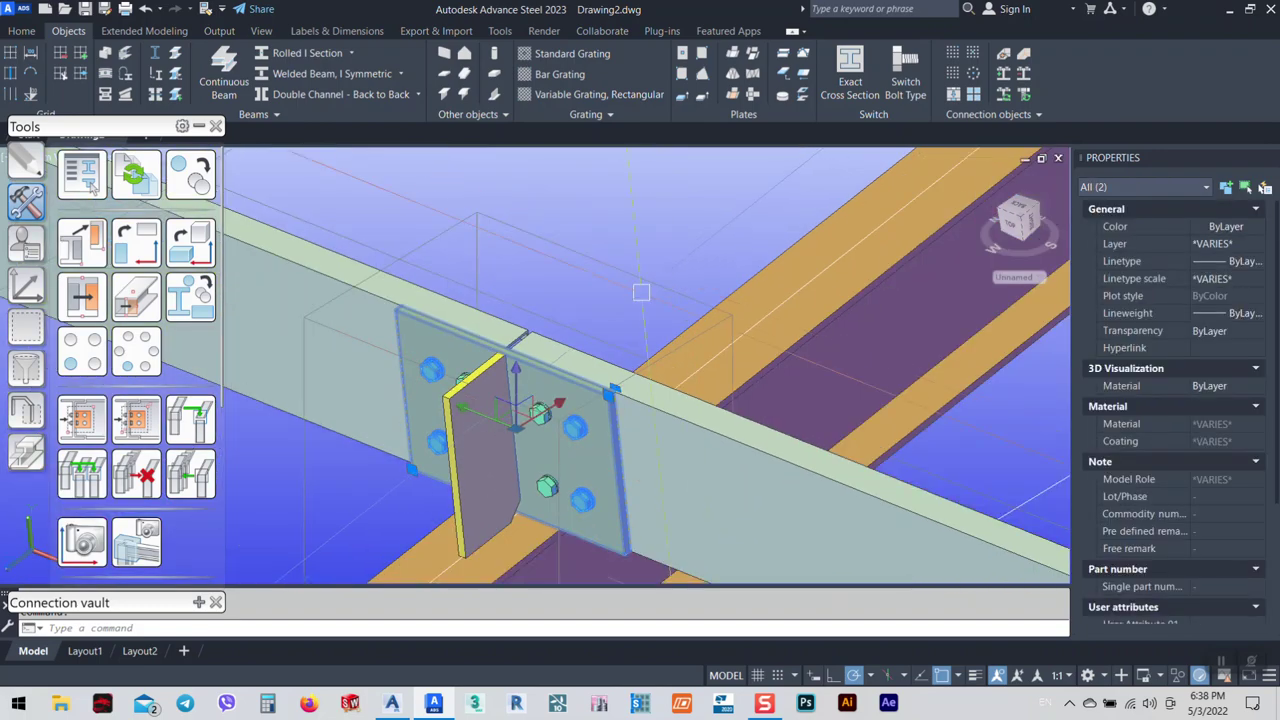
left_click(694, 326)
scroll(698, 340, "down", 6)
left_click(190, 174)
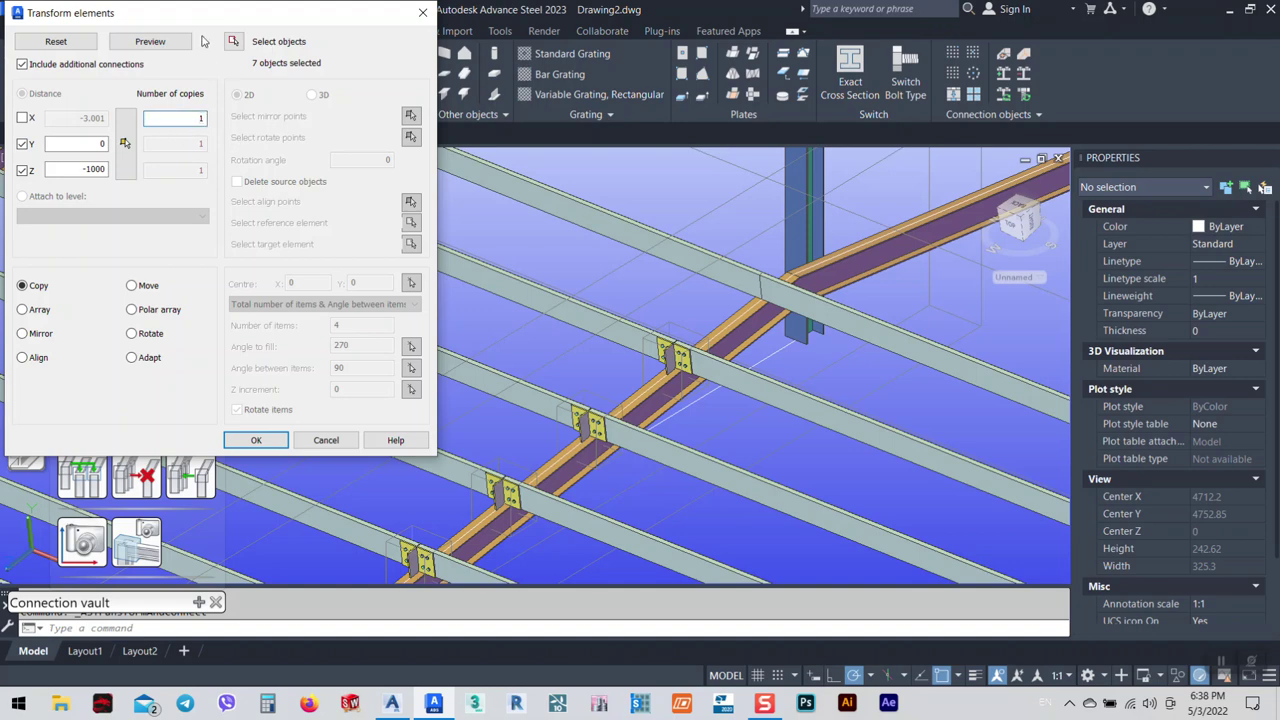
left_click(148, 43)
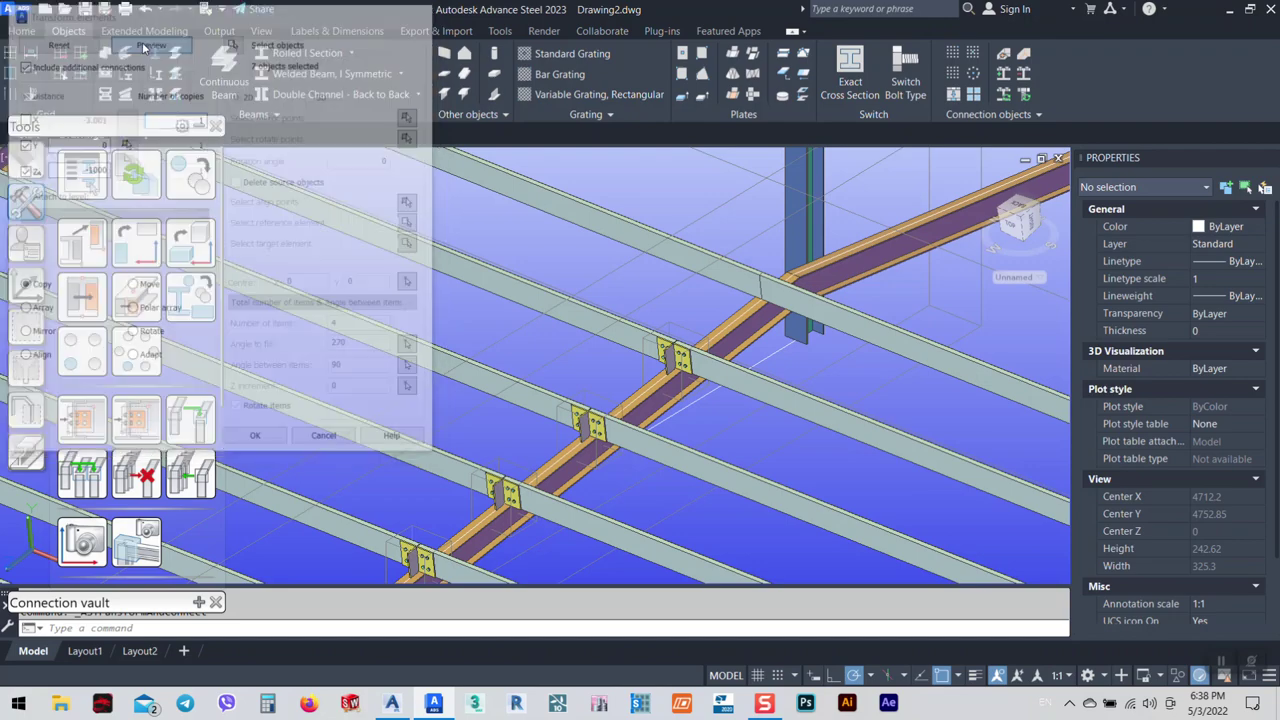
left_click(47, 45)
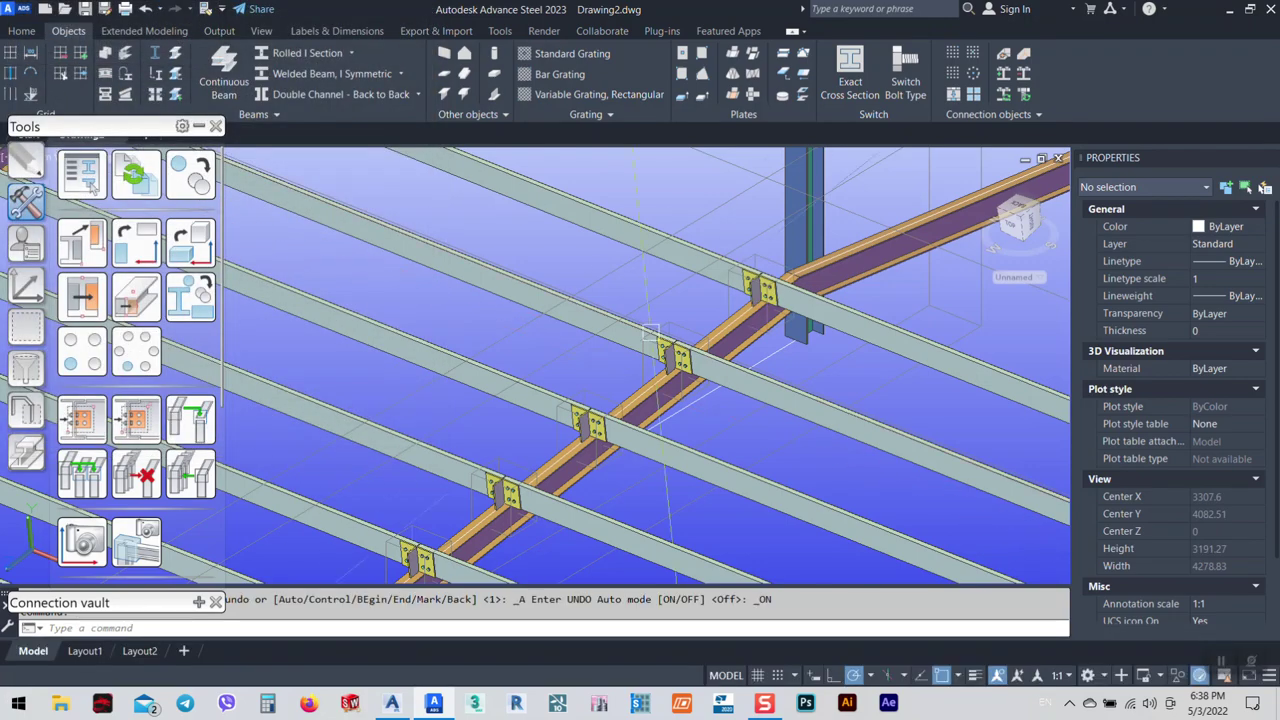
Examine the copied splice plates and bolts along the middle rafter, from the ridge down to the original joint.
scroll(620, 380, "up", 5)
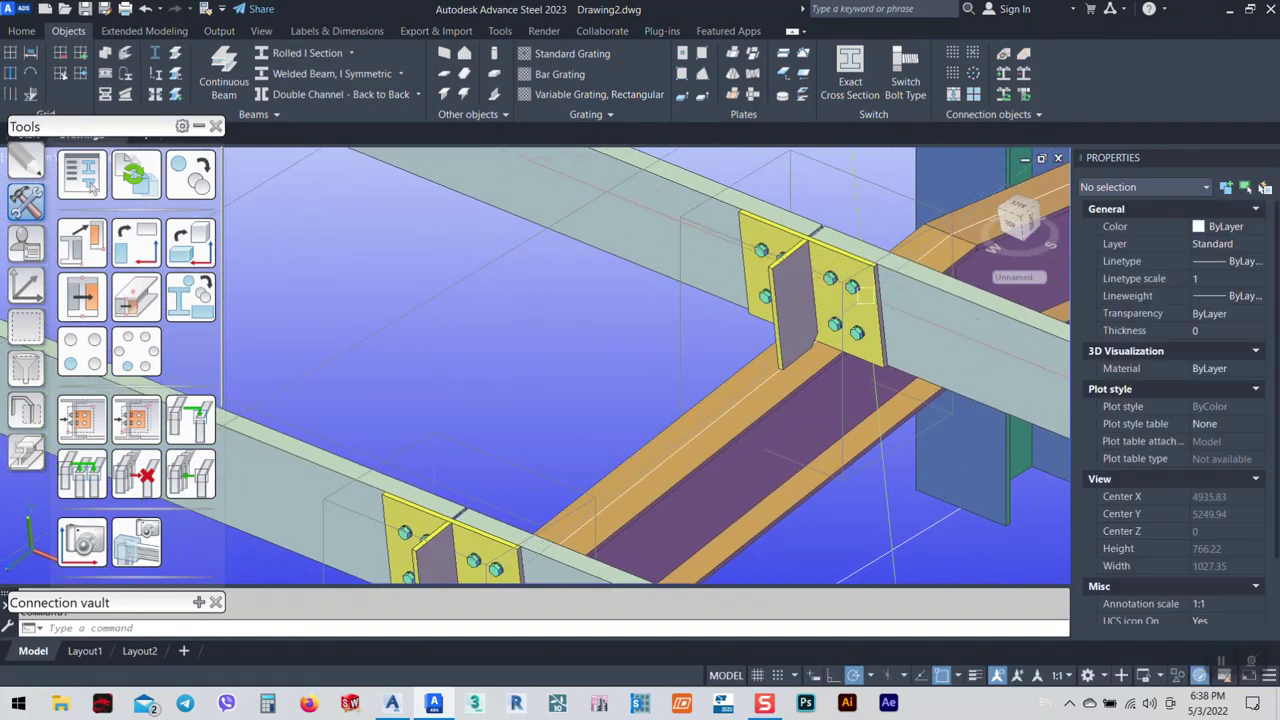
scroll(870, 326, "down", 1)
middle_click_drag(797, 337, 740, 341, "shift")
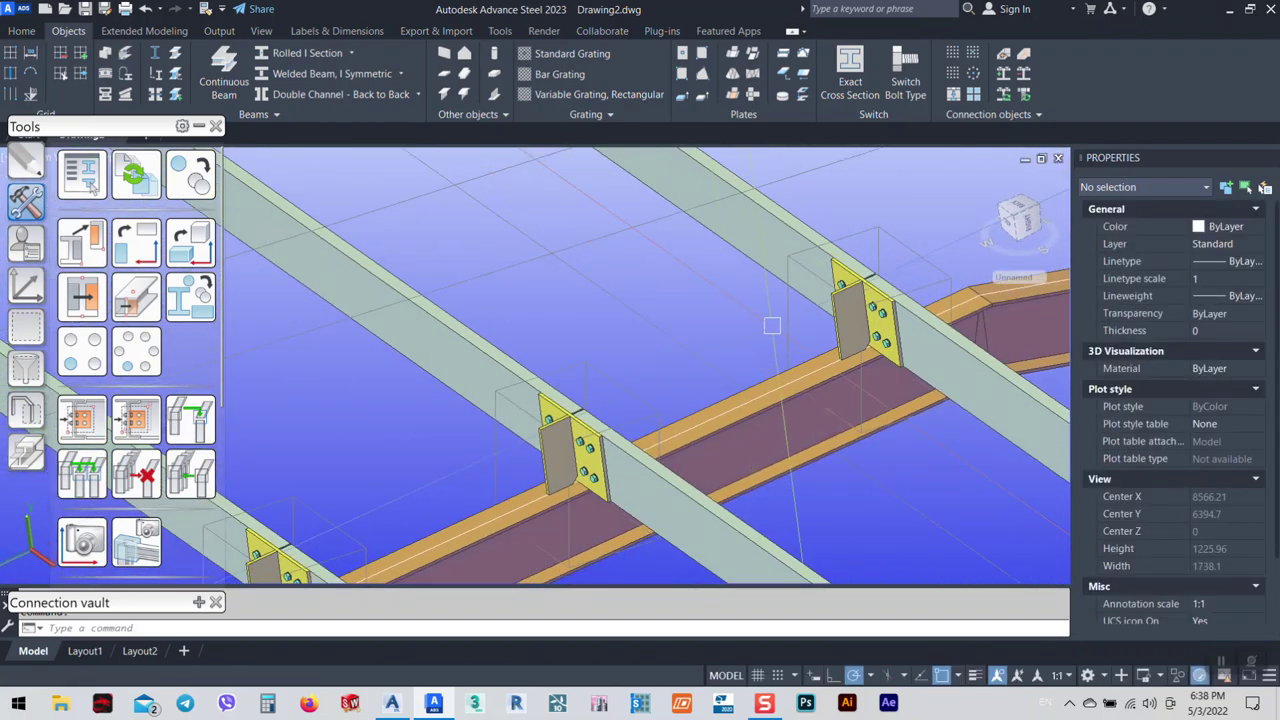
scroll(760, 340, "down", 3)
scroll(880, 322, "up", 7)
scroll(886, 321, "down", 6)
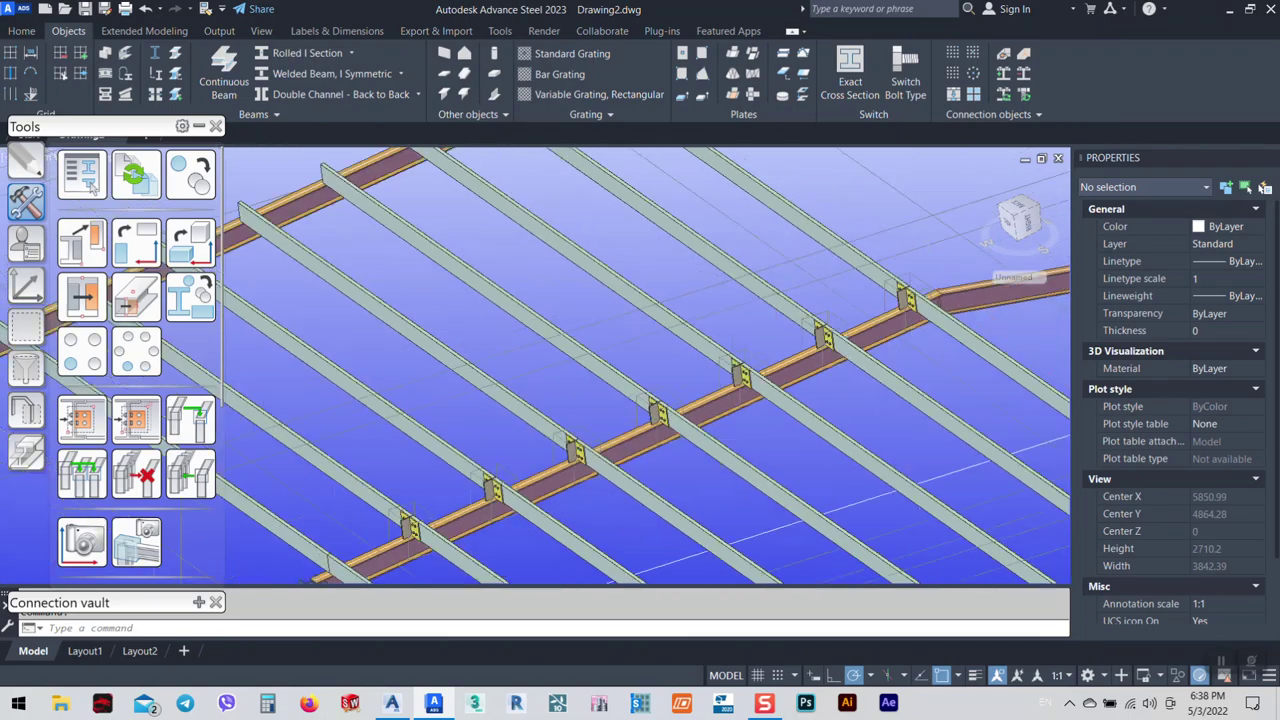
scroll(678, 408, "up", 5)
scroll(688, 444, "up", 2)
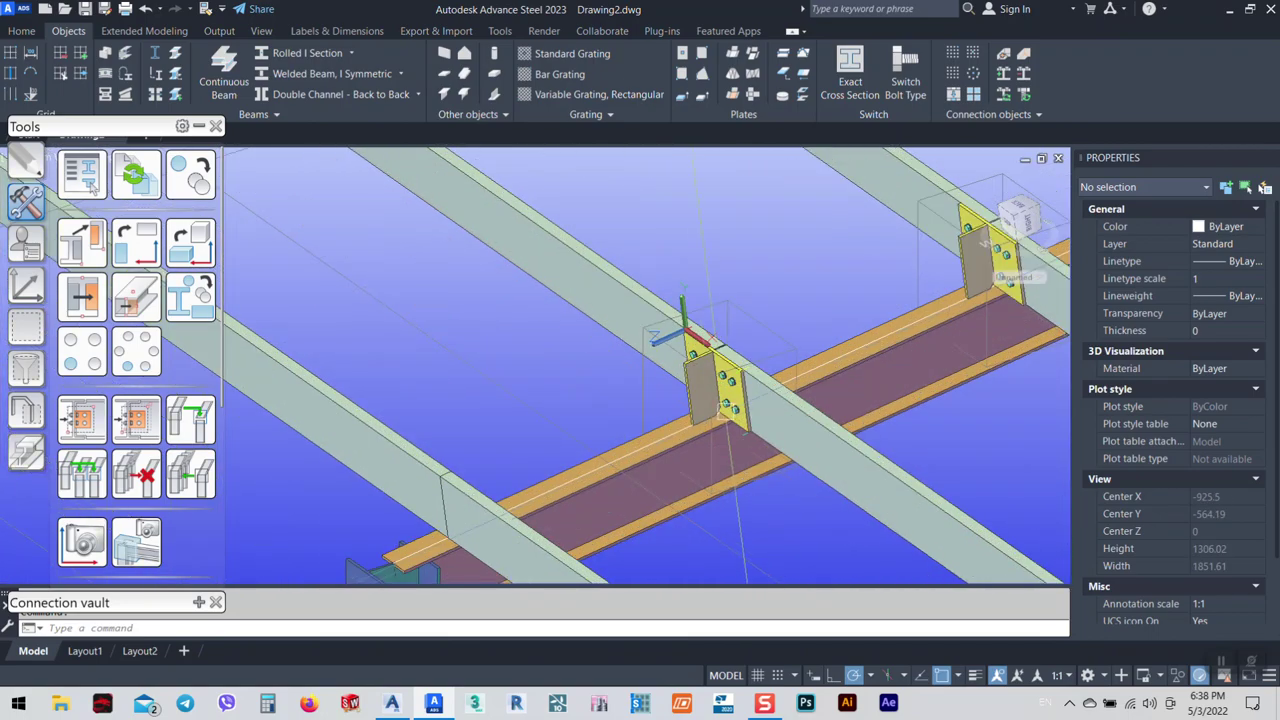
middle_click_drag(776, 481, 651, 466)
scroll(560, 490, "up", 3)
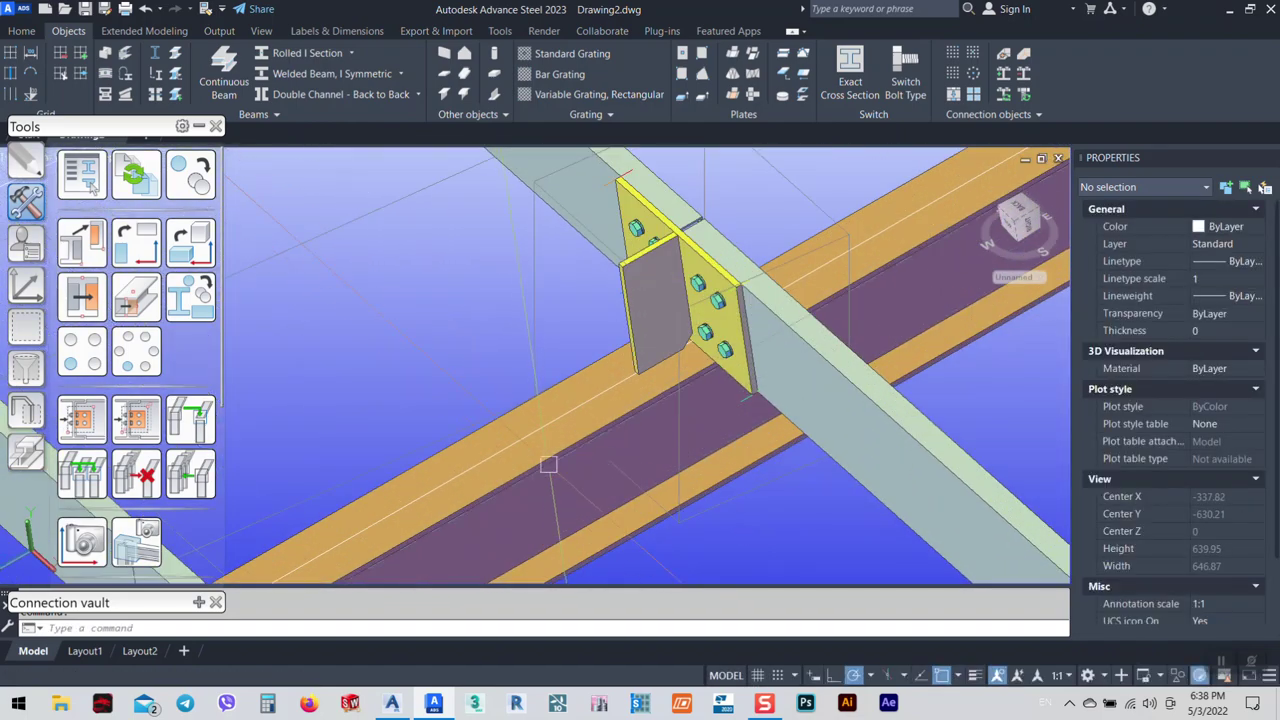
scroll(536, 468, "down", 2)
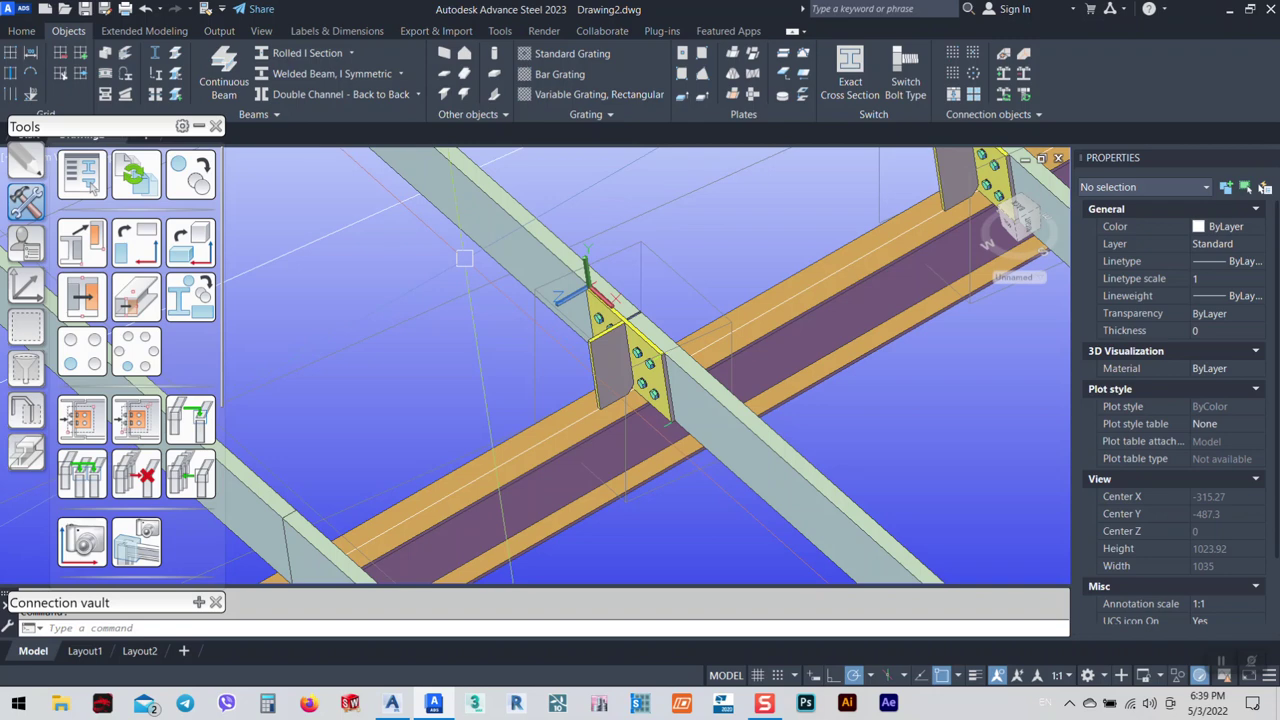
Open the original double purlin splice plate connection's bolt settings and set the purlin bolts to 36 mm.
middle_click_drag(464, 258, 564, 356, "shift")
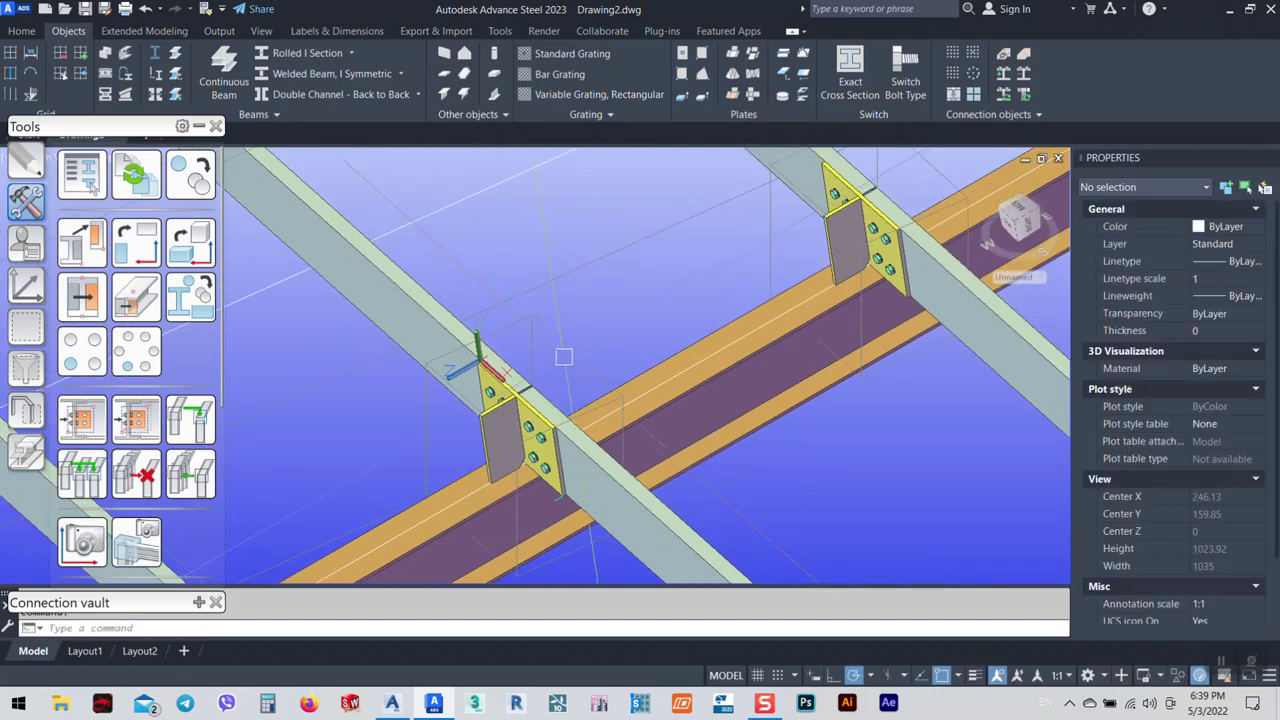
left_click(564, 356)
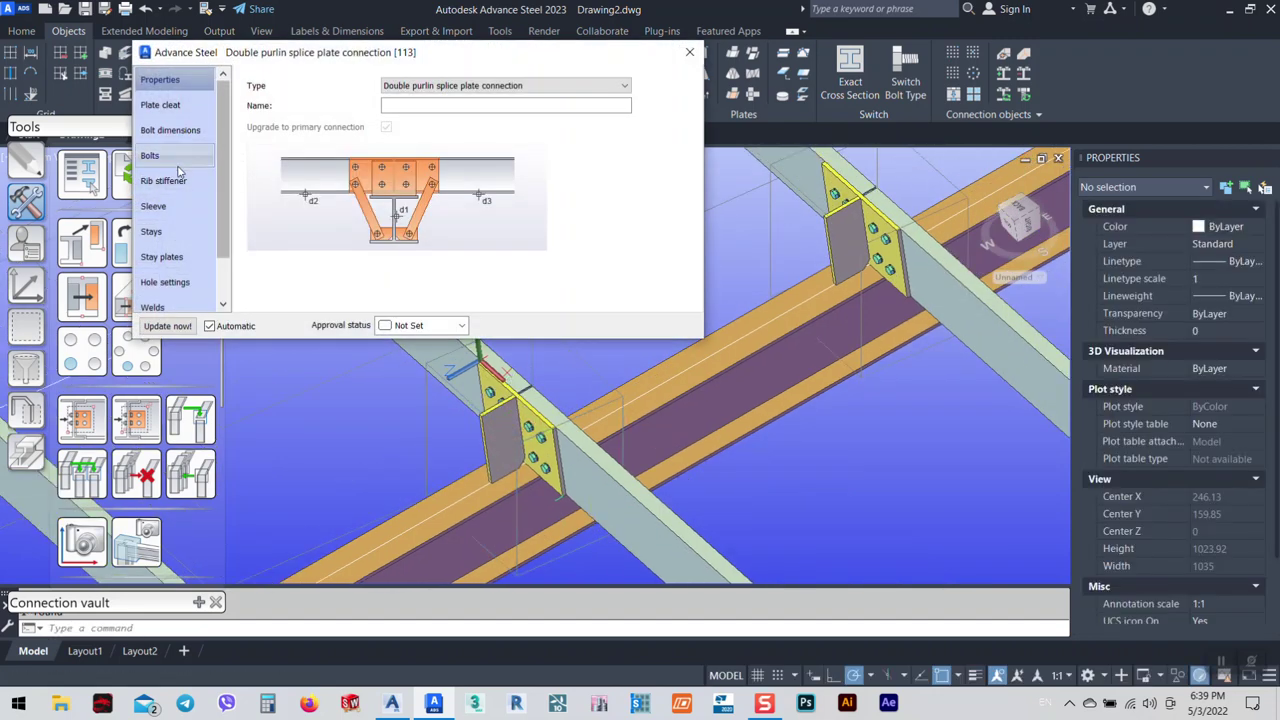
left_click(149, 155)
left_click(424, 80)
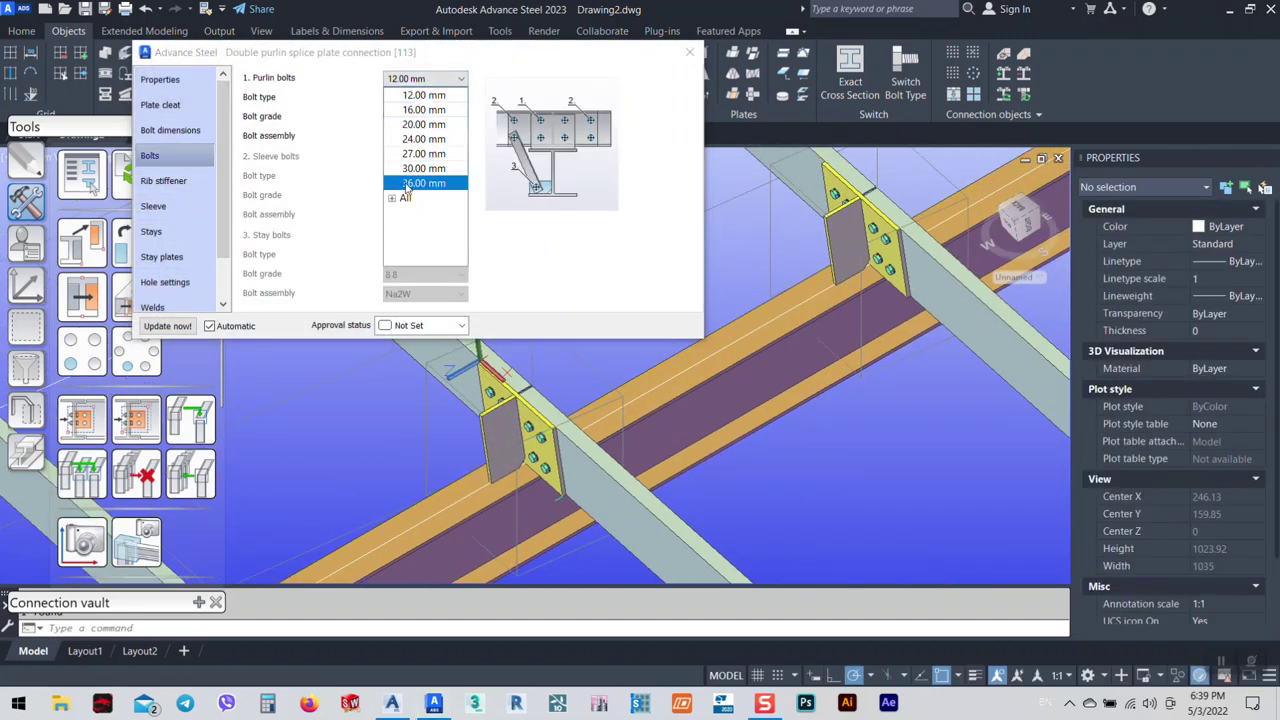
left_click(407, 184)
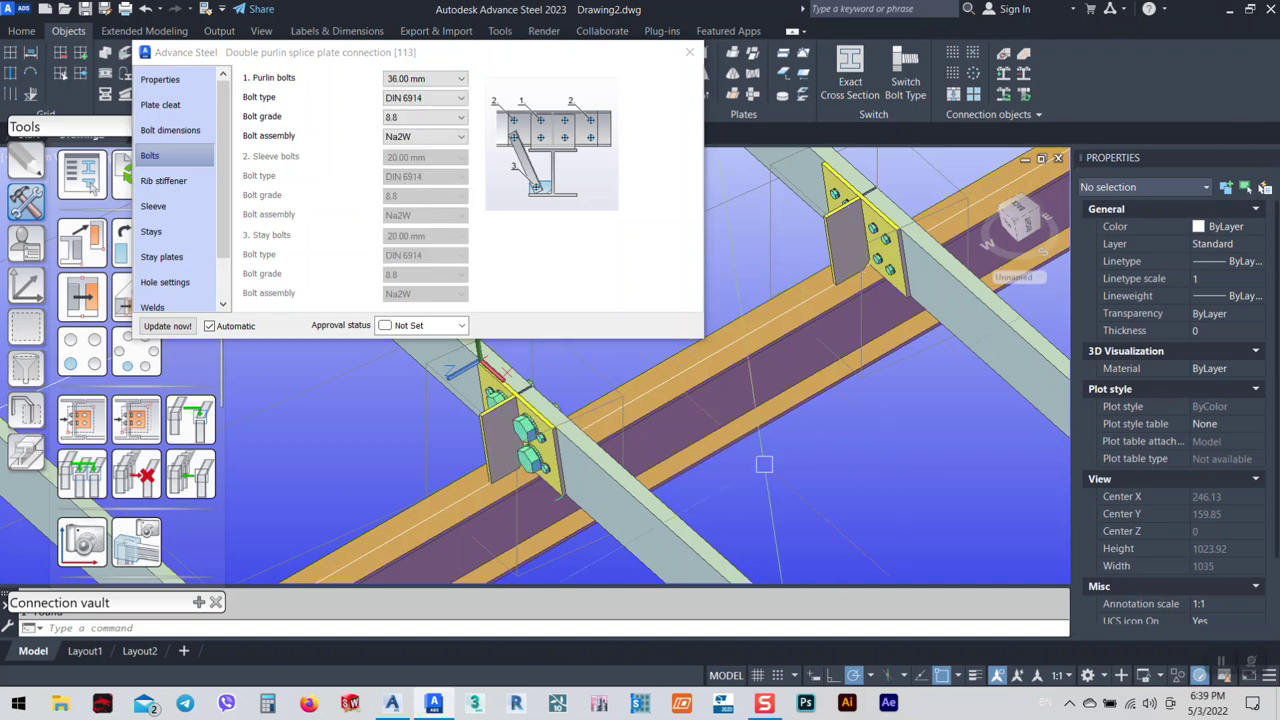
Reduce the purlin bolt diameter of the original double purlin splice plate connection and close its settings.
scroll(868, 245, "down", 2)
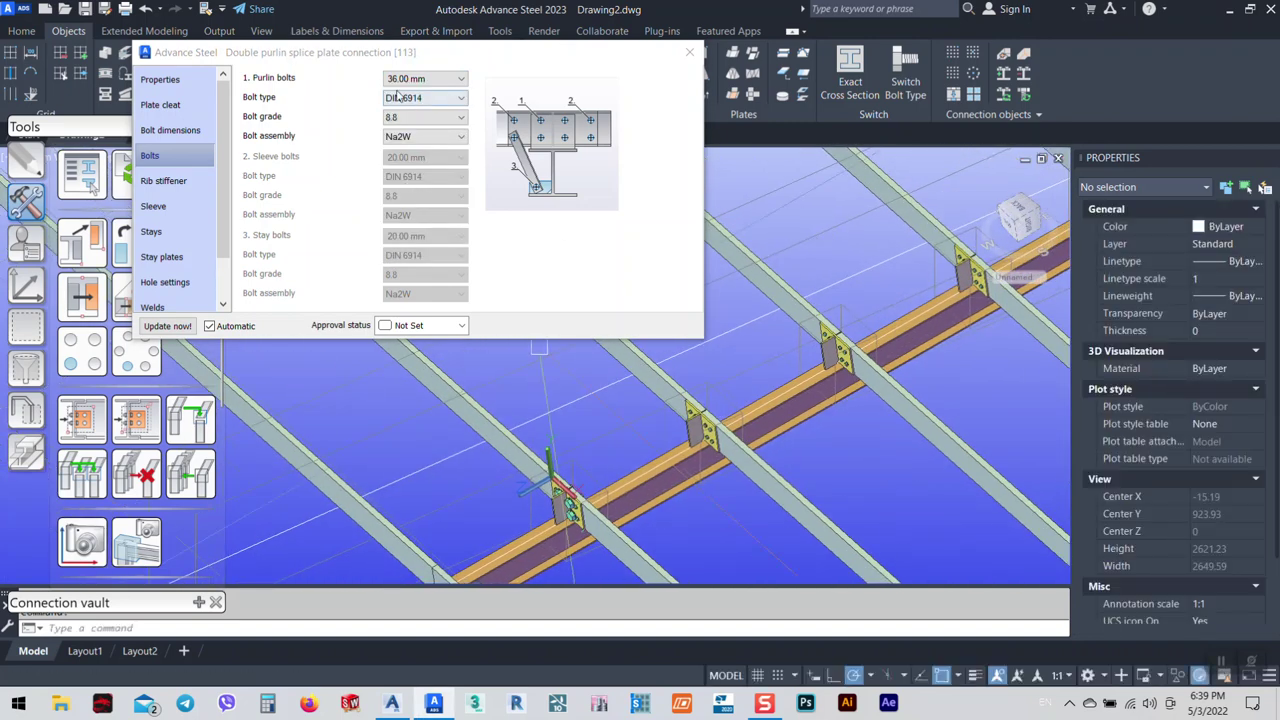
left_click(424, 79)
left_click(407, 97)
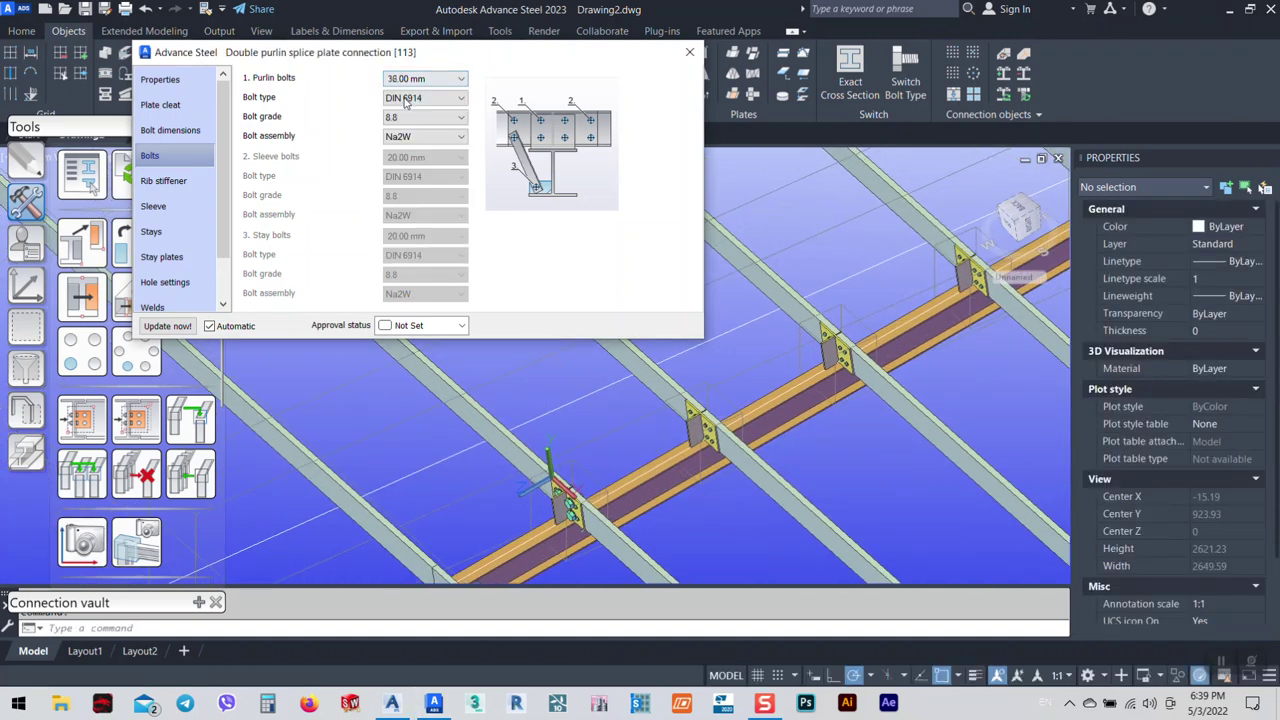
left_click(689, 52)
Examine the original splice plate's bolts up close and the whole row of purlin splice joints along the middle rafter.
middle_click_drag(838, 357, 708, 272)
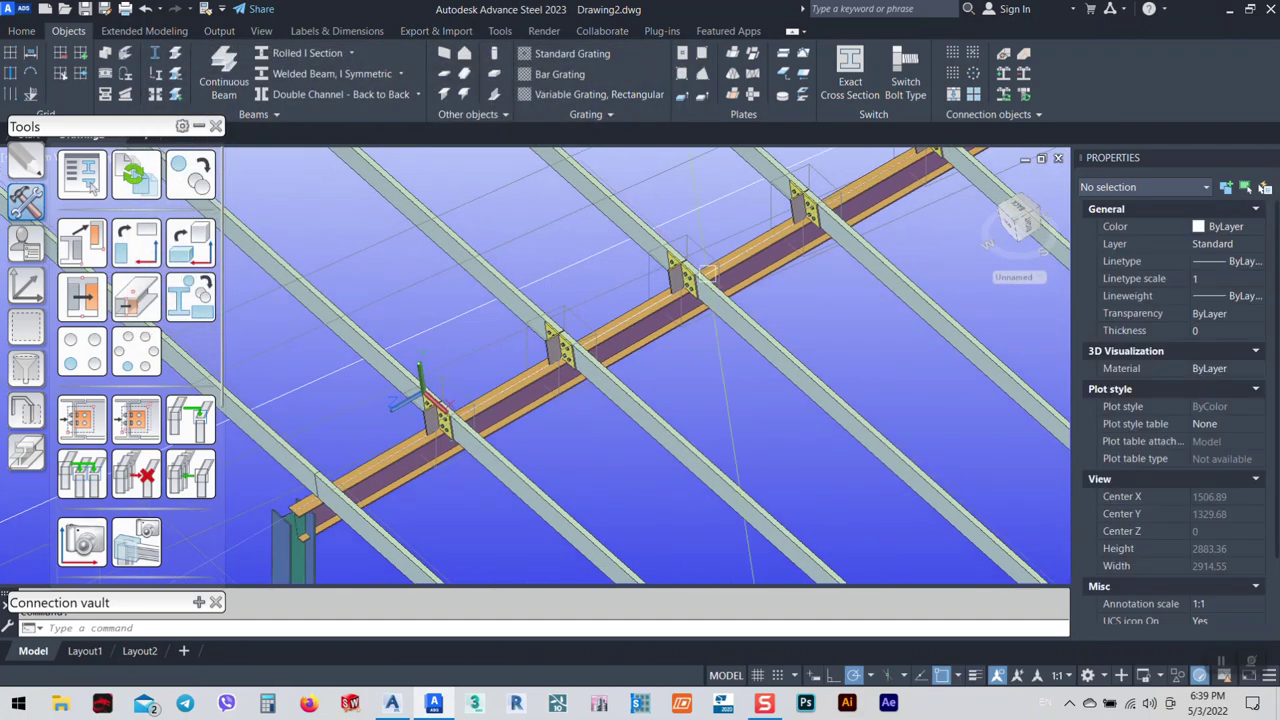
scroll(708, 272, "down", 2)
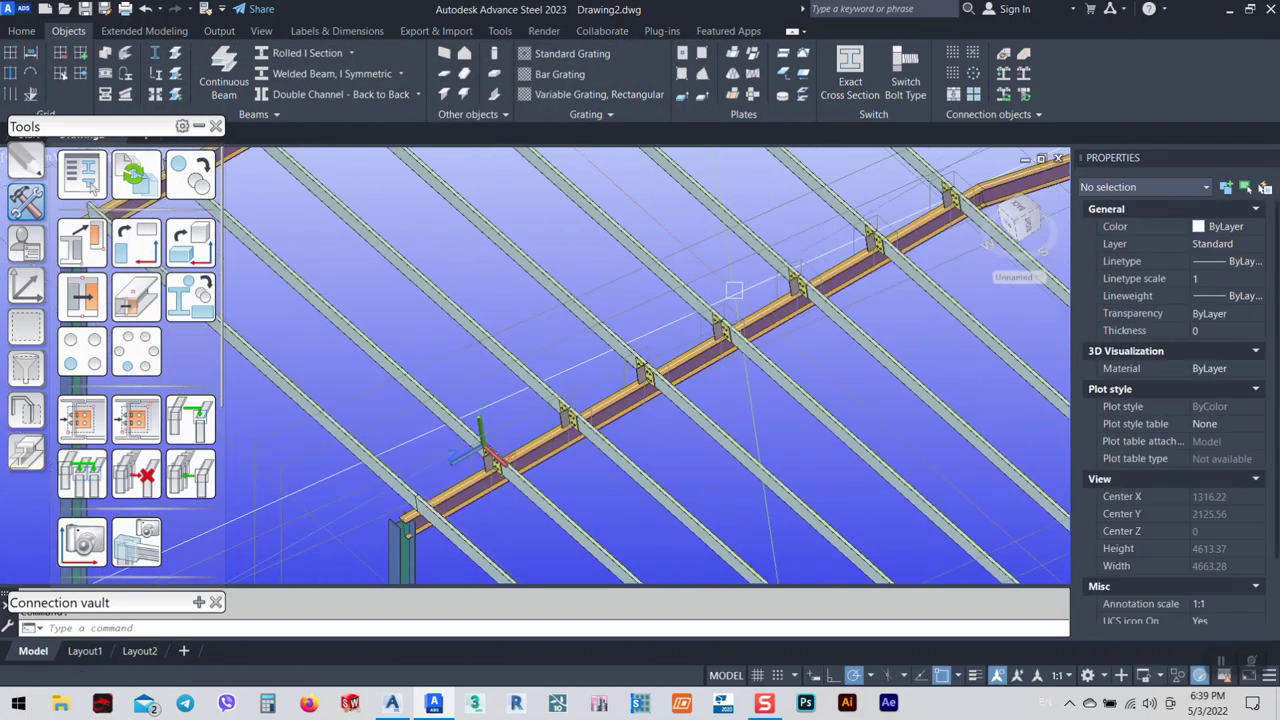
scroll(733, 290, "up", 9)
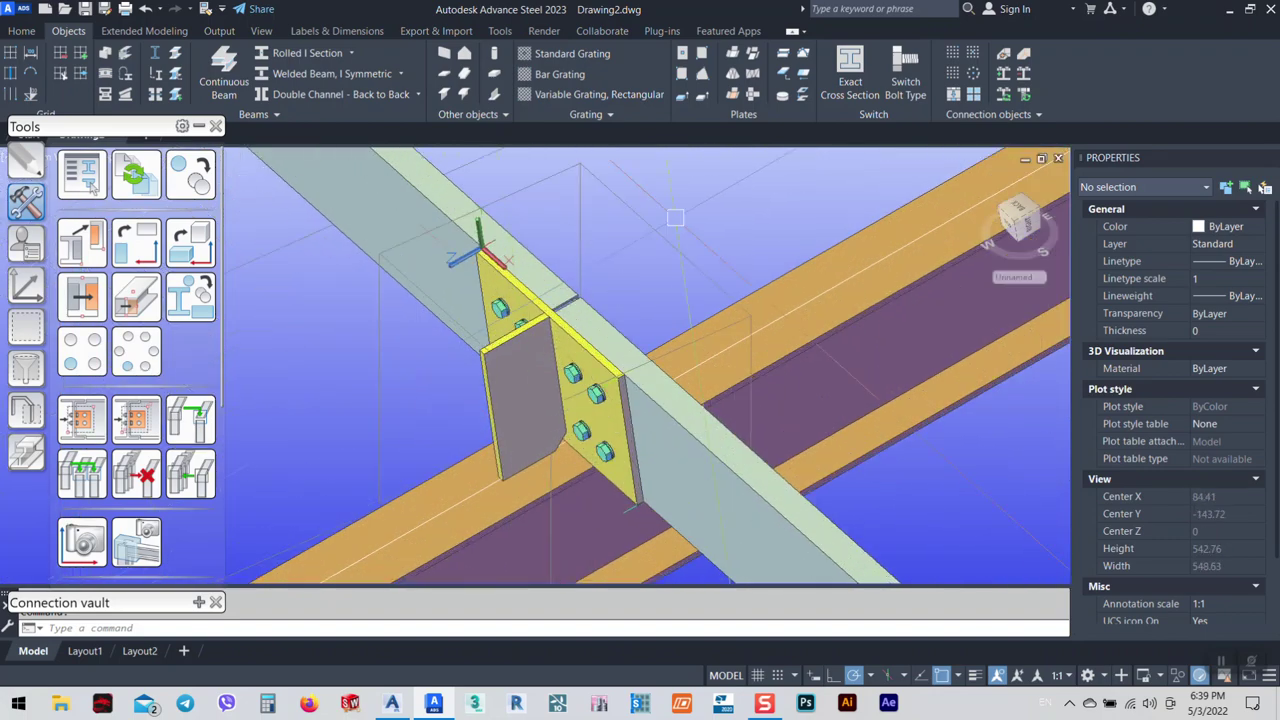
middle_click_drag(675, 217, 686, 300)
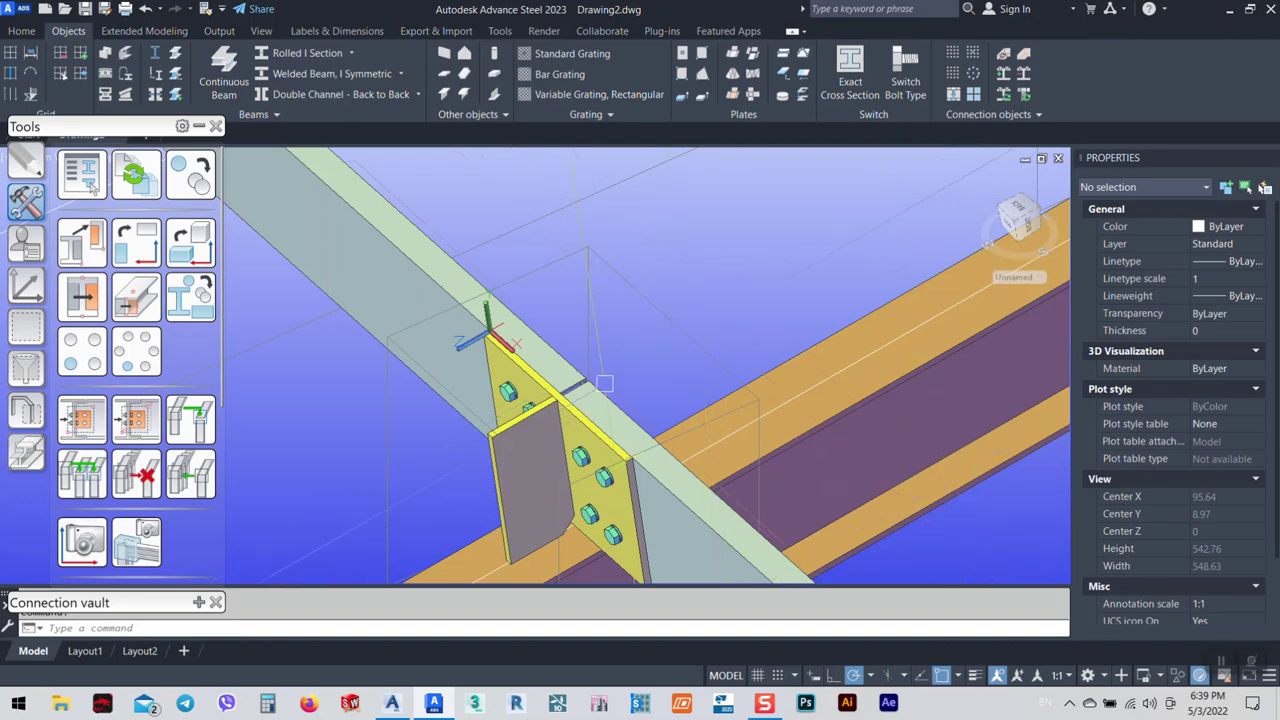
scroll(604, 383, "down", 3)
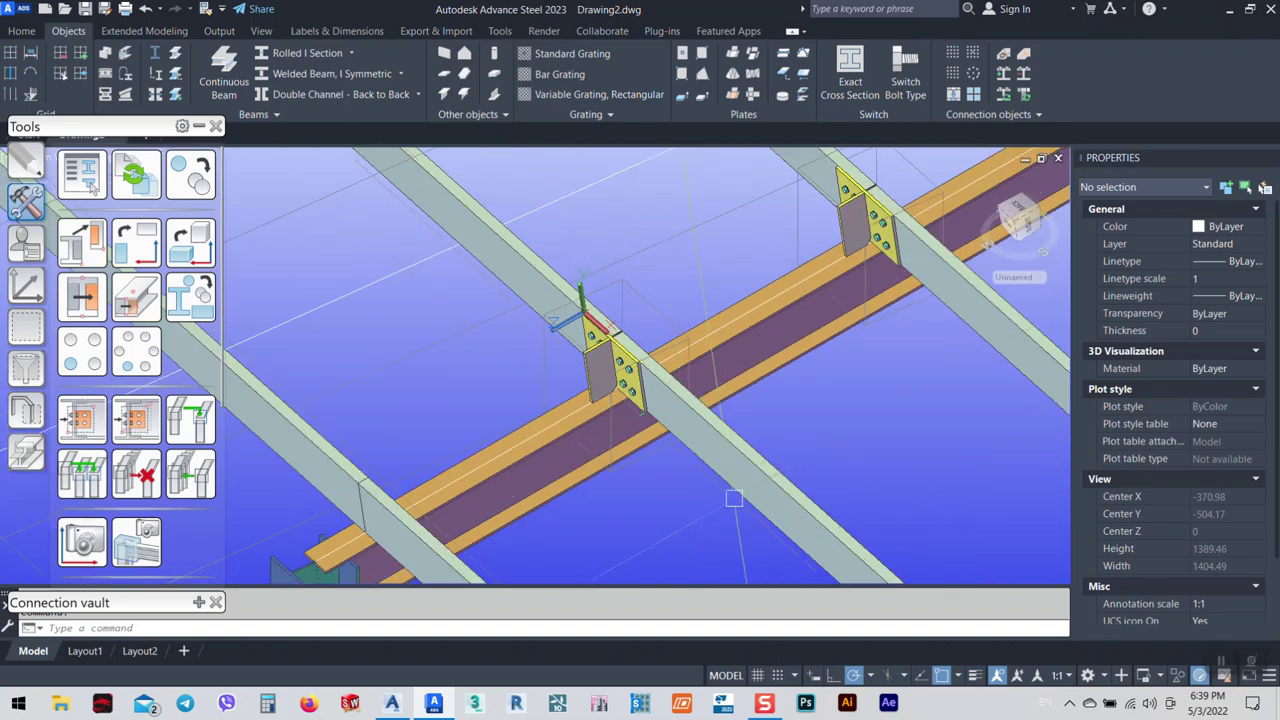
scroll(683, 363, "down", 2)
scroll(661, 352, "down", 2)
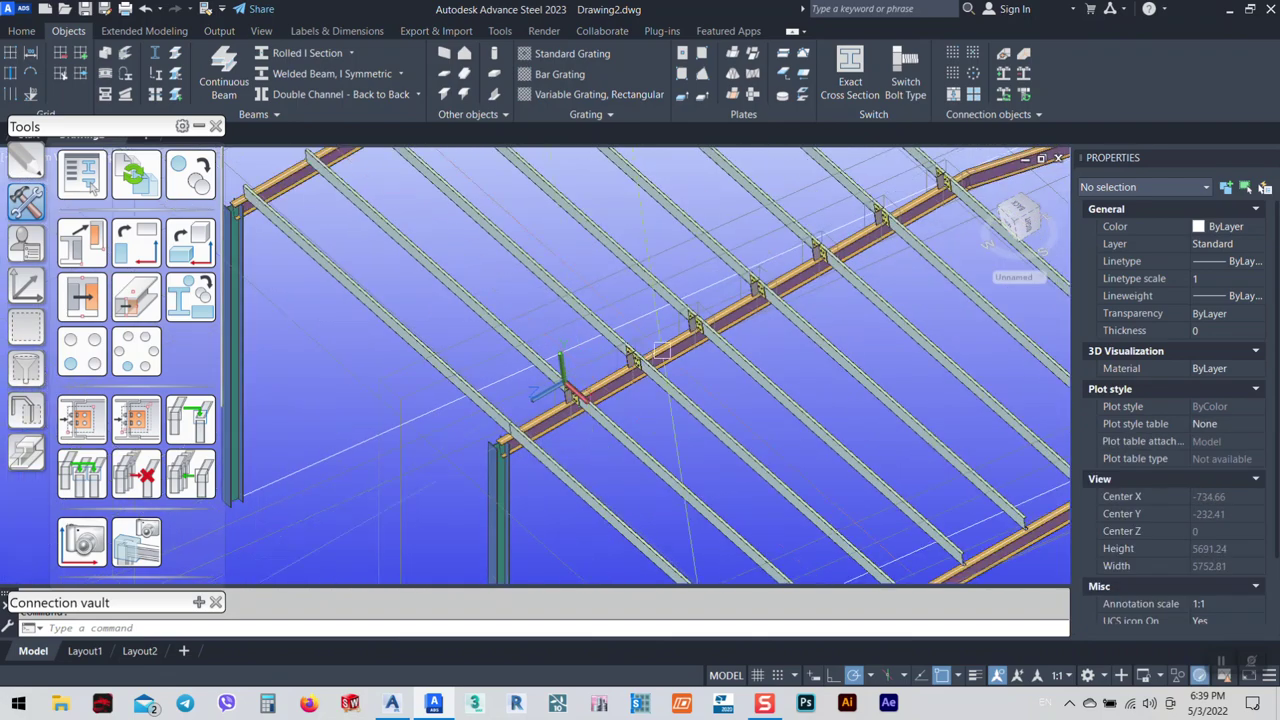
middle_click_drag(818, 296, 657, 383)
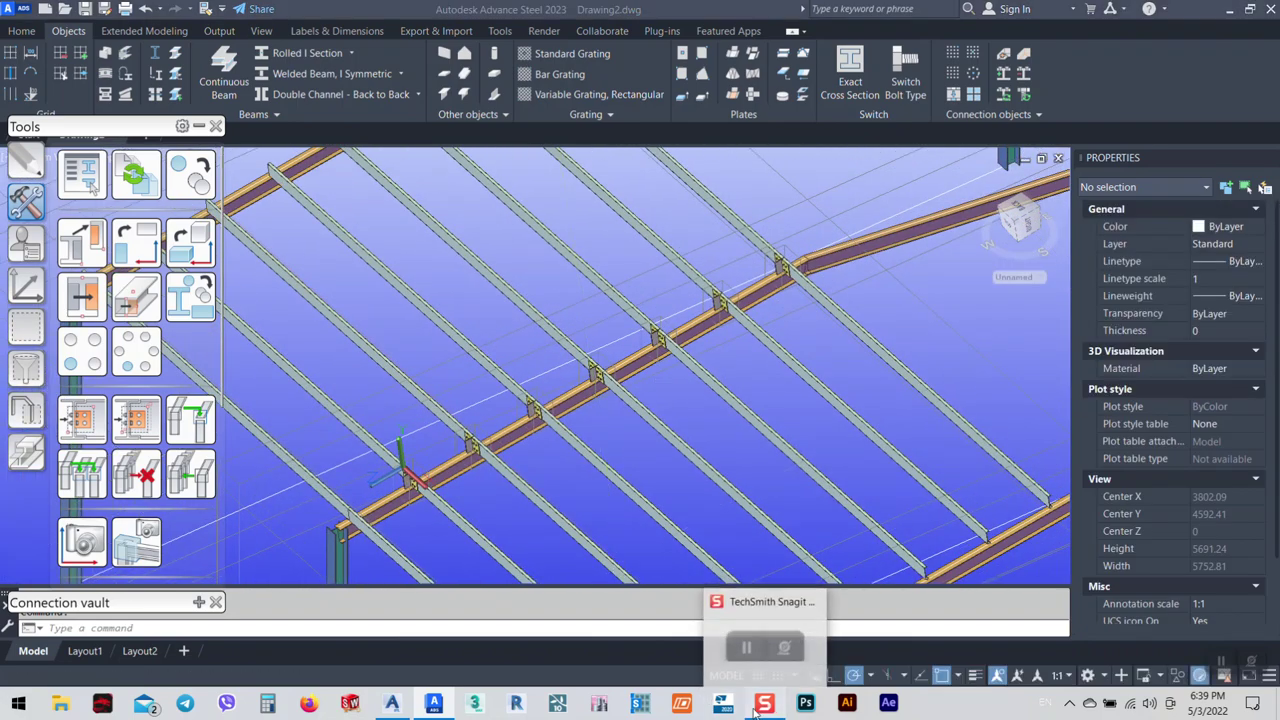